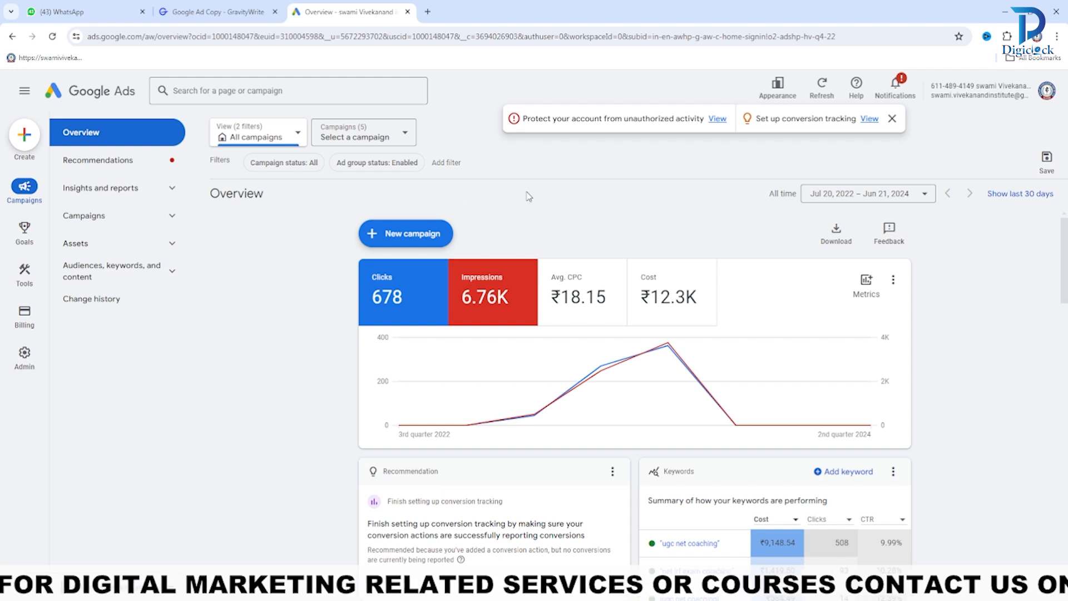
Start a new campaign with the Leads objective and continue with the account-default conversion goals.
left_click(23, 143)
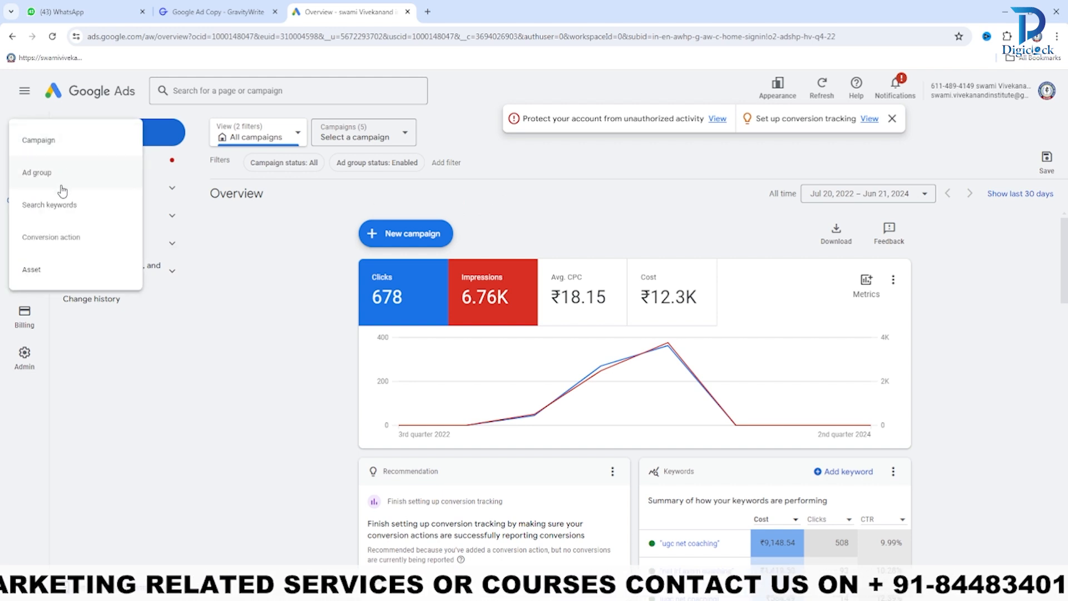
left_click(53, 146)
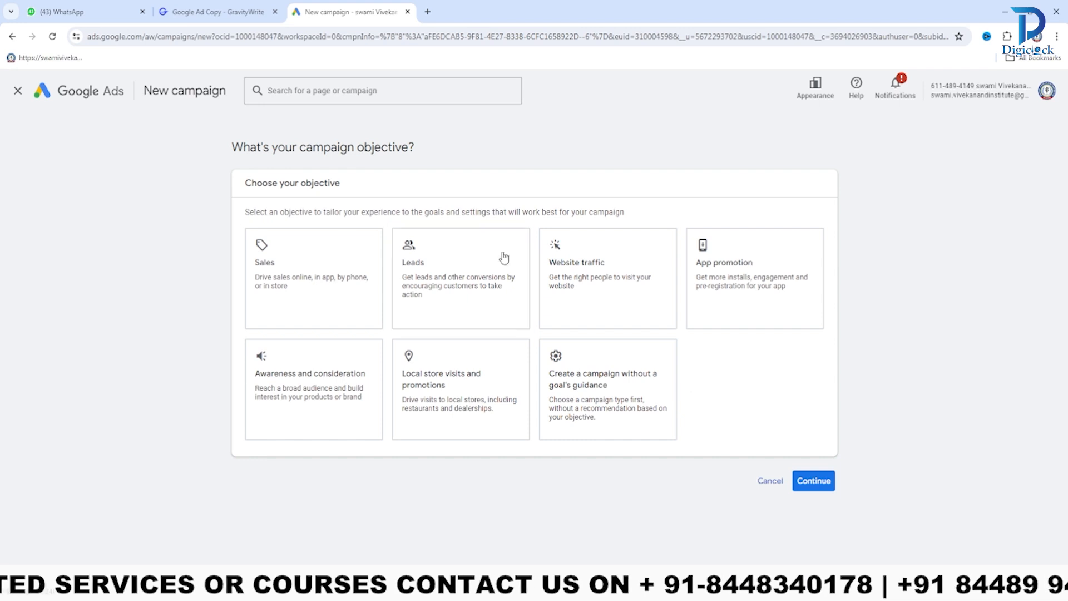
left_click(448, 288)
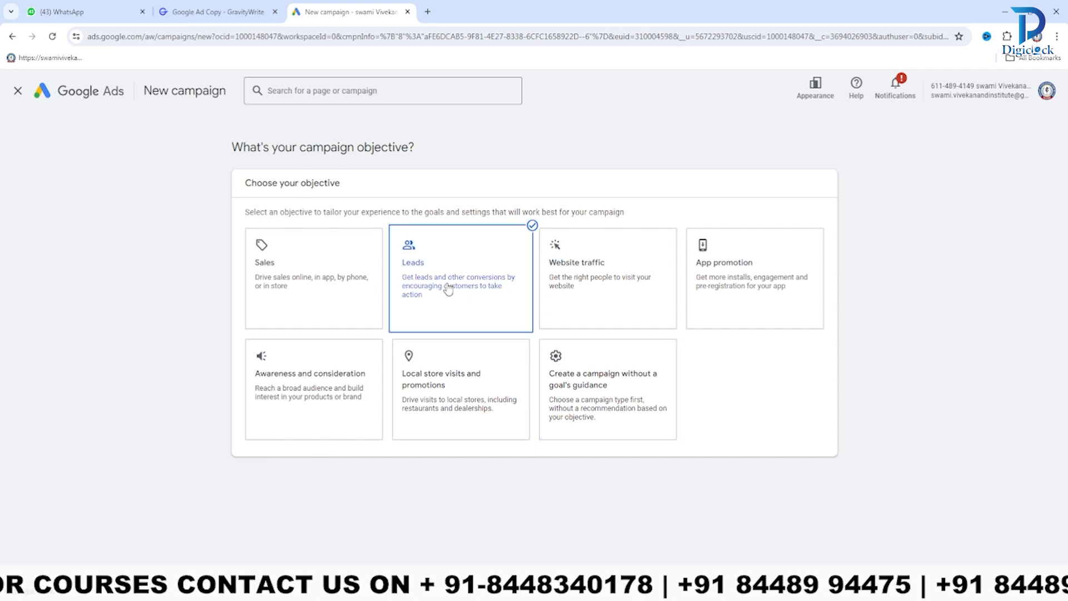
scroll(535, 323, "down", 2)
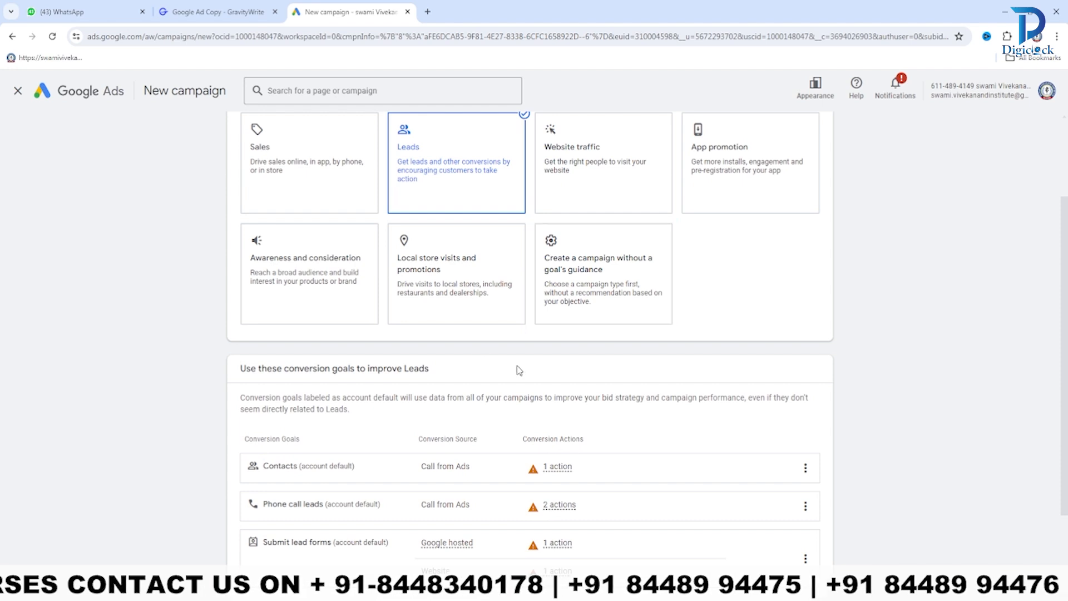
scroll(516, 365, "down", 2)
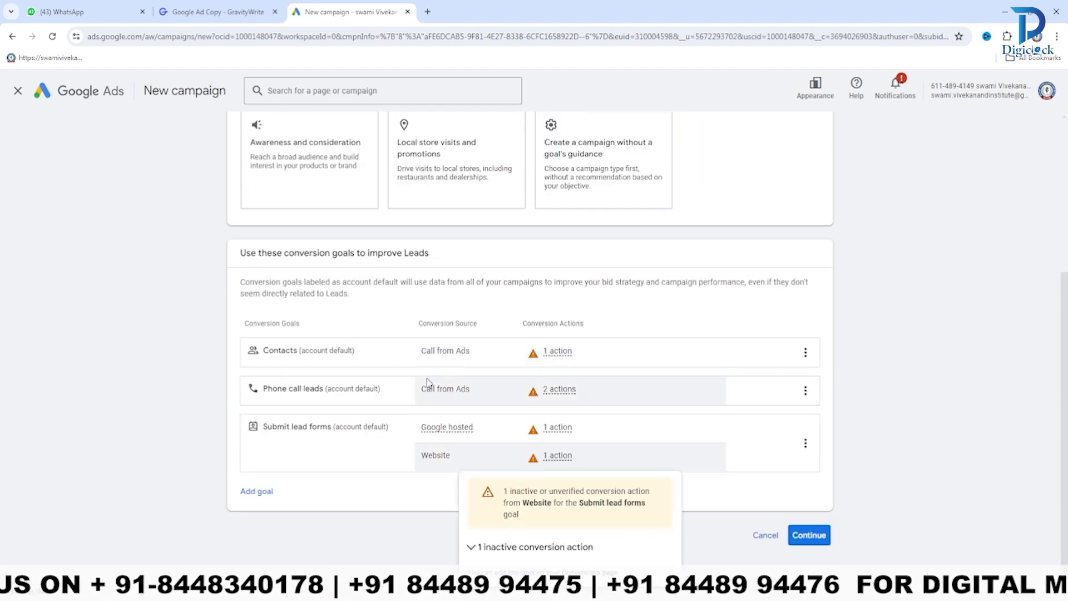
left_click(810, 545)
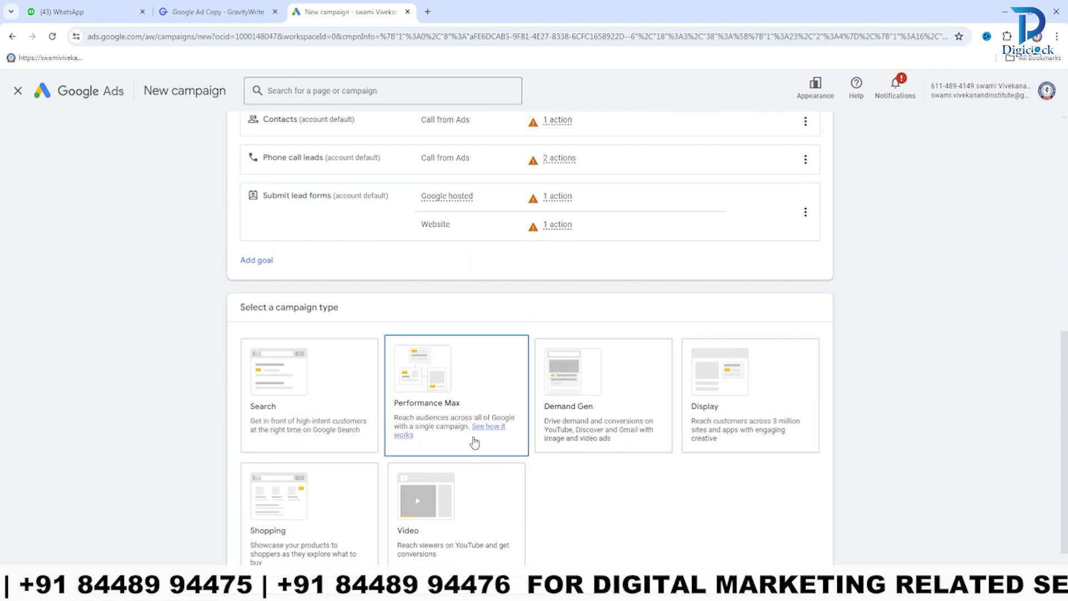
Choose Search as the campaign type and enable website visits as the way to reach the goal.
scroll(606, 448, "down", 2)
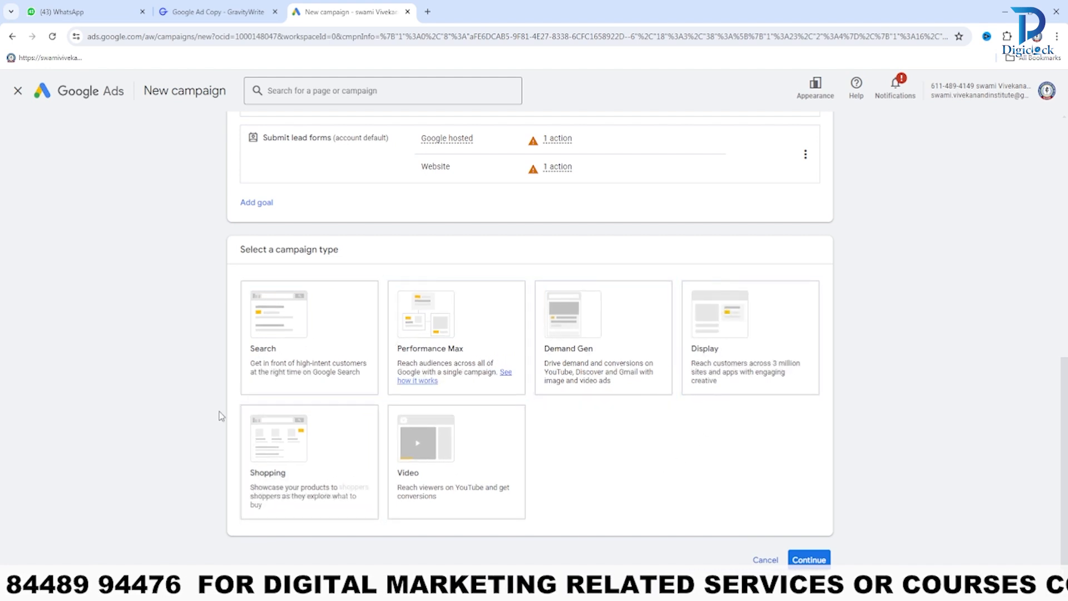
left_click(296, 347)
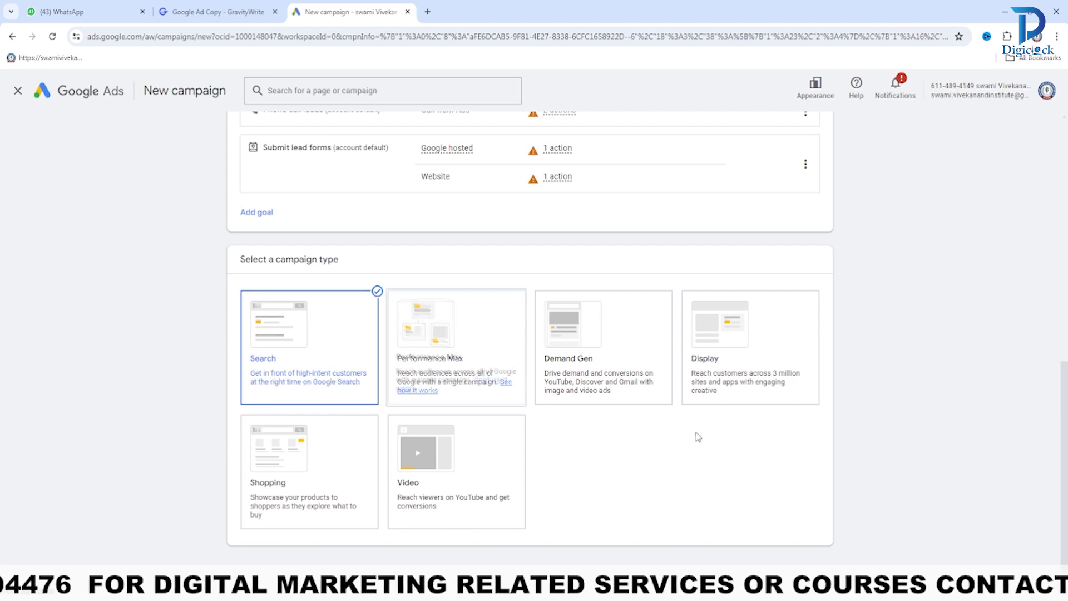
scroll(739, 453, "down", 3)
scroll(472, 356, "down", 1)
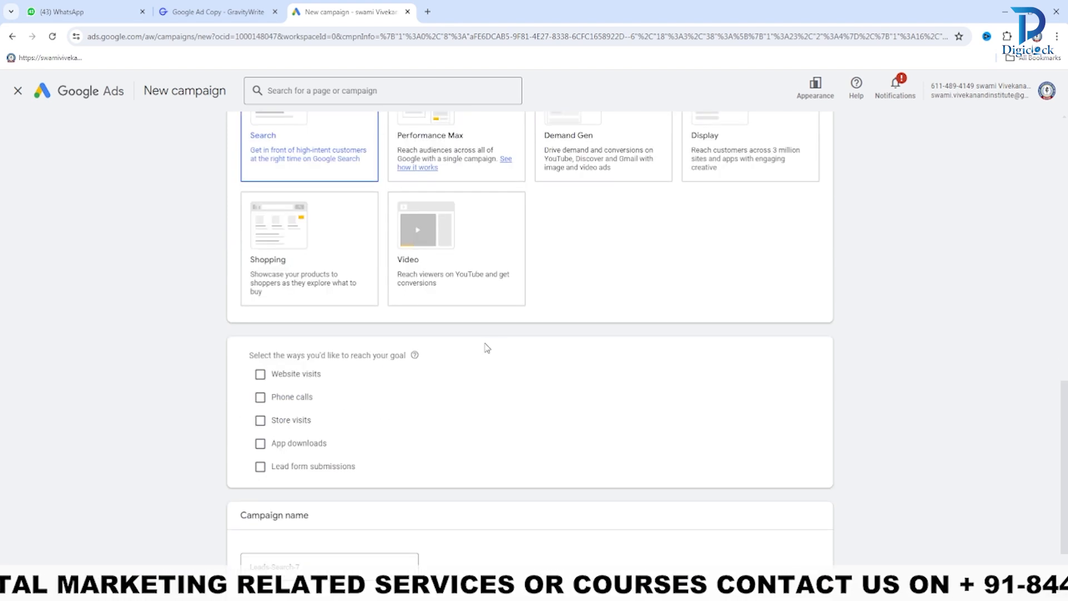
left_click(260, 374)
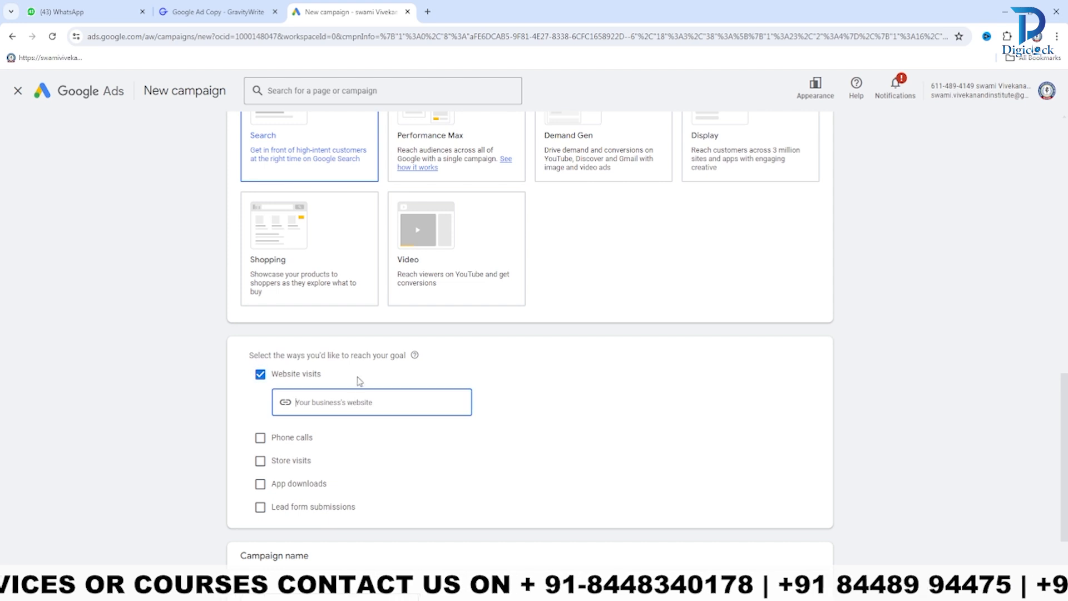
Copy the address swamivivekanandinstitute.com from a new browser tab and enter it as the business's website.
left_click(427, 12)
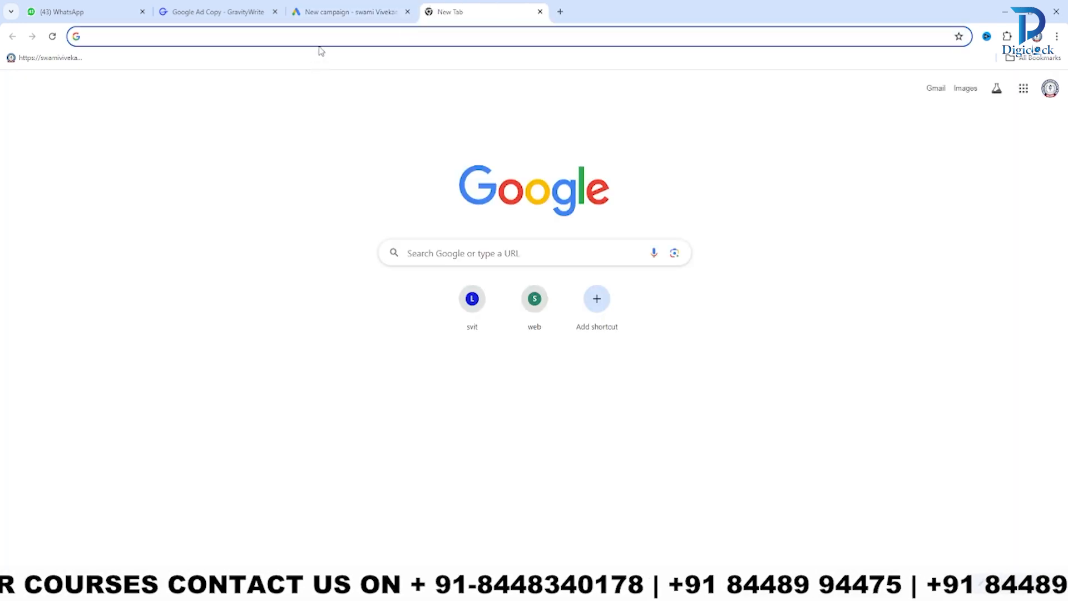
type("swamivivekanandinstitute.com")
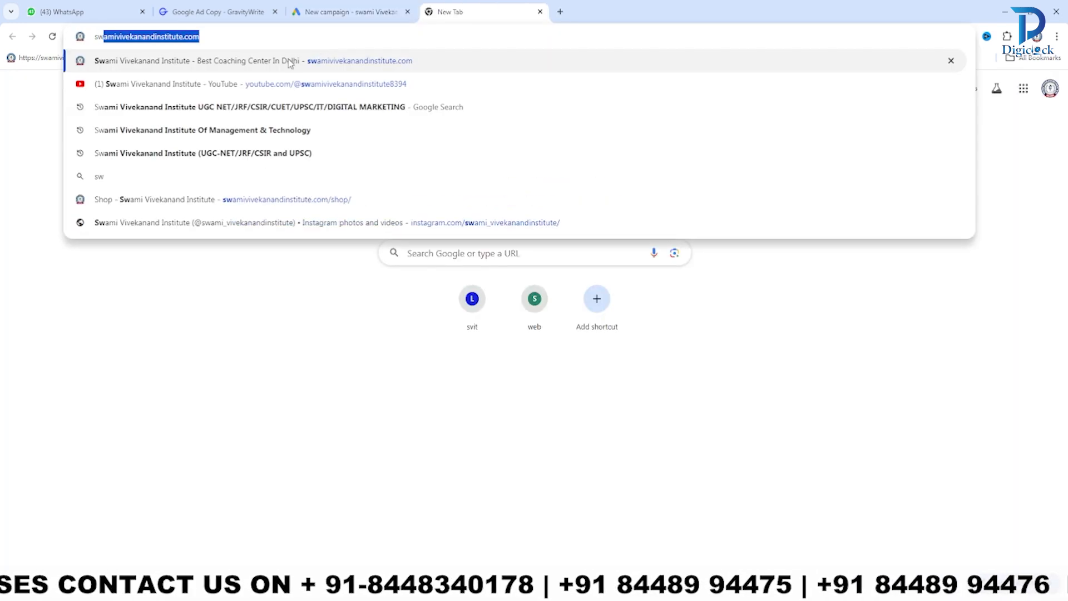
left_click(267, 45)
key("ctrl+a")
key("ctrl+c")
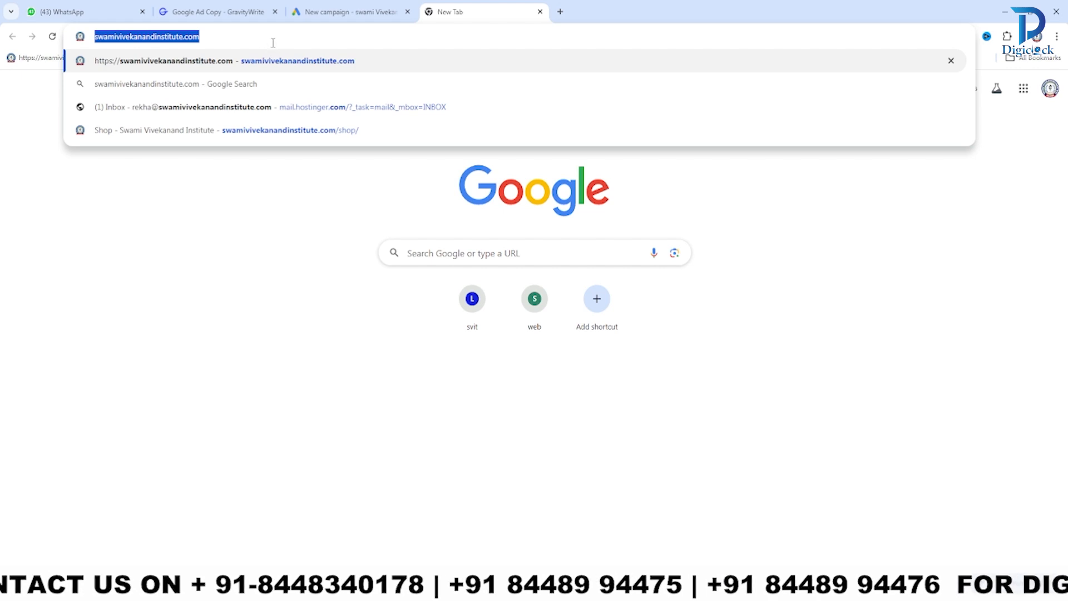
key("Escape")
left_click(335, 12)
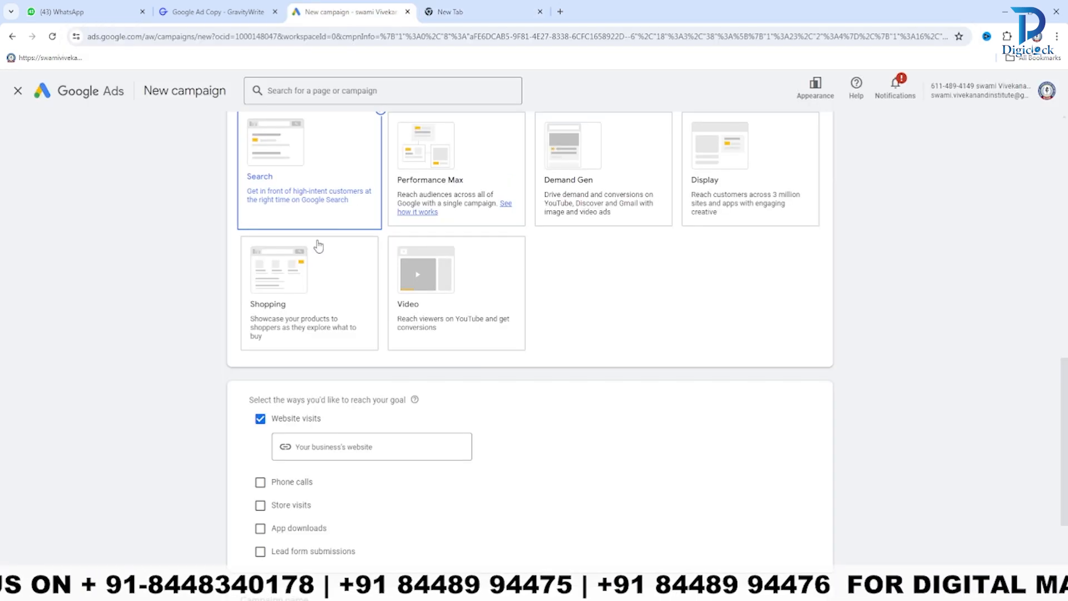
left_click(321, 446)
key("ctrl+v")
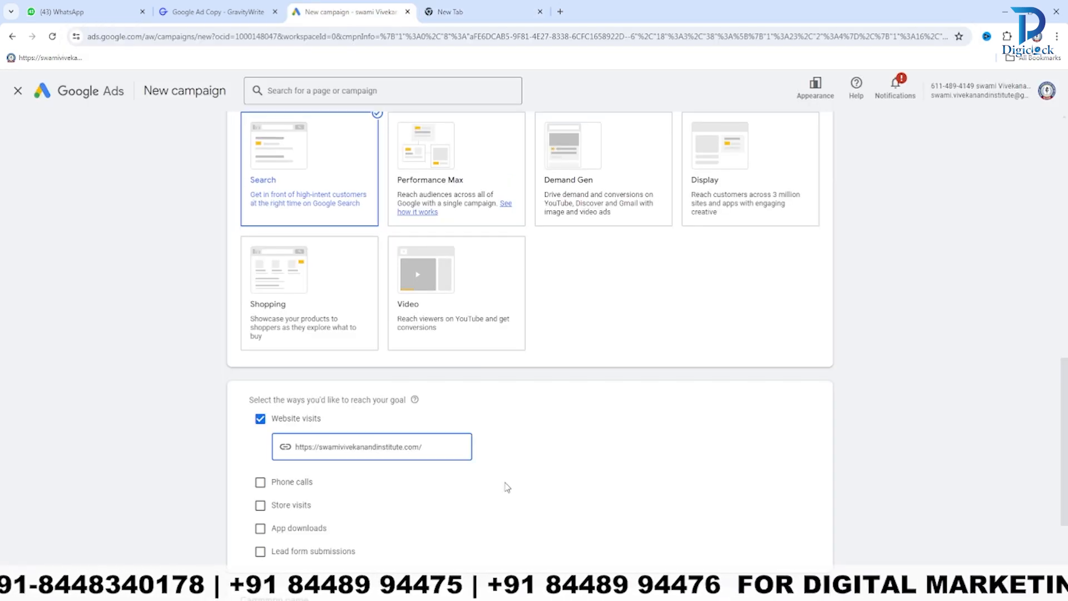
Name the campaign "2bhk house" and continue to the bidding settings.
scroll(505, 484, "down", 3)
left_click(320, 465)
key("ctrl+a")
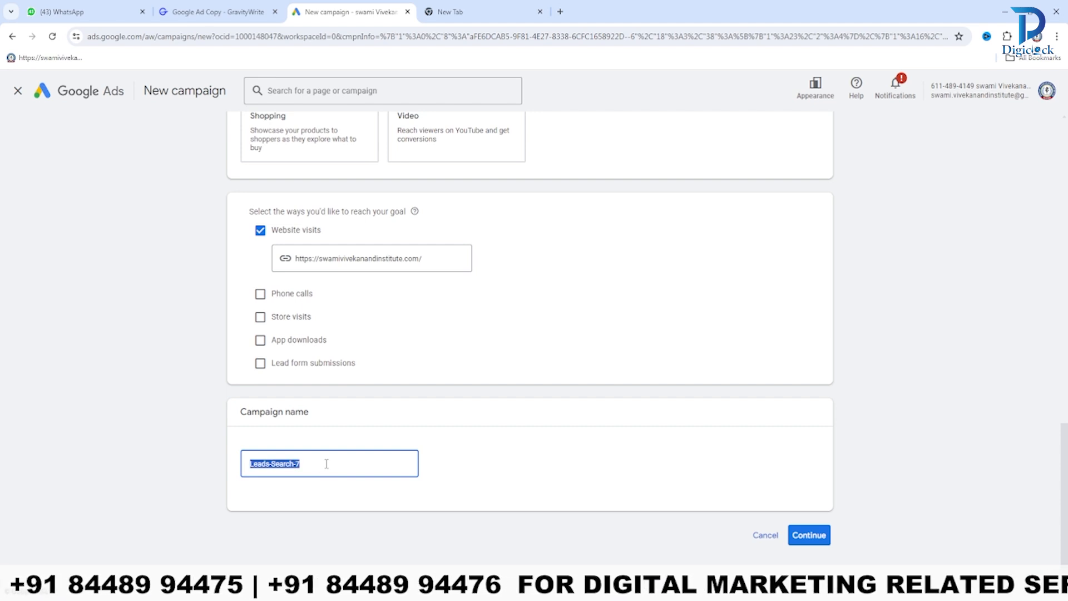
type("2bhk")
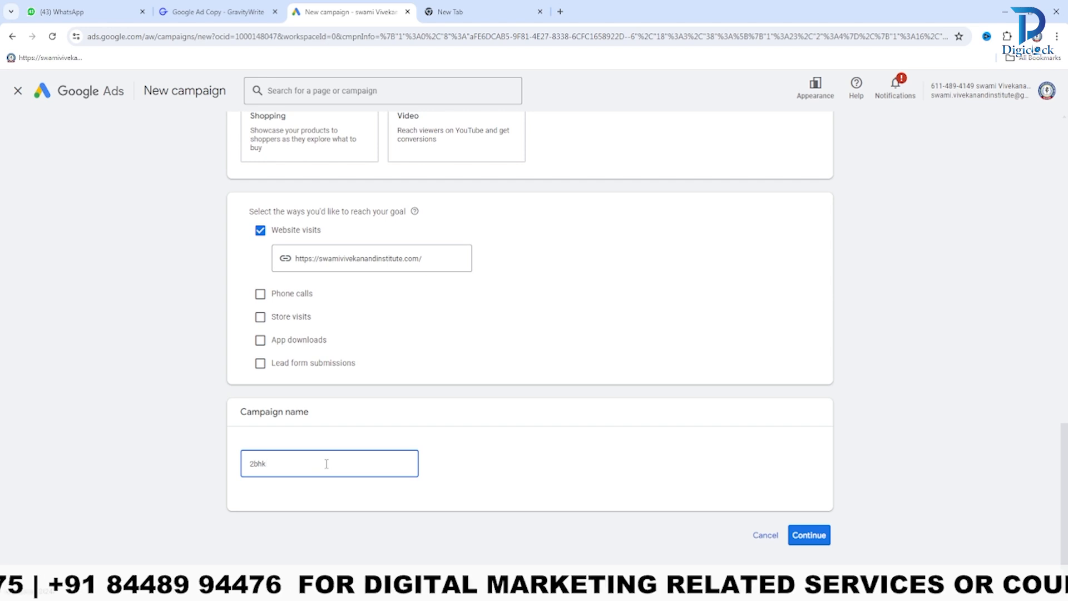
type(" house")
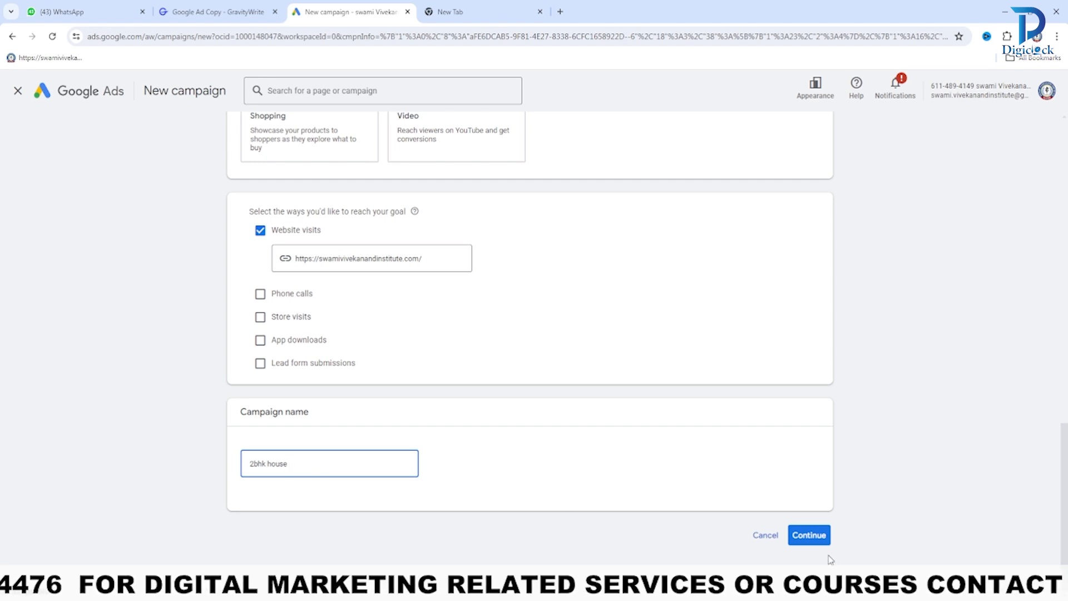
left_click(808, 535)
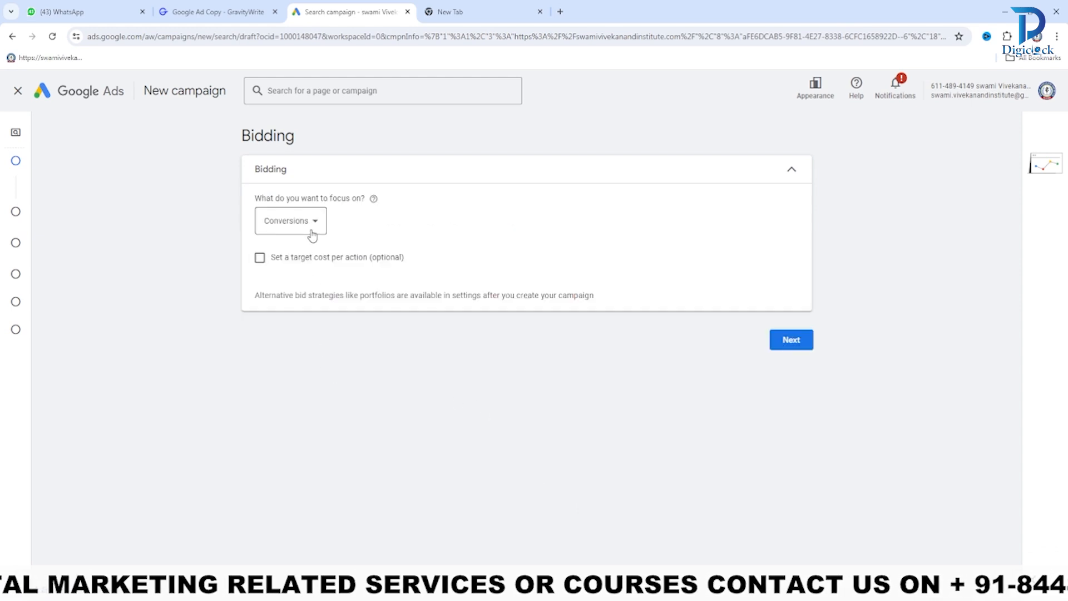
Focus bidding on clicks with a maximum CPC bid limit of ₹30 and proceed to the campaign settings.
left_click(313, 234)
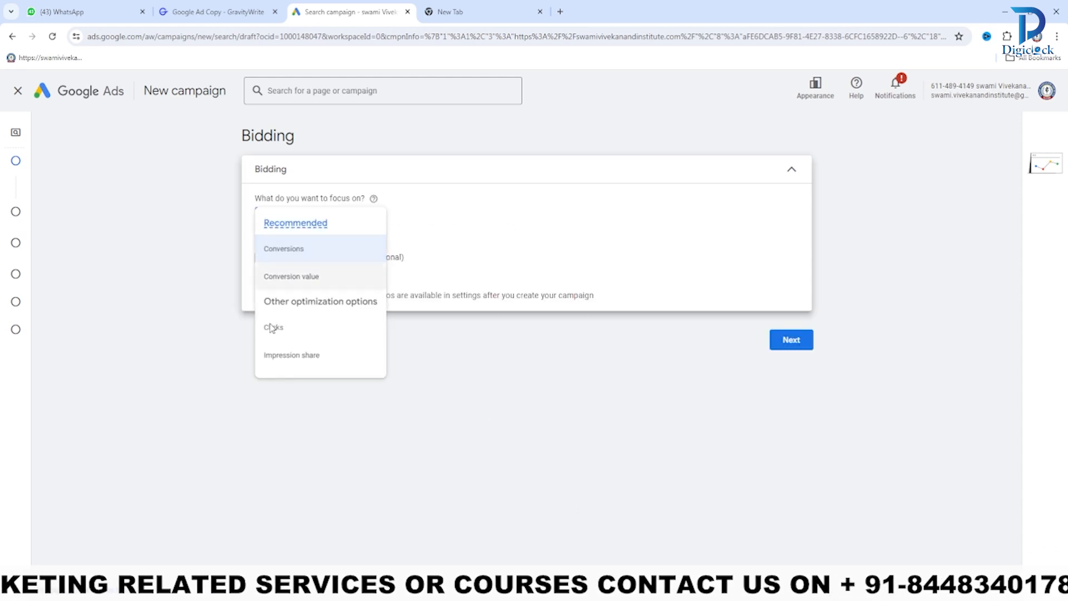
left_click(306, 336)
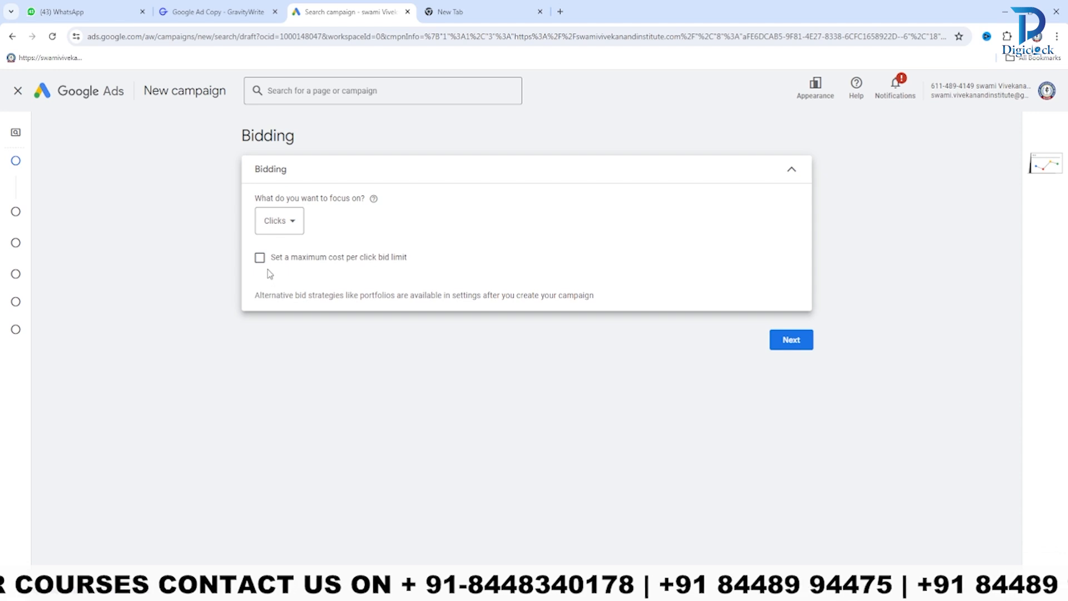
left_click(260, 258)
left_click(295, 298)
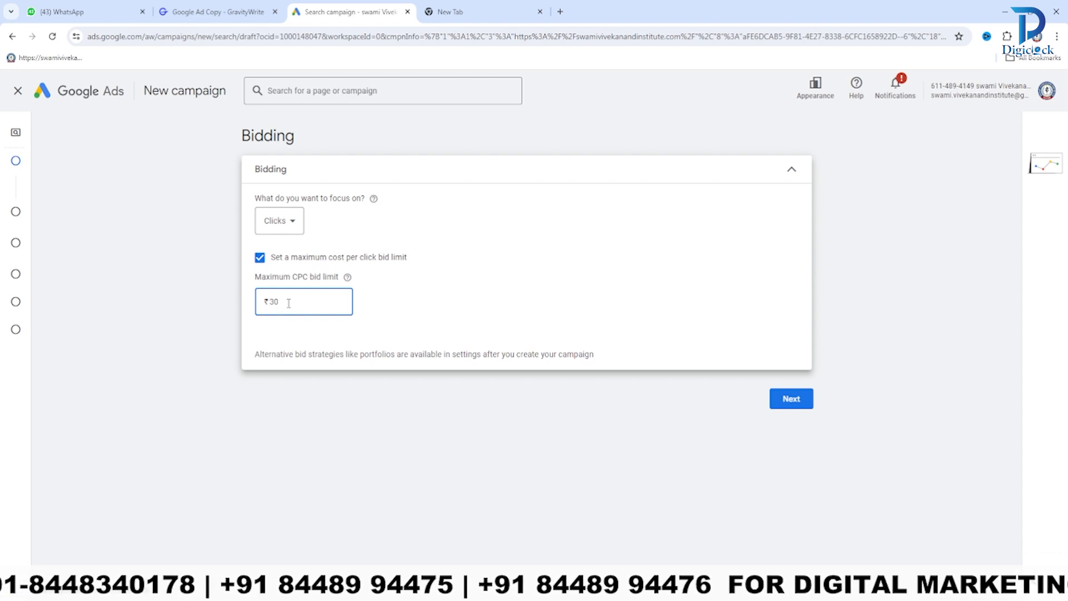
left_click(383, 299)
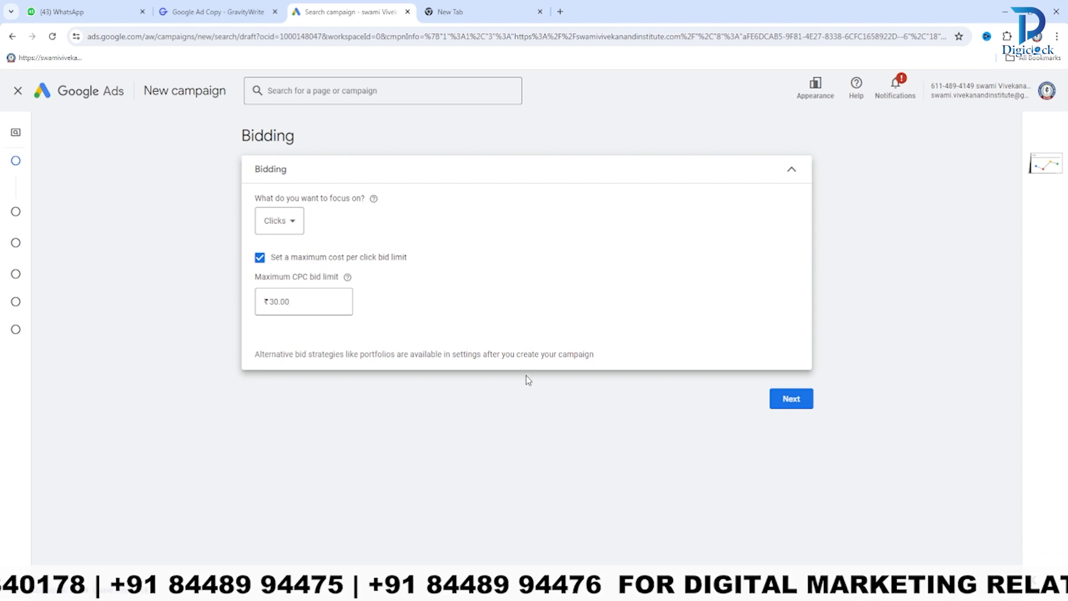
left_click(791, 399)
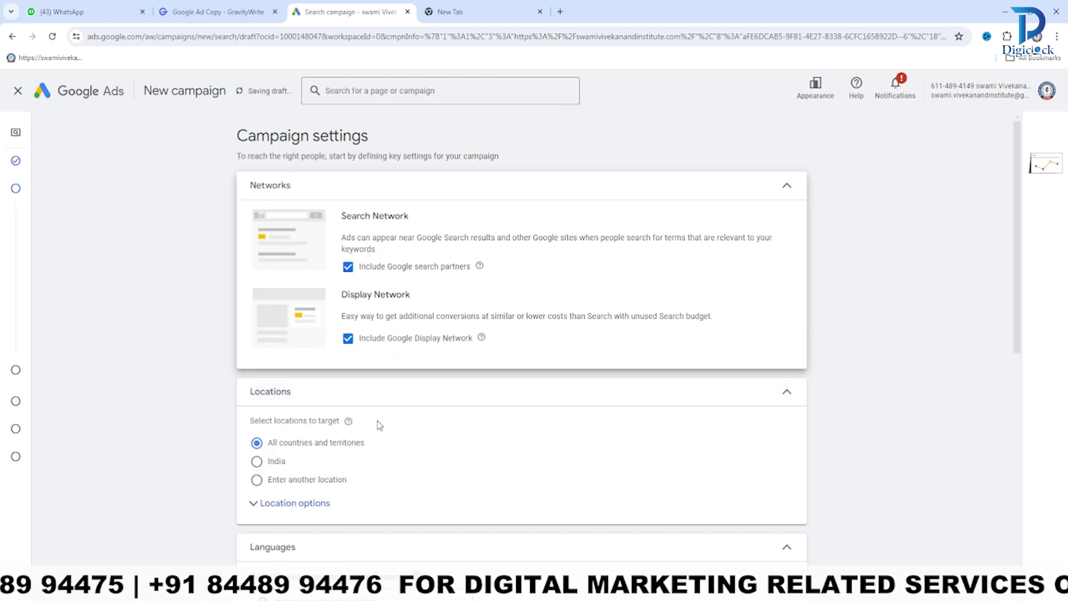
Exclude the Google Display Network from the campaign's networks.
scroll(388, 385, "down", 2)
scroll(388, 383, "up", 2)
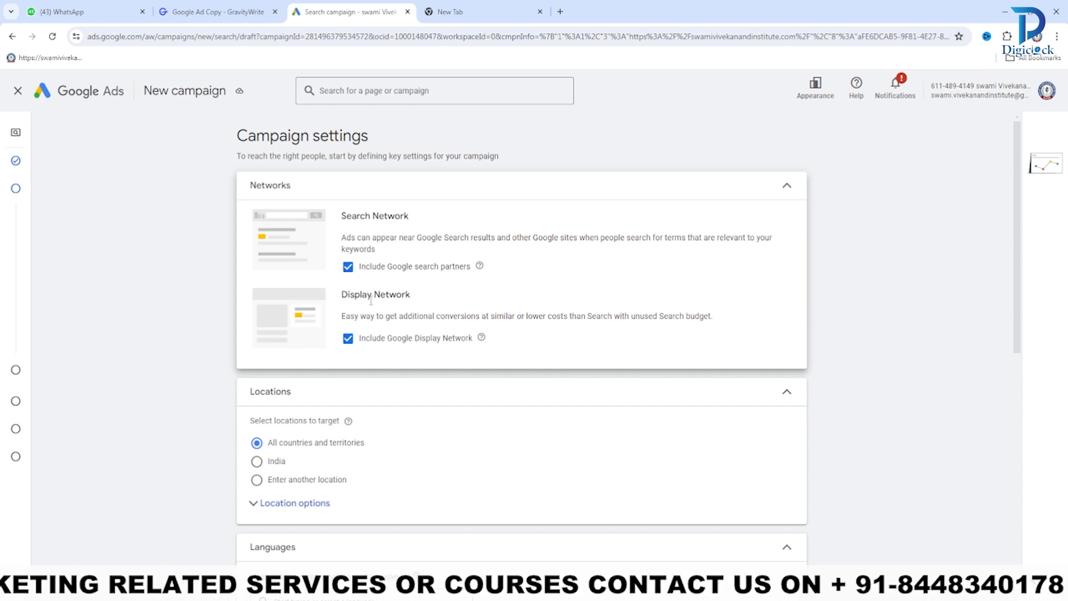
left_click(349, 339)
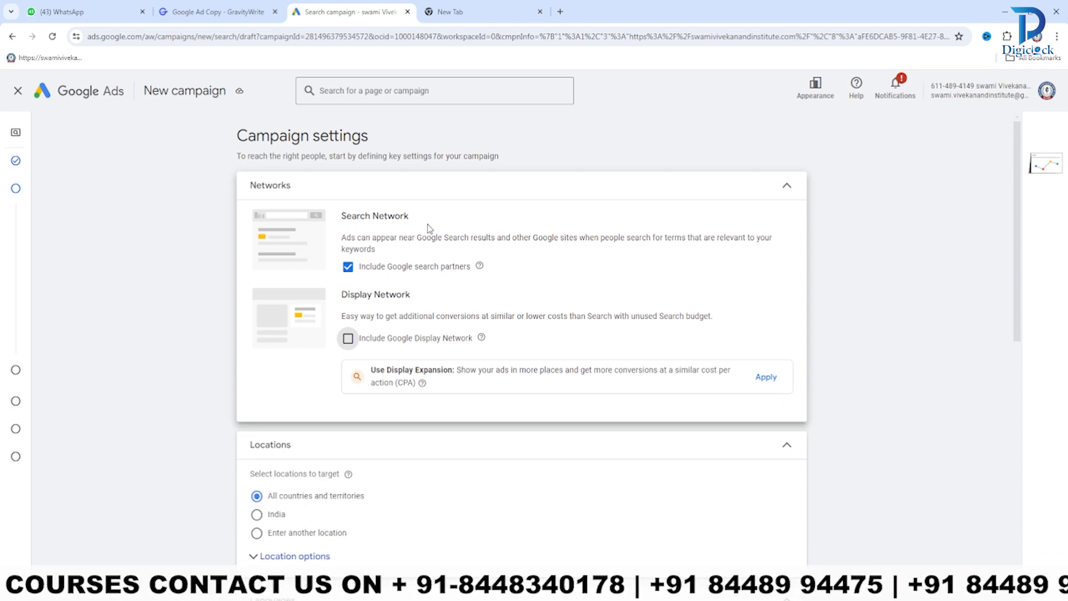
Set India as the targeted location and expand the location options.
scroll(429, 228, "down", 3)
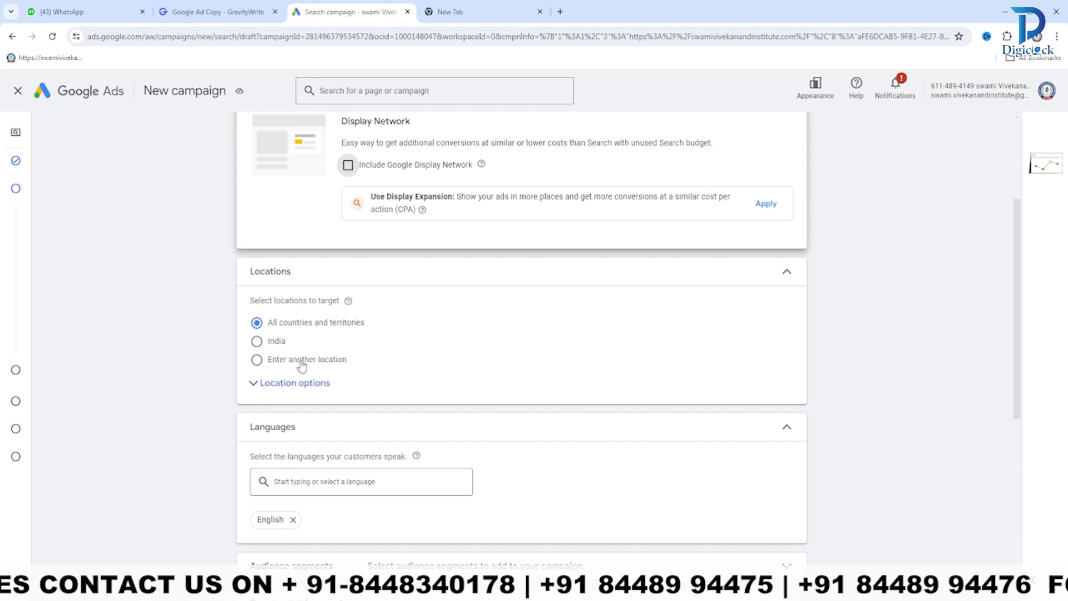
left_click(257, 341)
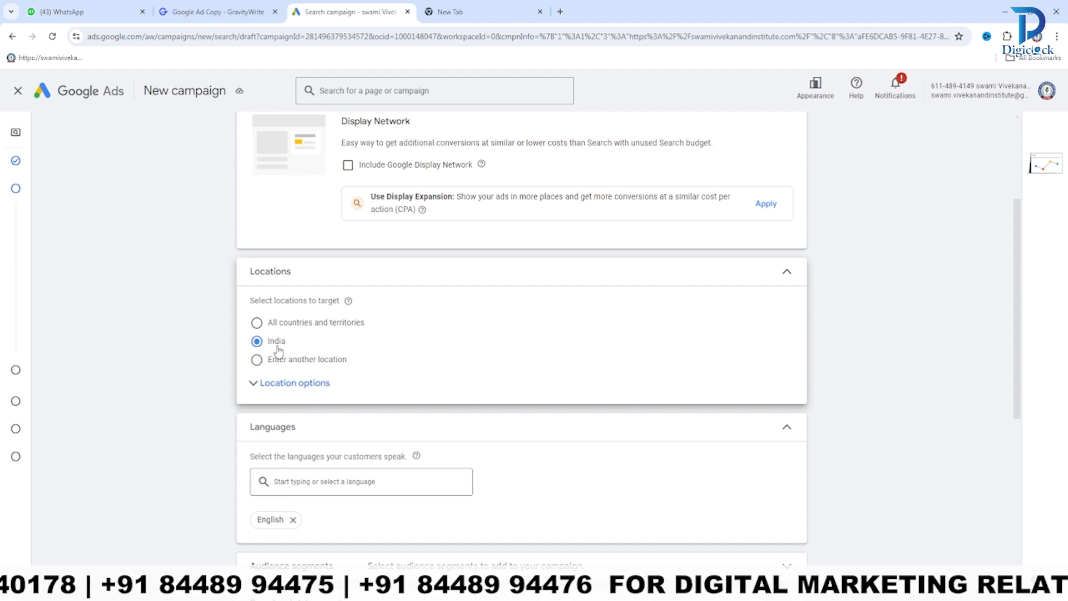
left_click(270, 384)
scroll(412, 382, "down", 2)
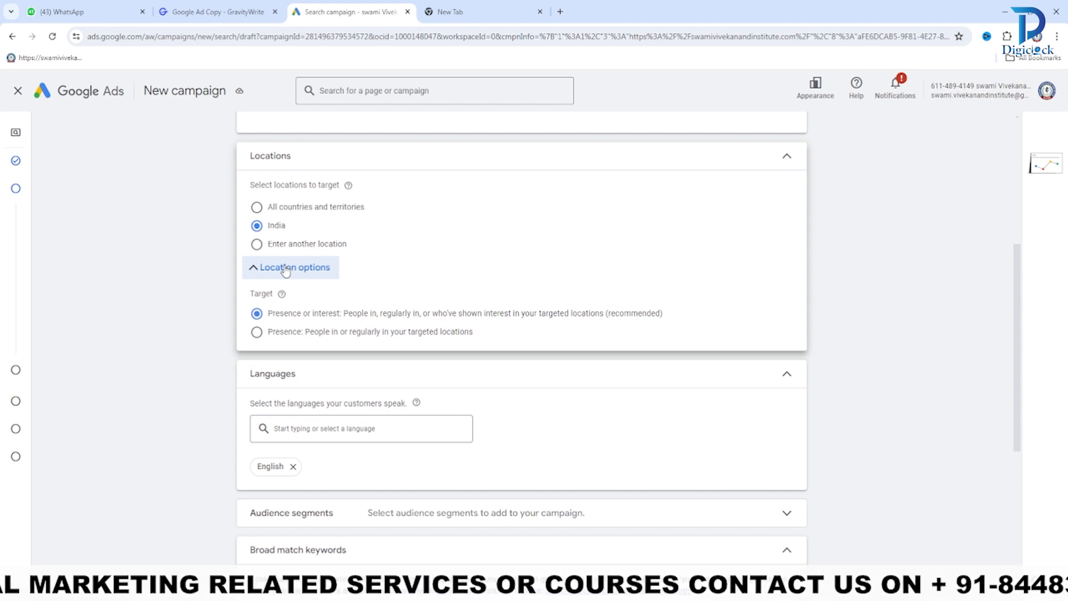
Enter another location for the campaign and target Delhi, India union territory.
left_click(257, 245)
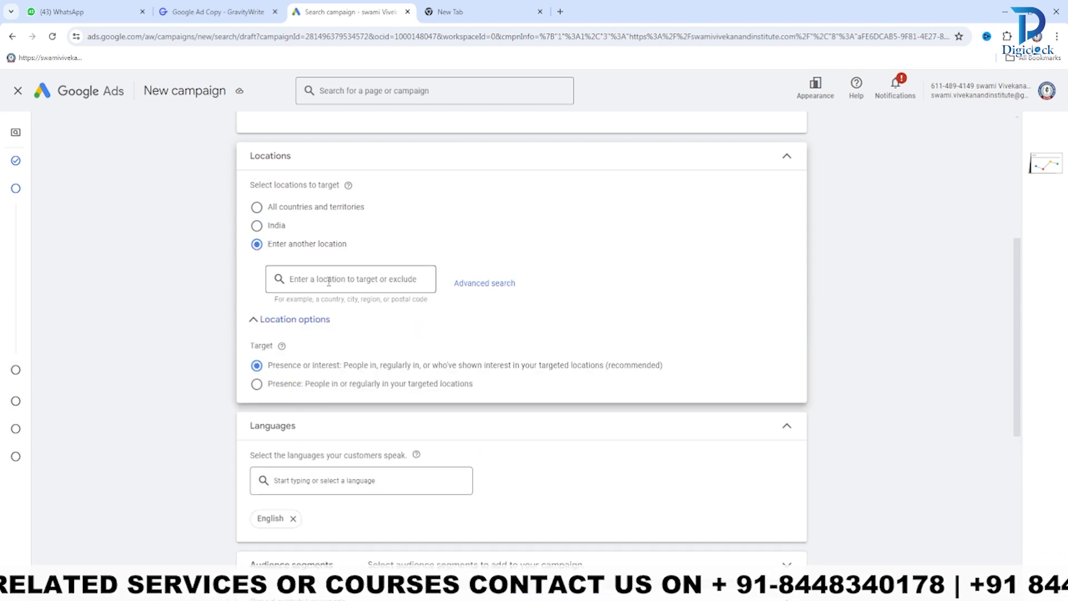
type("delhi")
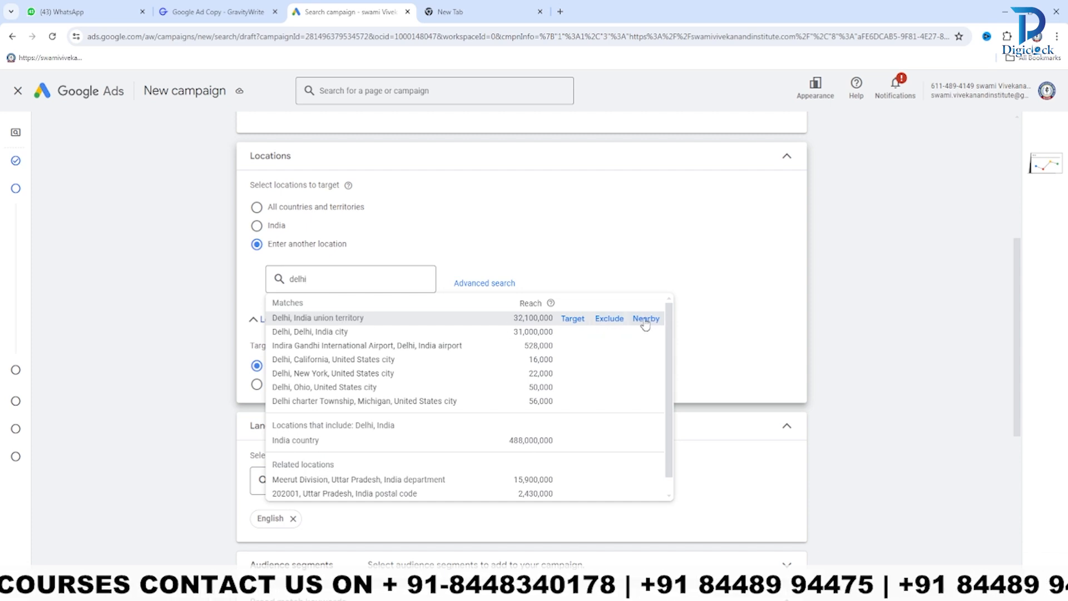
left_click(571, 319)
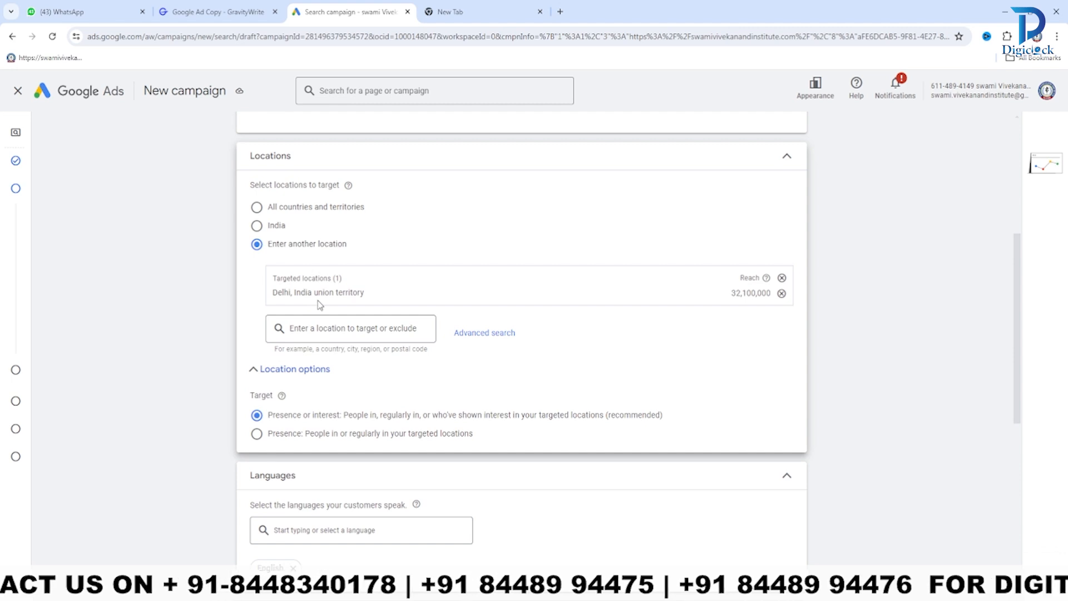
scroll(372, 330, "up", 1)
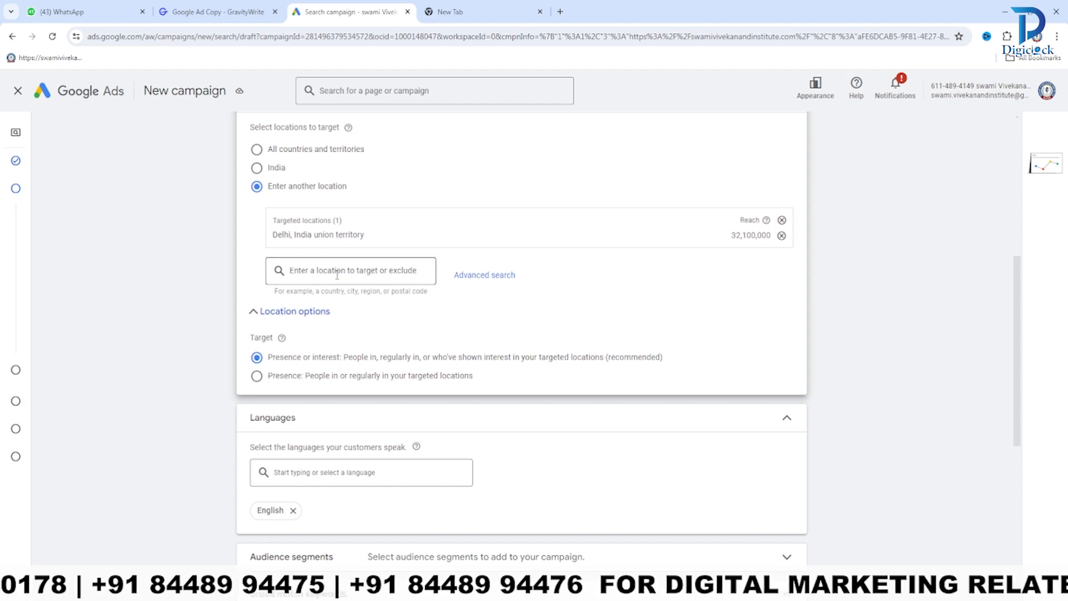
scroll(357, 248, "down", 1)
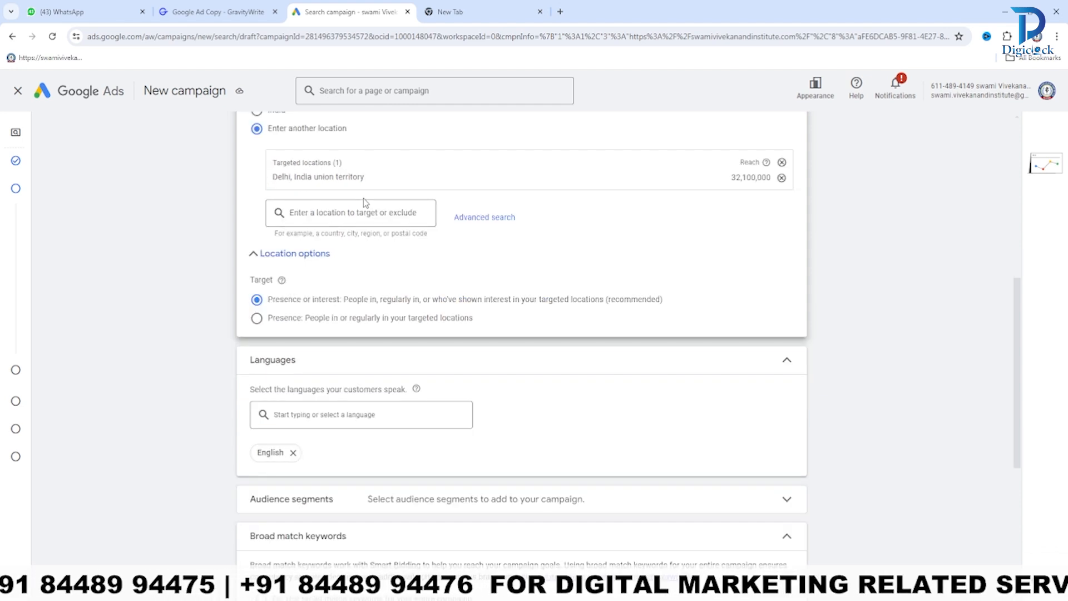
scroll(365, 202, "down", 1)
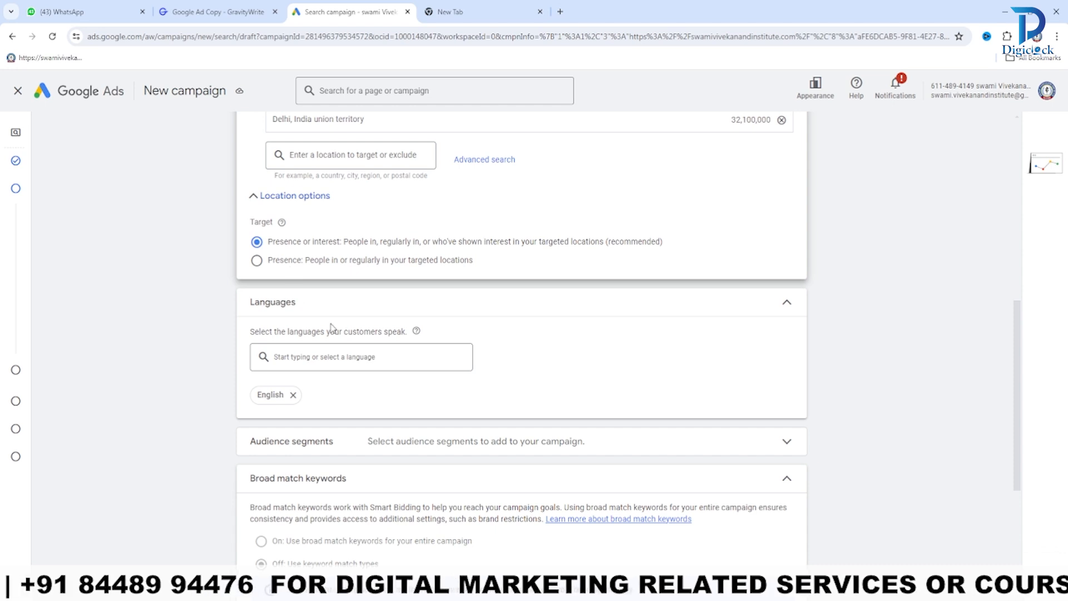
Keep the remaining campaign settings, including English as the language, and proceed to keyword and asset generation.
scroll(331, 327, "down", 1)
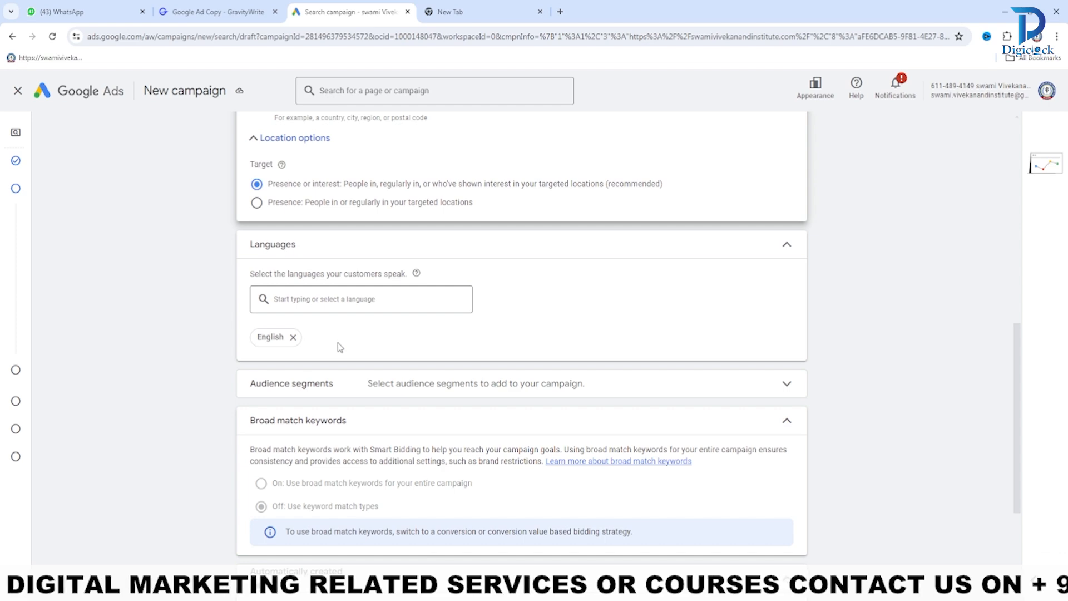
scroll(347, 337, "down", 3)
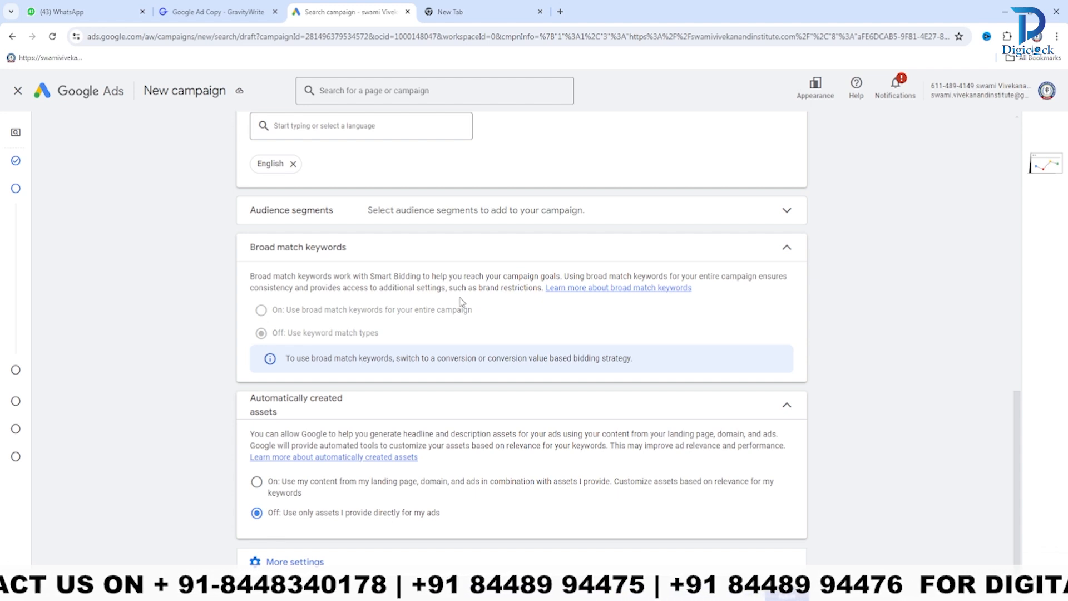
scroll(460, 302, "down", 1)
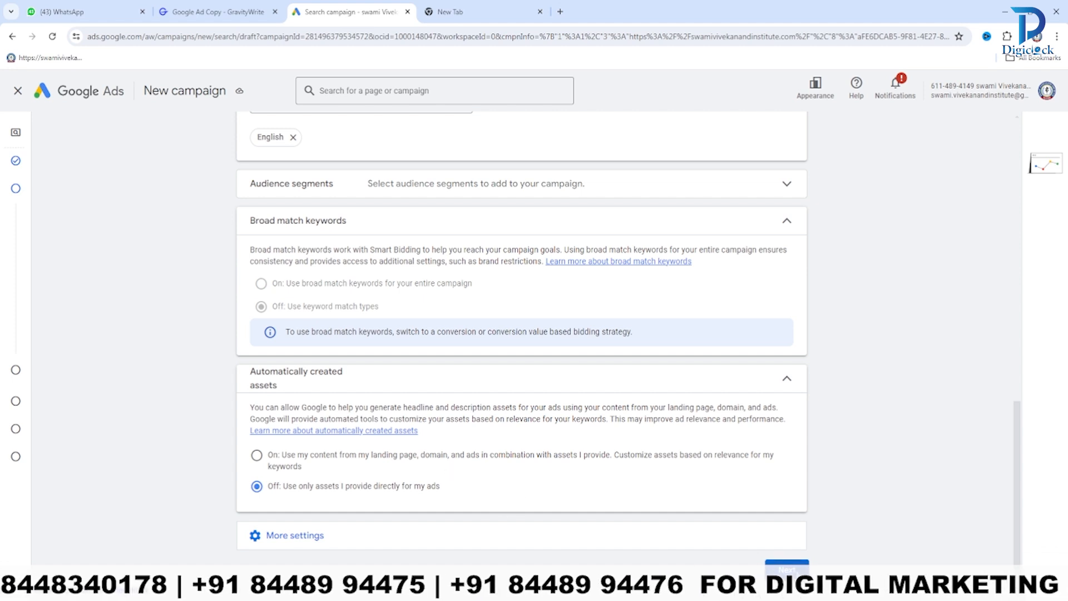
left_click(787, 566)
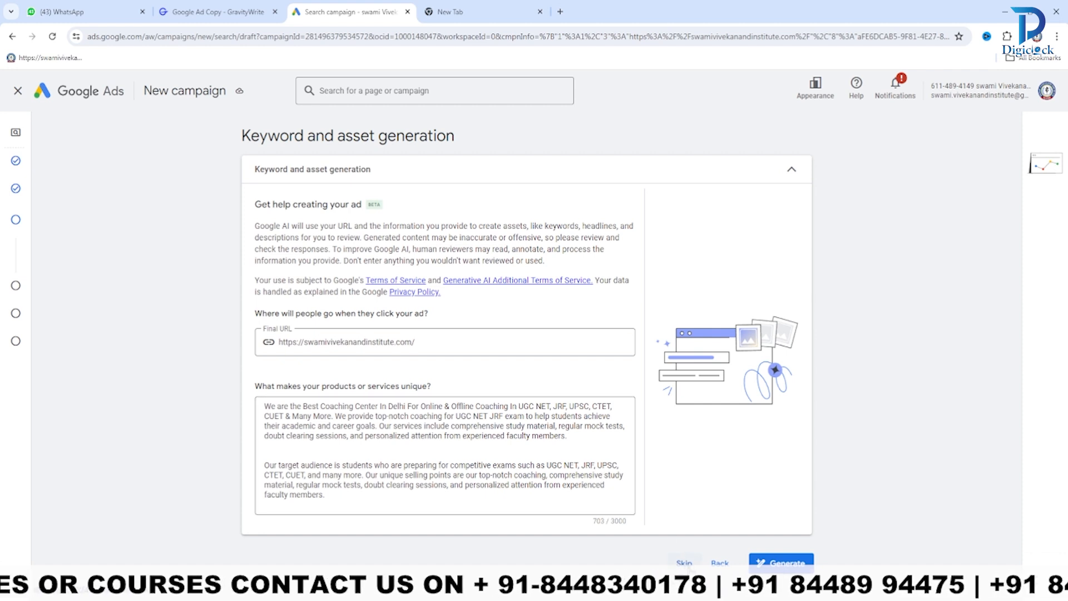
Skip keyword and asset generation and exit the new keywords experience guide.
left_click(684, 562)
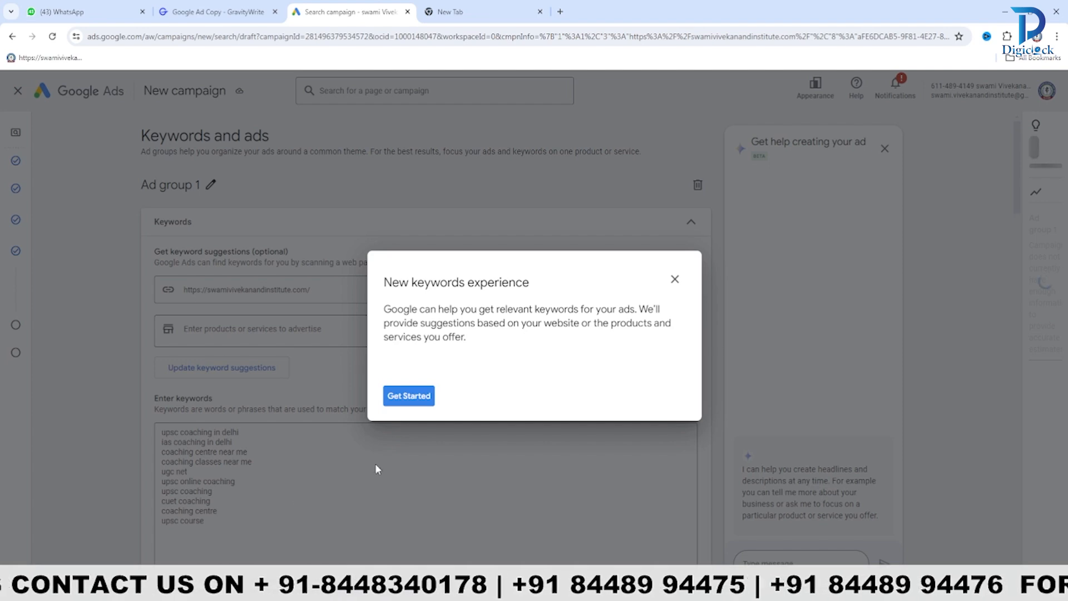
left_click(675, 280)
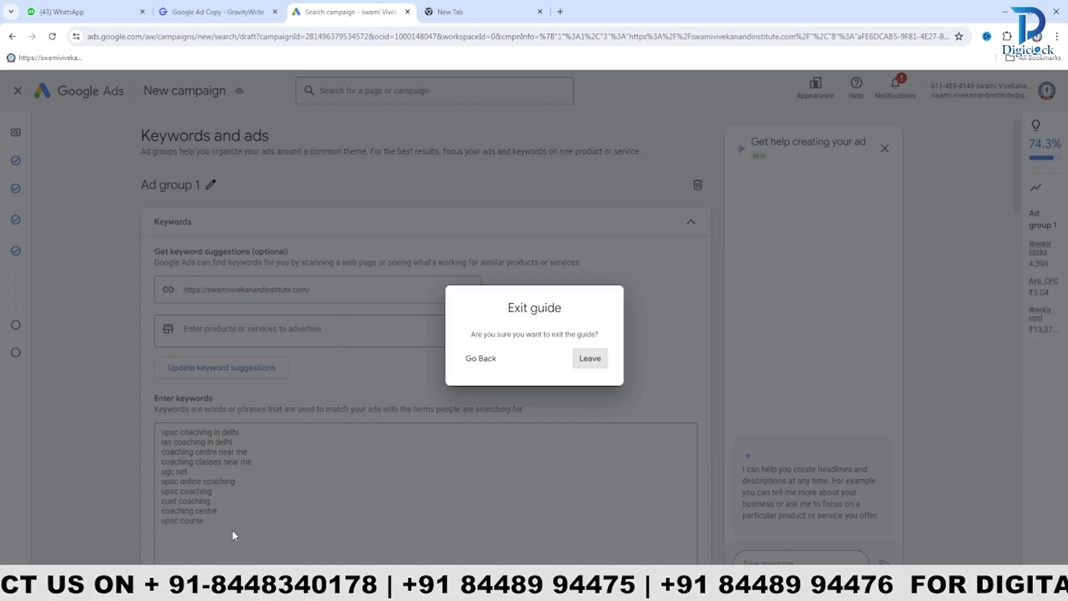
left_click(583, 364)
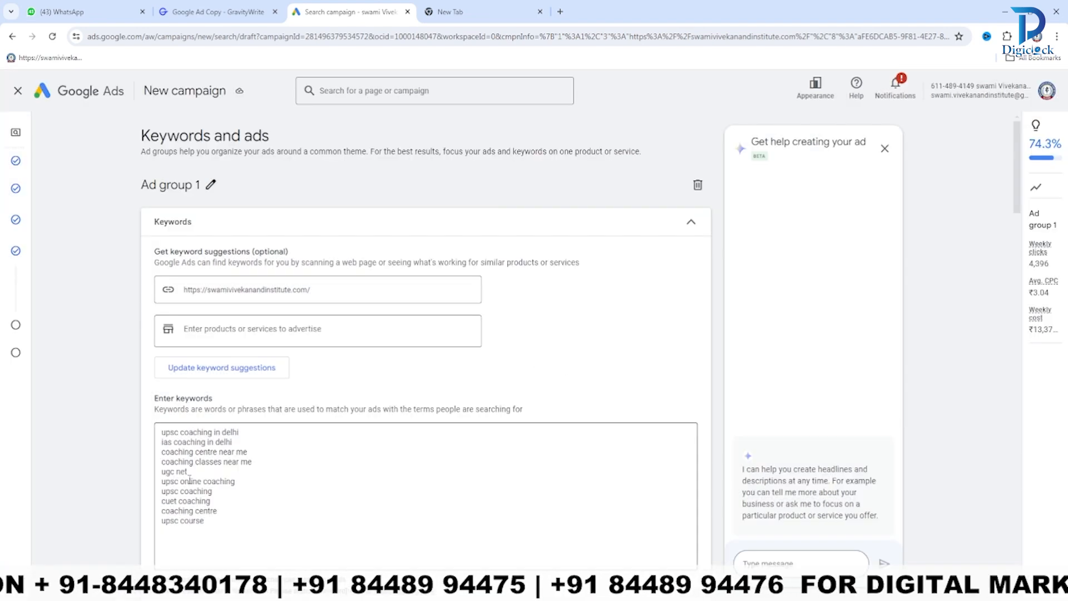
Select all existing keywords in Ad group 1, and in another browser tab ask ChatGPT for 2bhk apartments in Delhi and similar Google Ads keywords.
left_click_drag(205, 521, 140, 439)
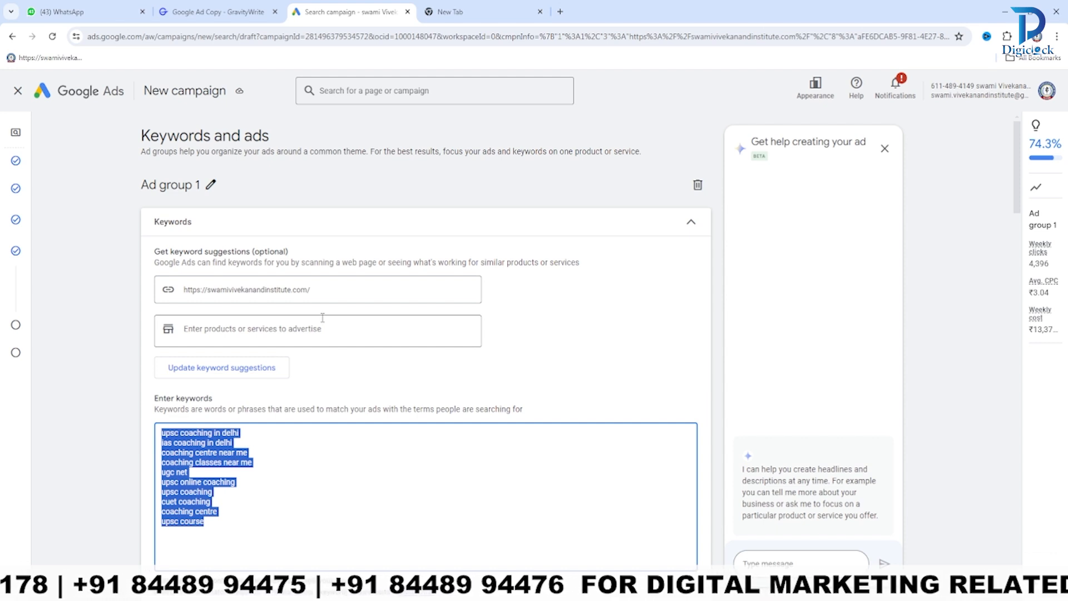
left_click(483, 15)
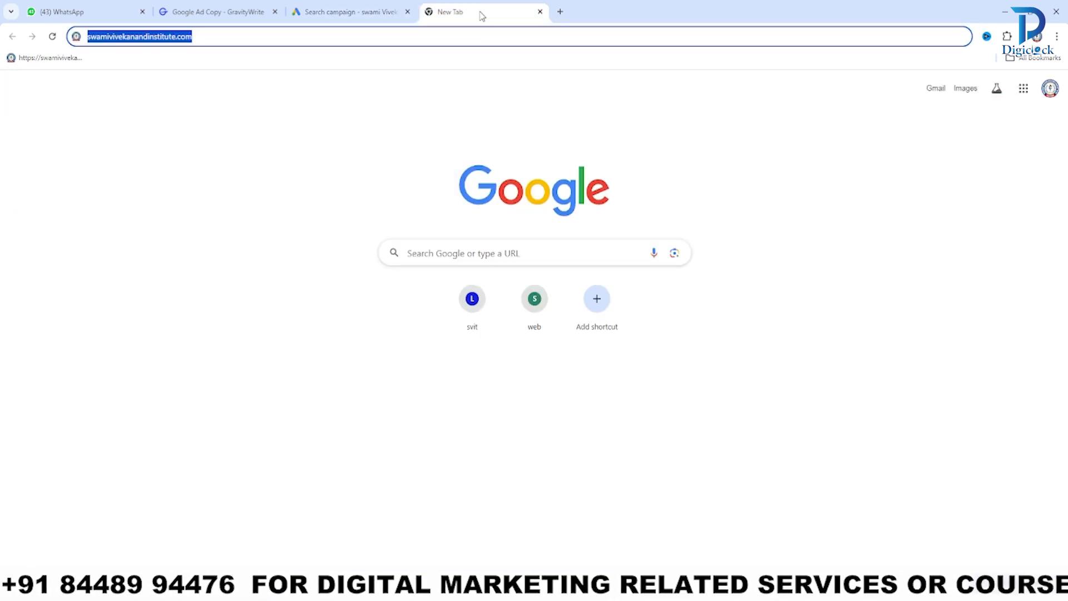
type("chat")
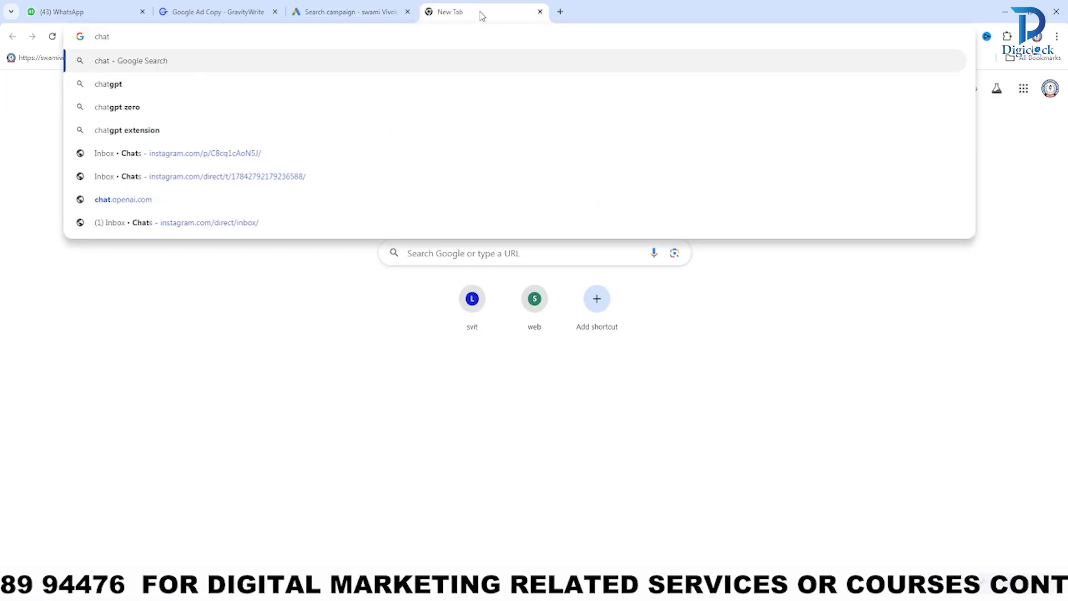
type("gpt")
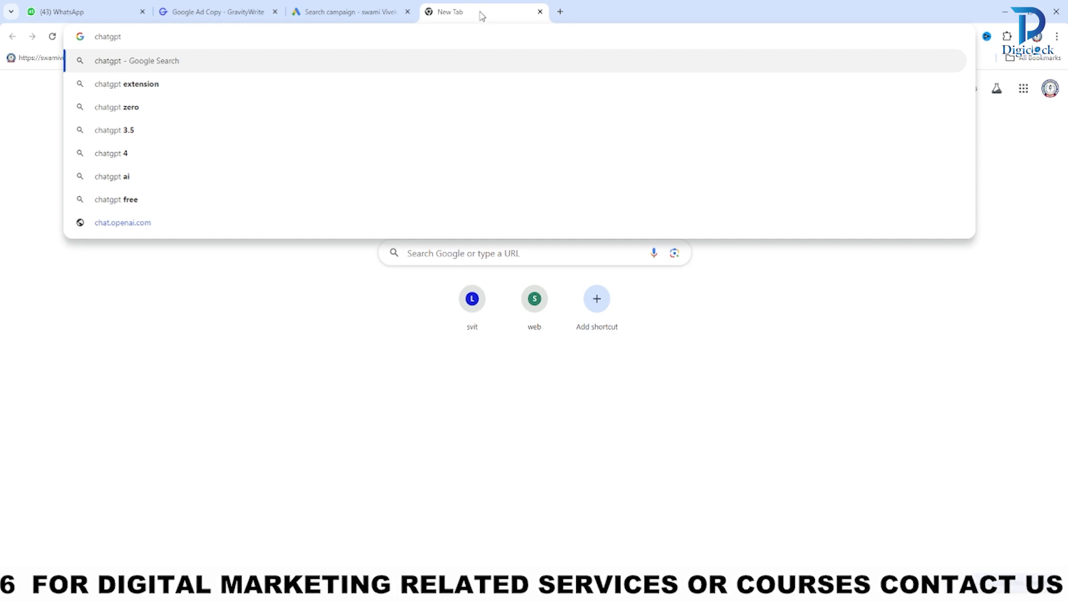
key("Return")
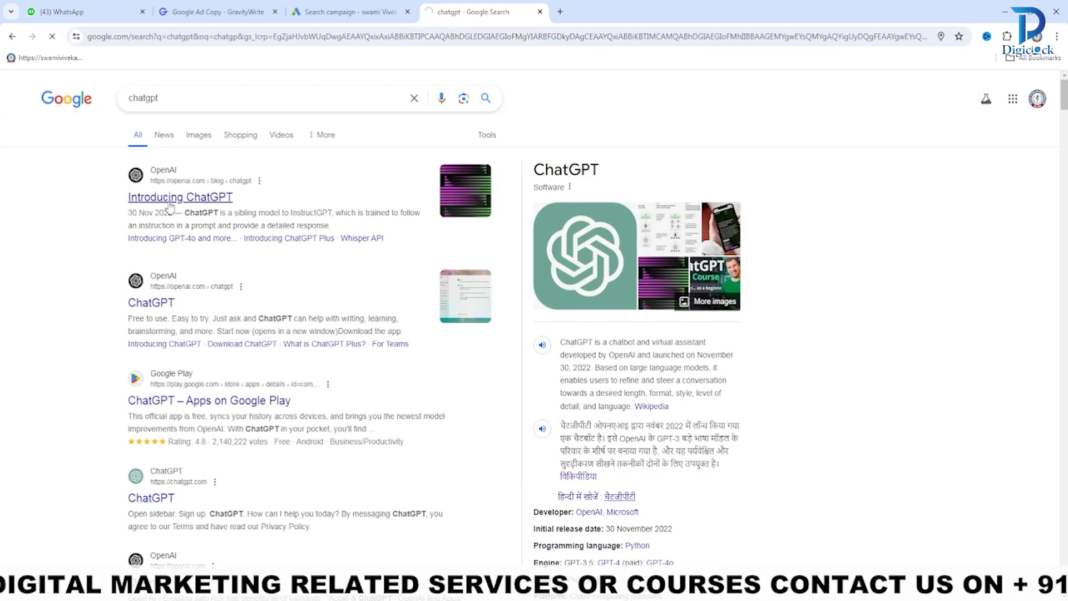
left_click(171, 207)
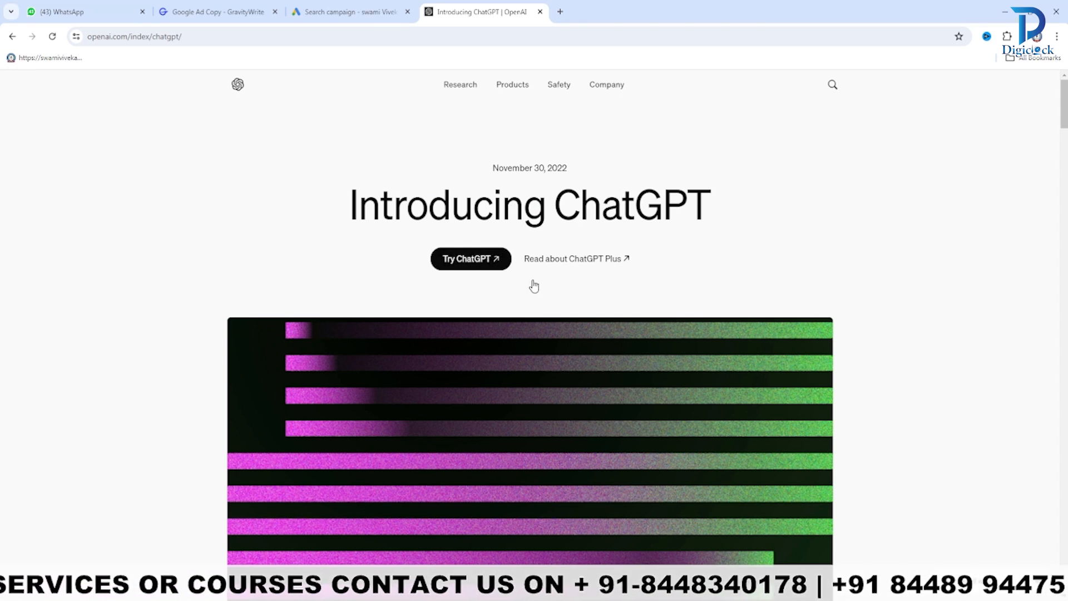
left_click(472, 260)
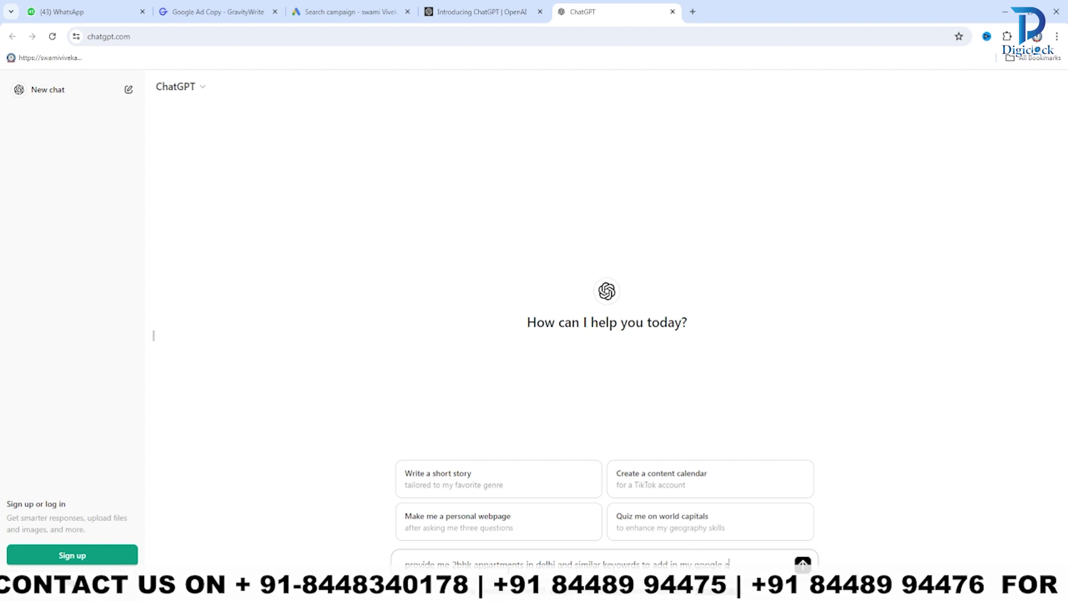
key("Return")
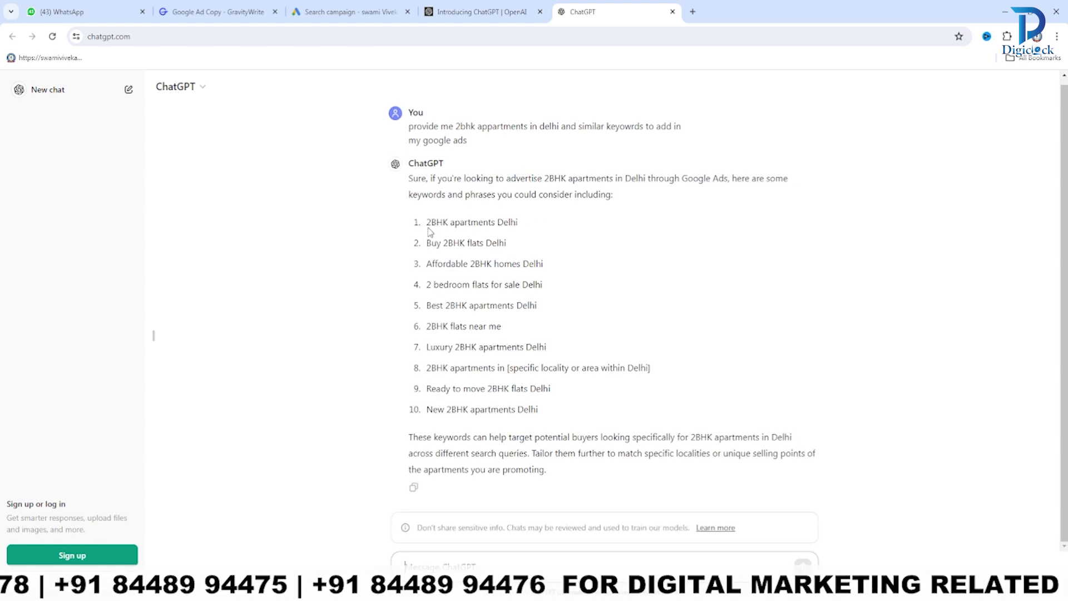
Copy ChatGPT's ten suggested keywords and replace the selected keywords of Ad group 1 in Google Ads with them.
left_click_drag(428, 226, 560, 409)
key("ctrl+c")
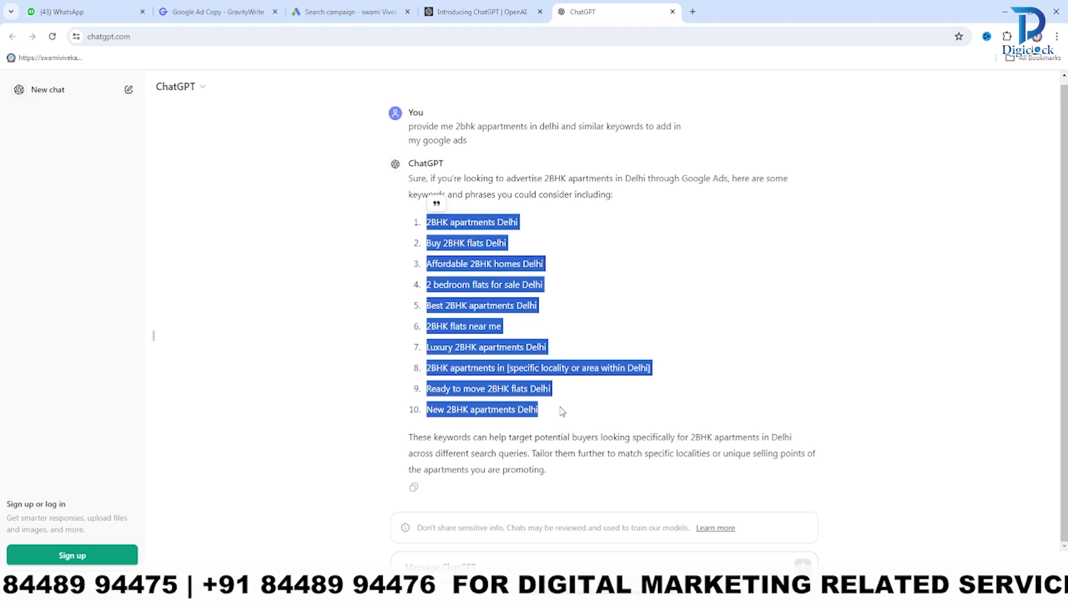
left_click(345, 11)
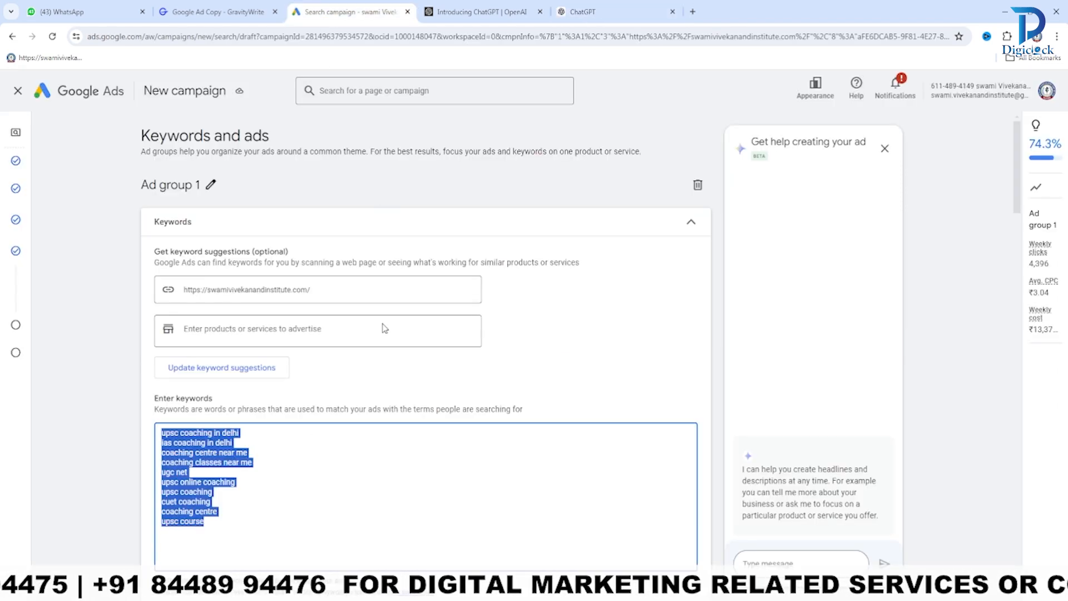
key("ctrl+v")
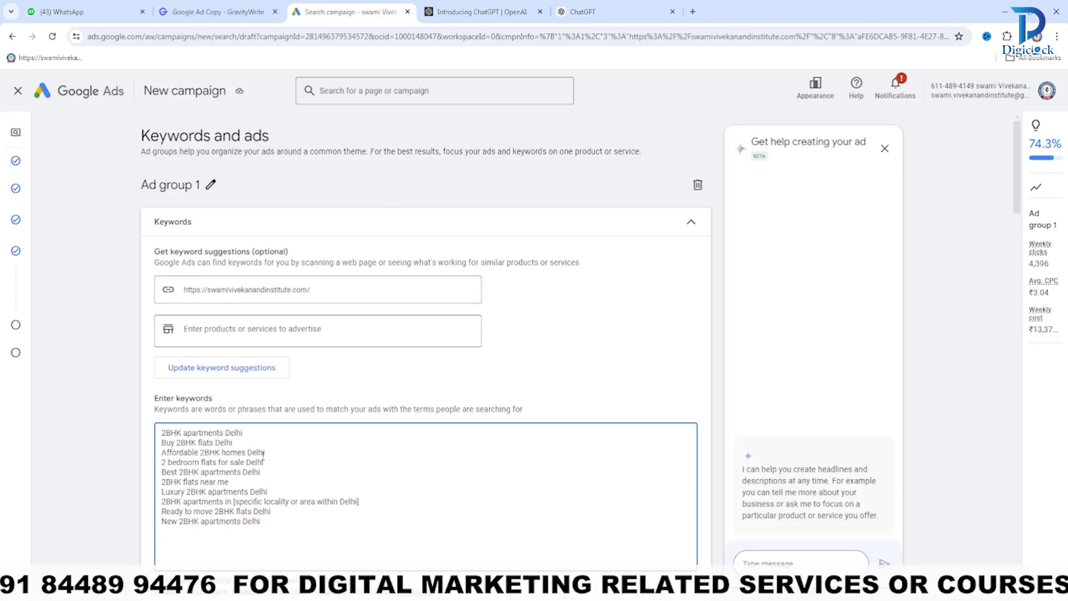
Set the ad's display path to "2bhk" in the first part and "appartments" in the second.
scroll(512, 334, "down", 2)
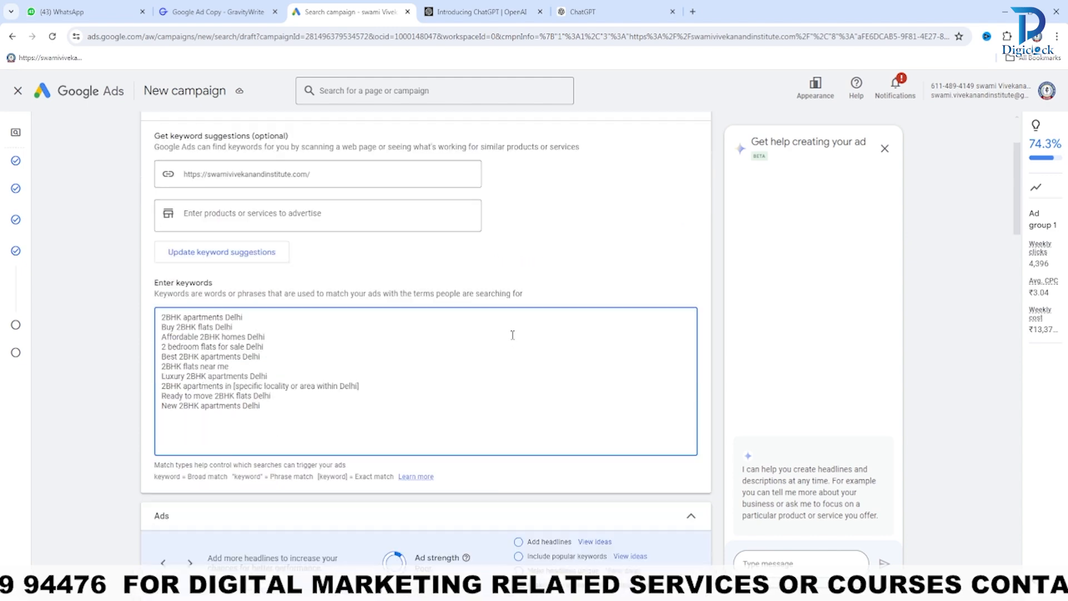
scroll(437, 348, "down", 4)
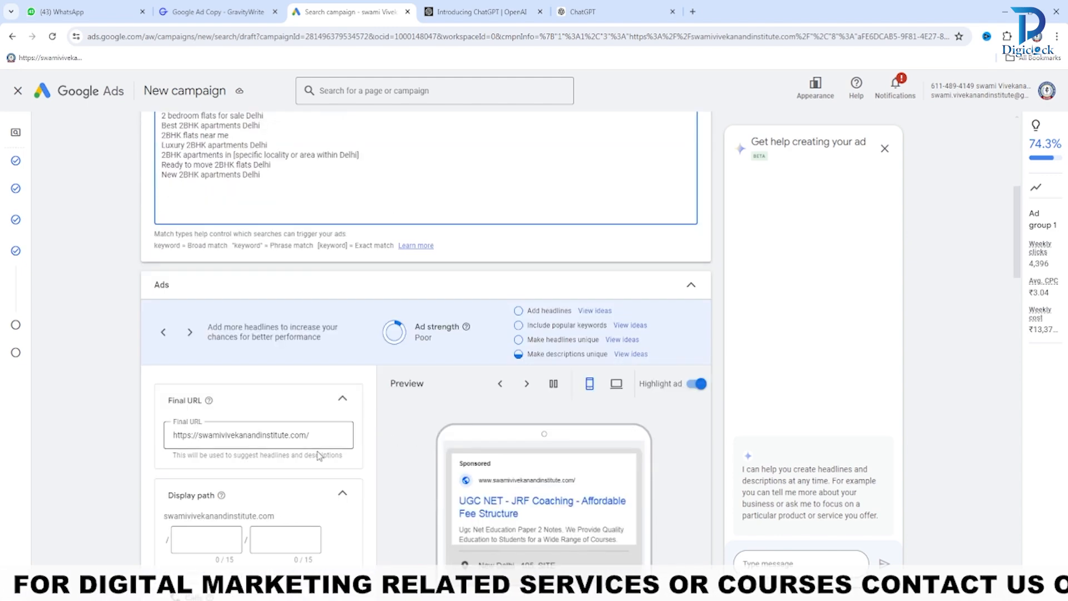
scroll(367, 467, "down", 2)
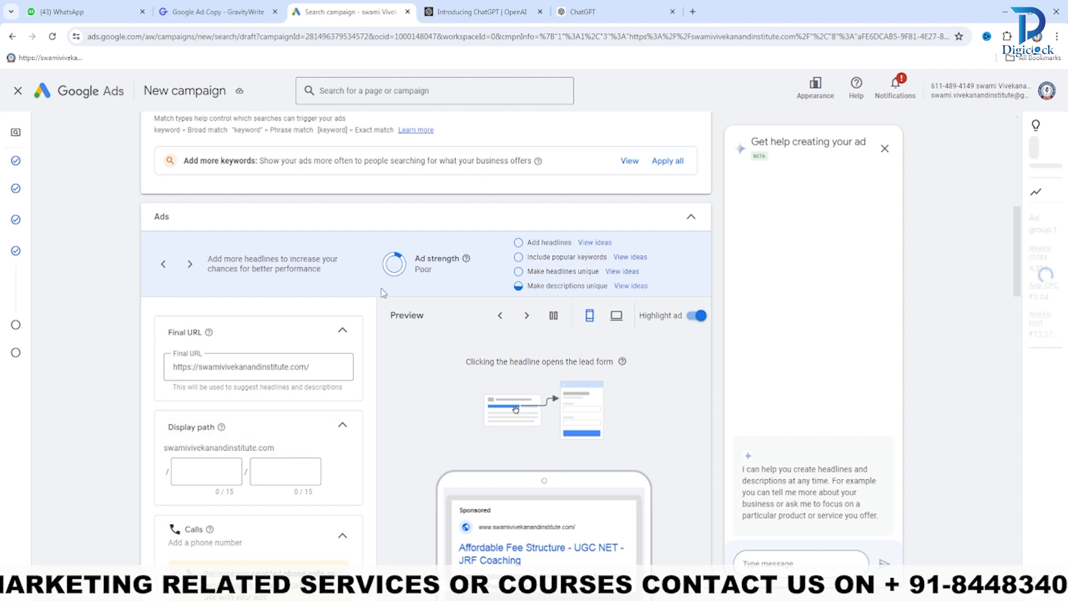
scroll(377, 433, "down", 1)
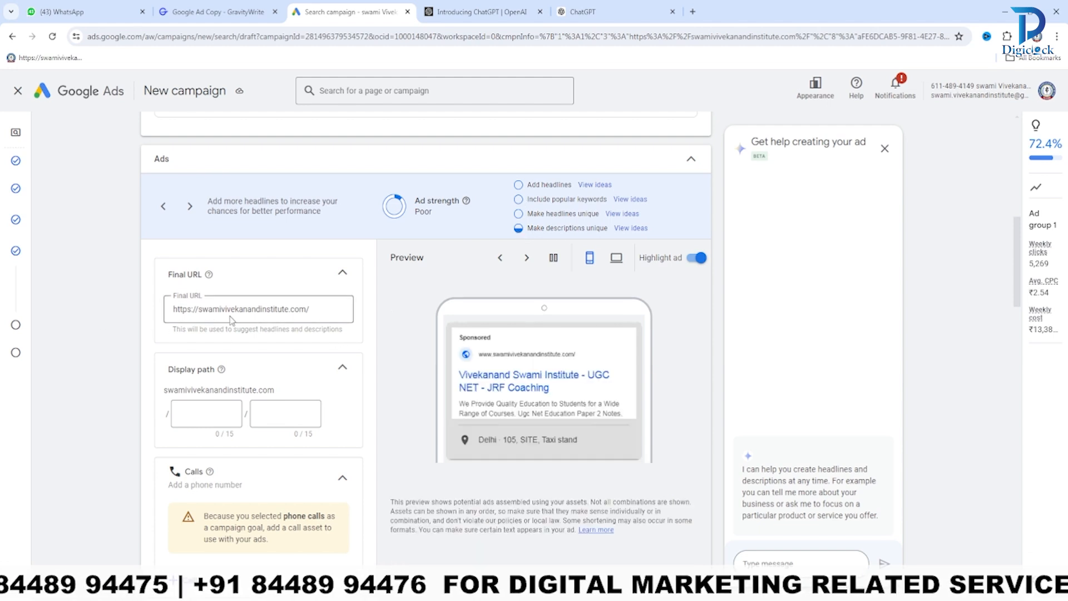
scroll(232, 312, "down", 1)
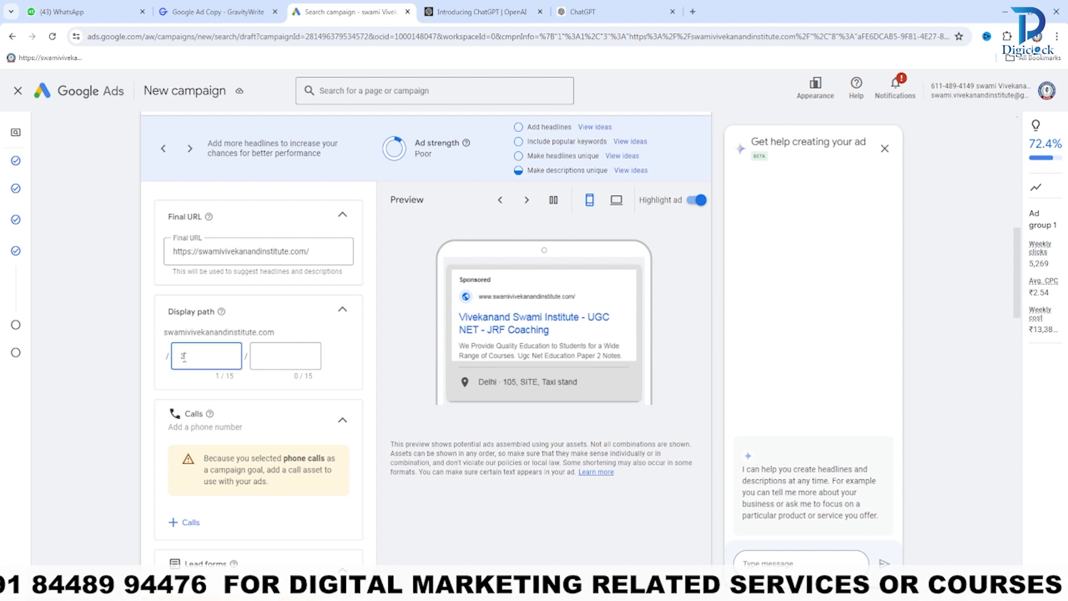
type("0")
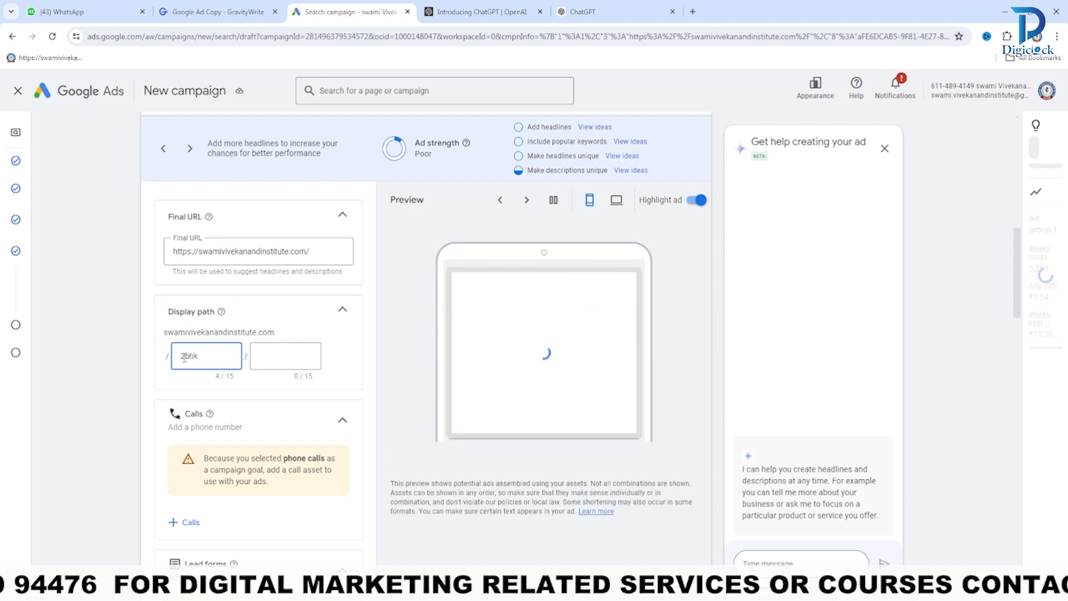
key("Tab")
type("app")
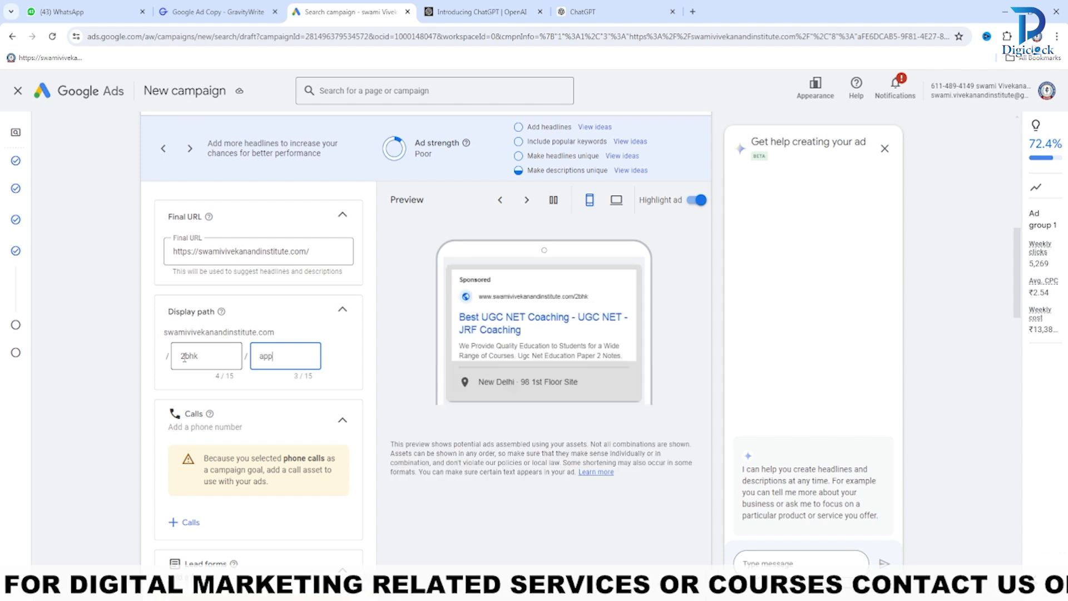
type("artment")
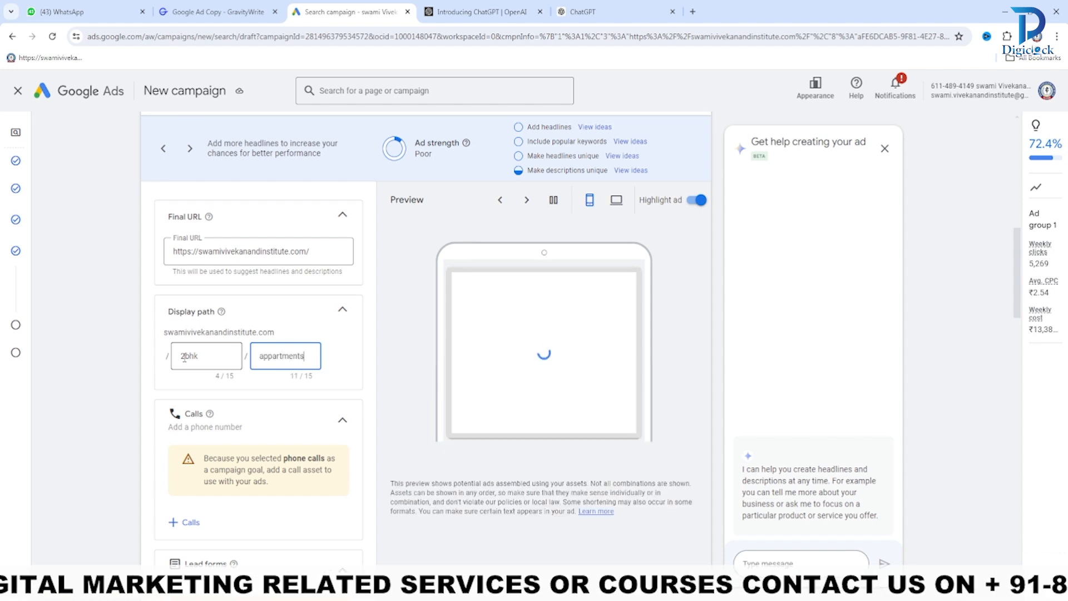
type("s")
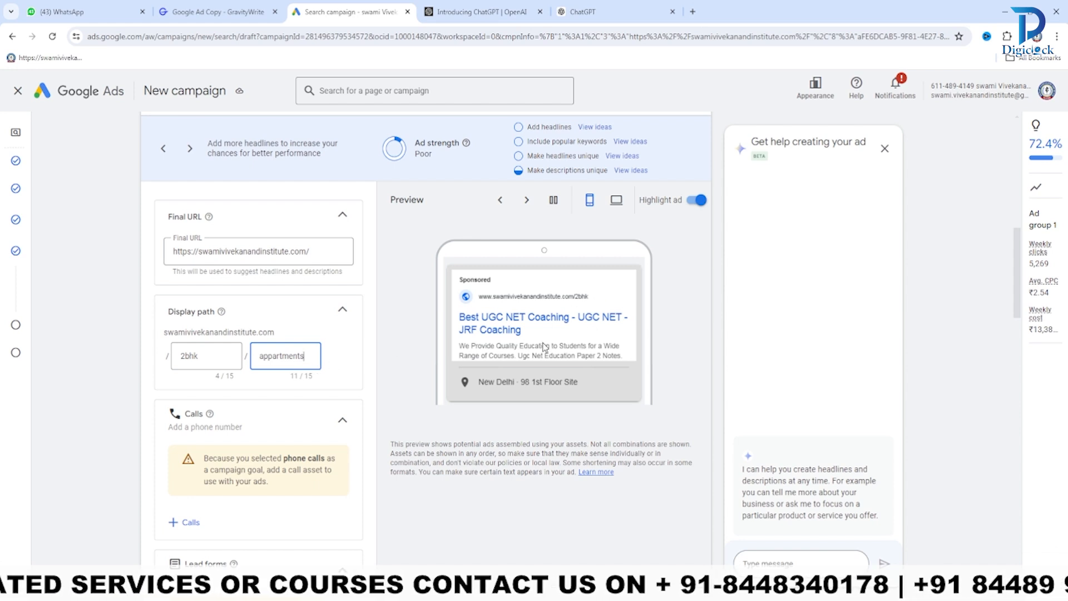
Examine the ad's calls, lead forms and headlines sections, including the suggested headline keywords and existing headlines.
scroll(288, 381, "down", 2)
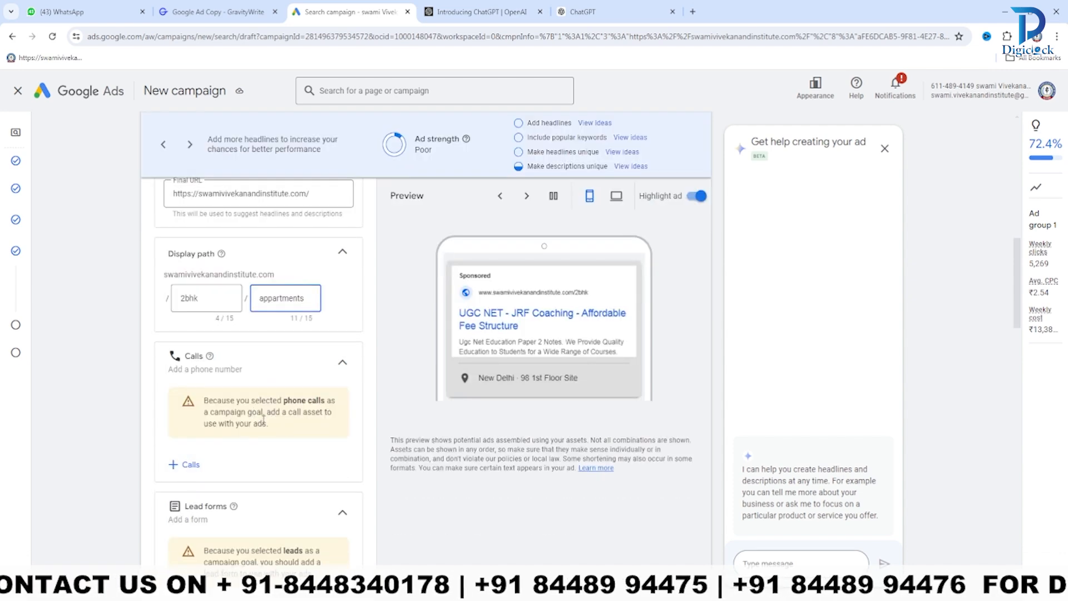
scroll(263, 420, "down", 2)
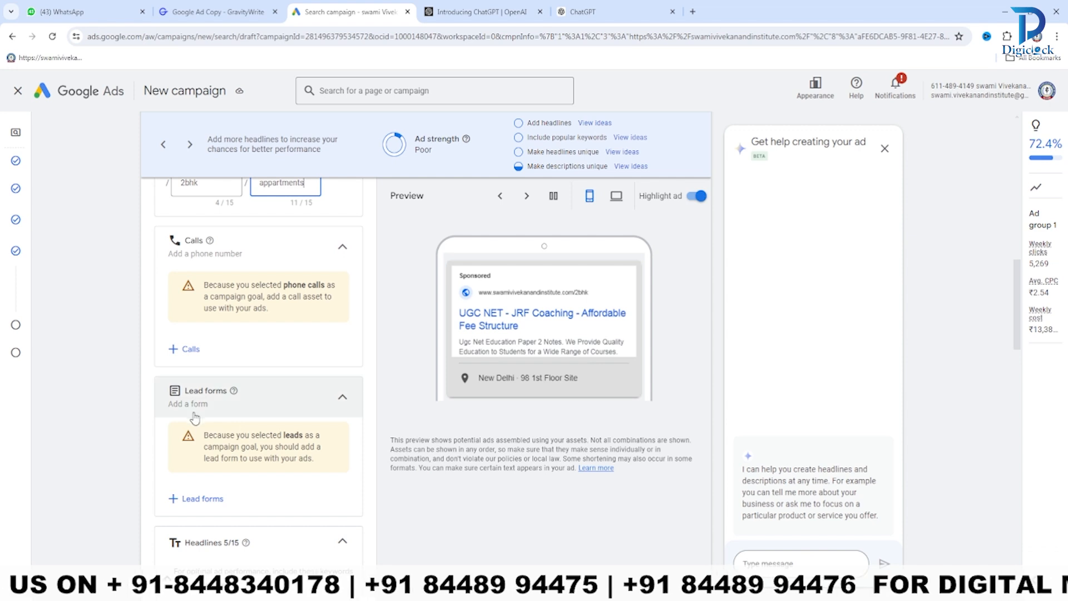
scroll(266, 432, "up", 1)
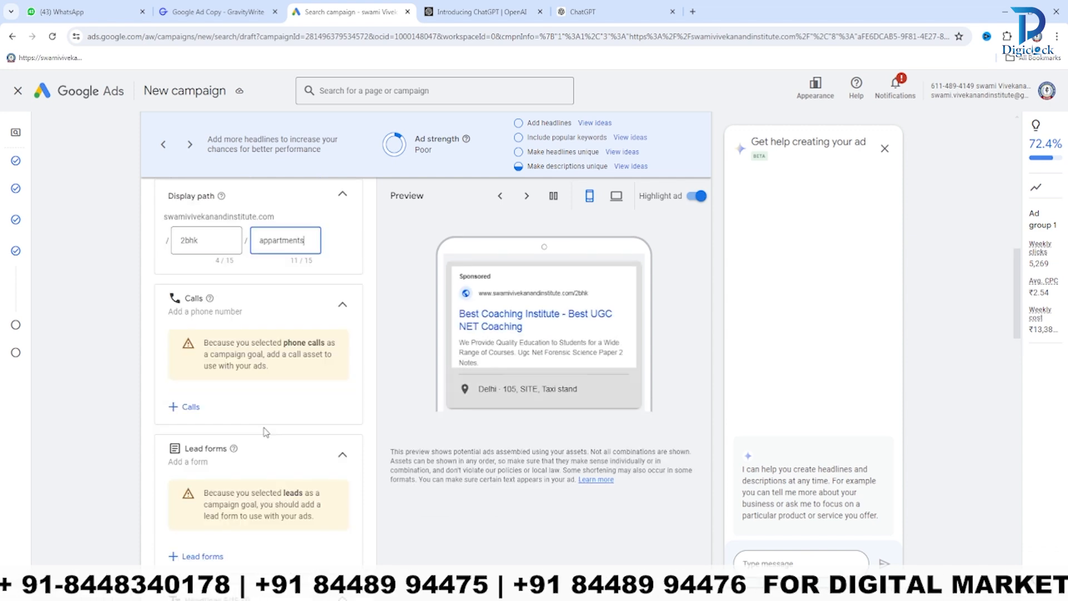
scroll(265, 432, "down", 2)
scroll(265, 432, "down", 3)
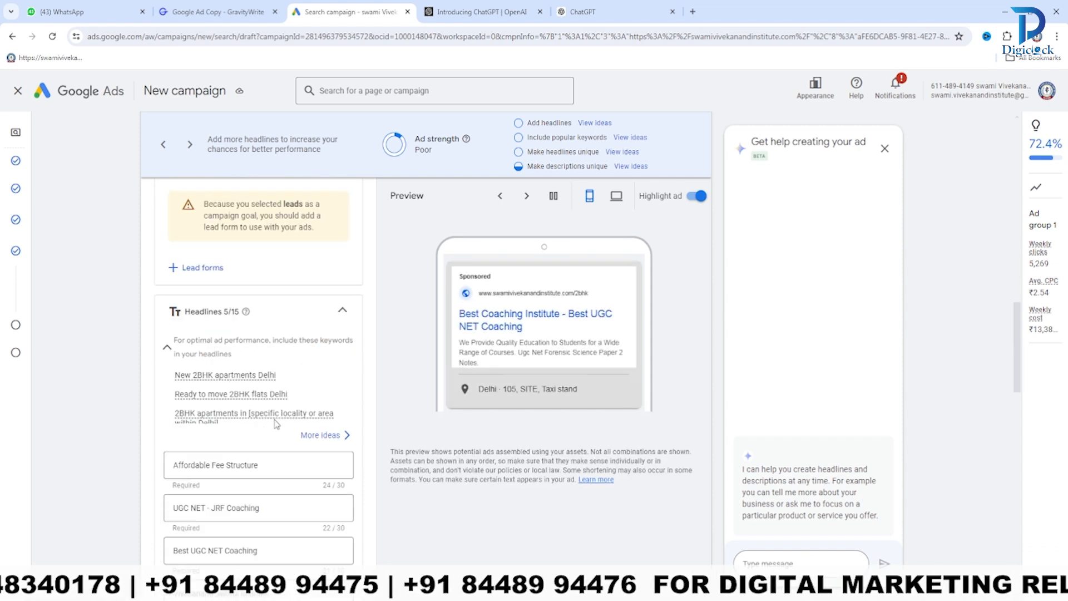
scroll(255, 434, "down", 1)
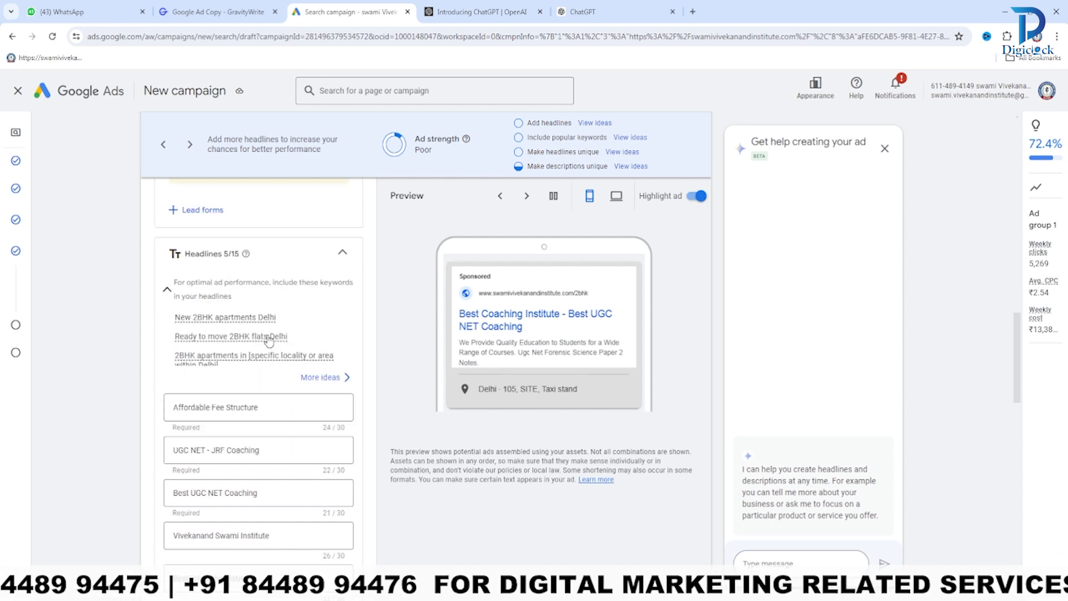
scroll(264, 420, "down", 2)
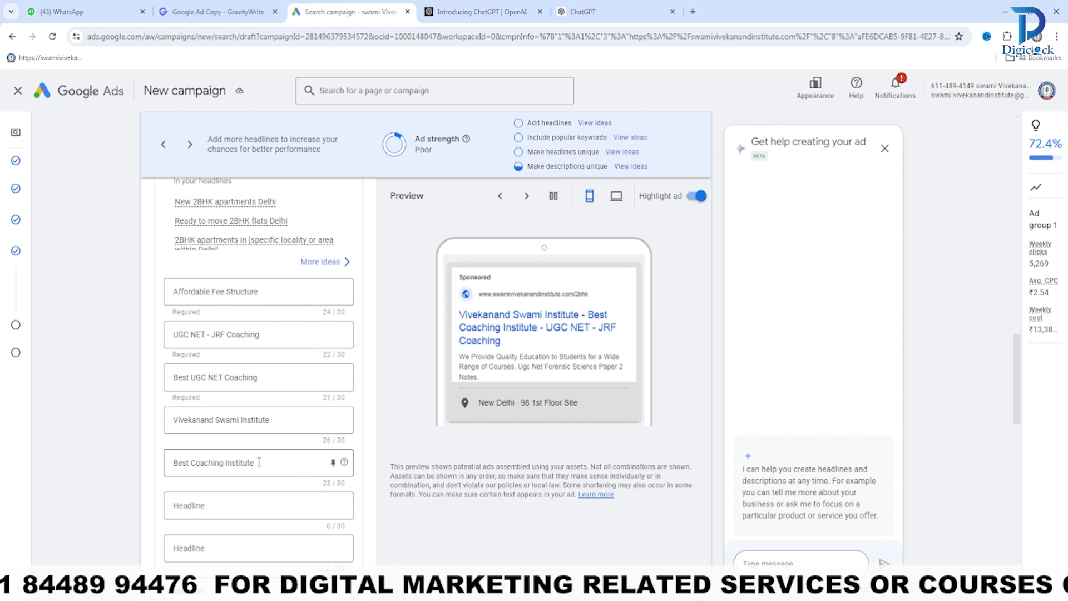
scroll(281, 406, "down", 2)
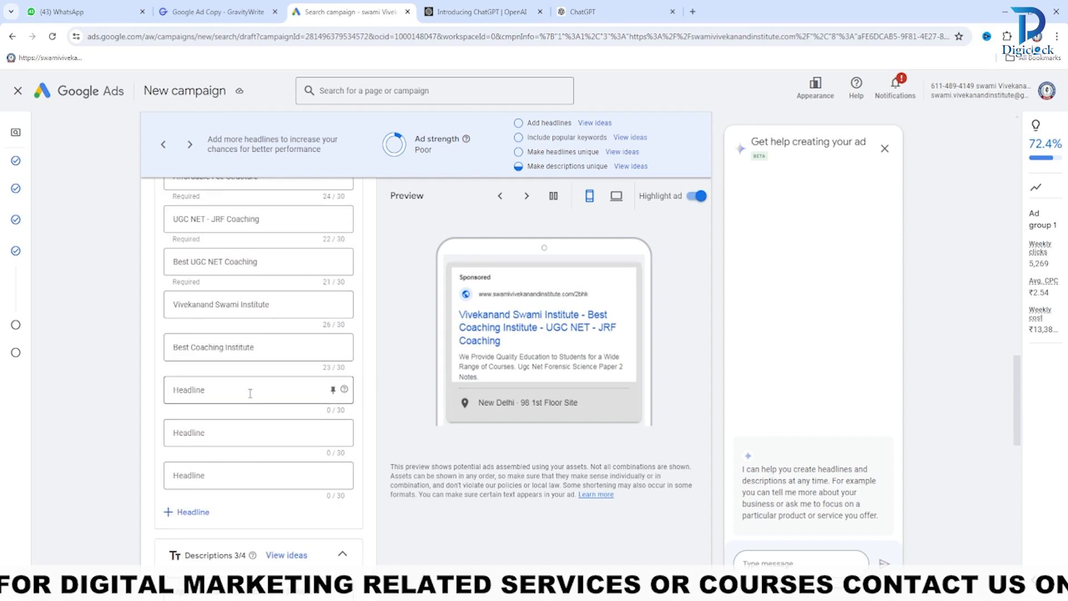
scroll(250, 394, "up", 4)
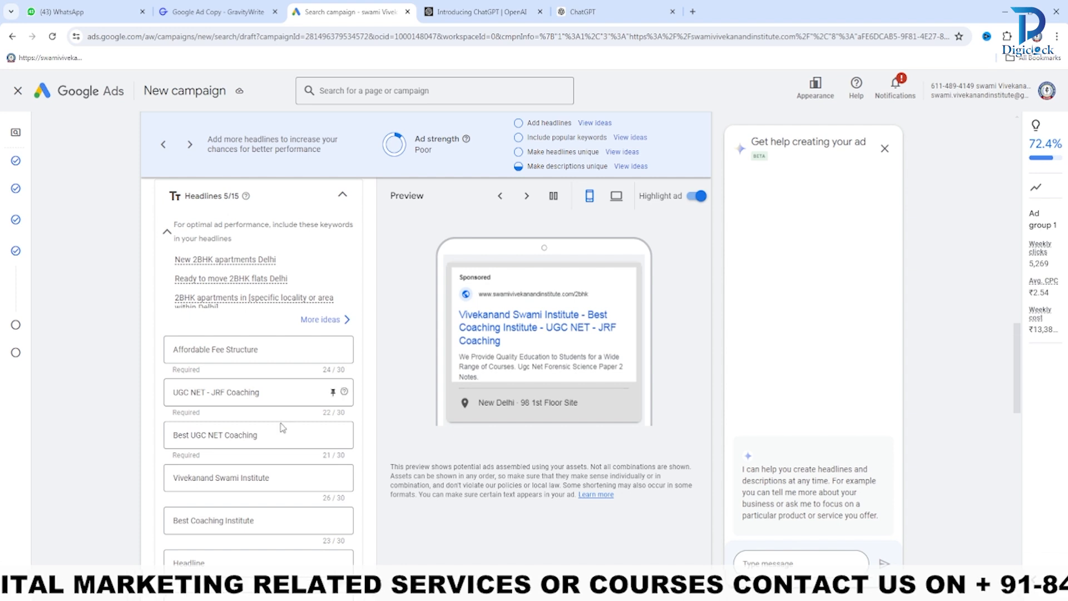
Examine the ad's existing headlines and descriptions, along with its display path and calls sections.
scroll(281, 425, "down", 3)
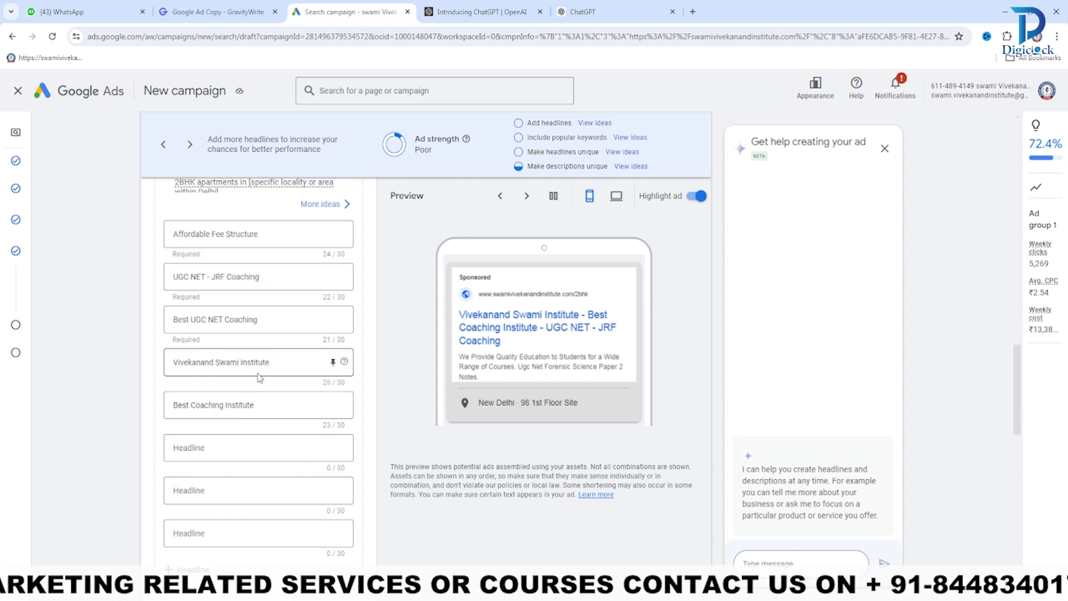
scroll(264, 406, "down", 1)
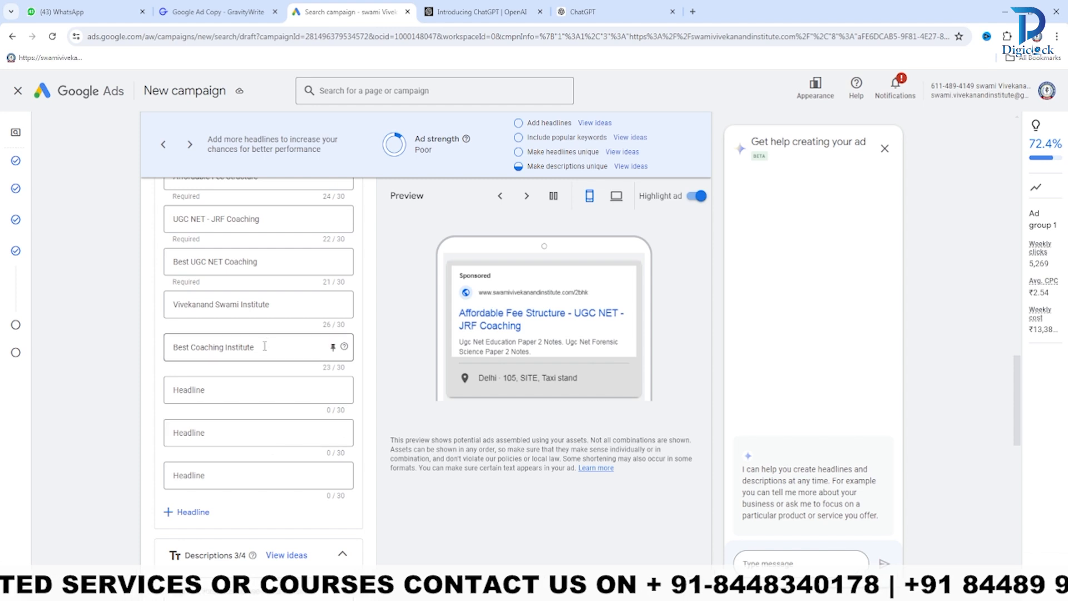
scroll(256, 334, "up", 2)
scroll(250, 323, "down", 4)
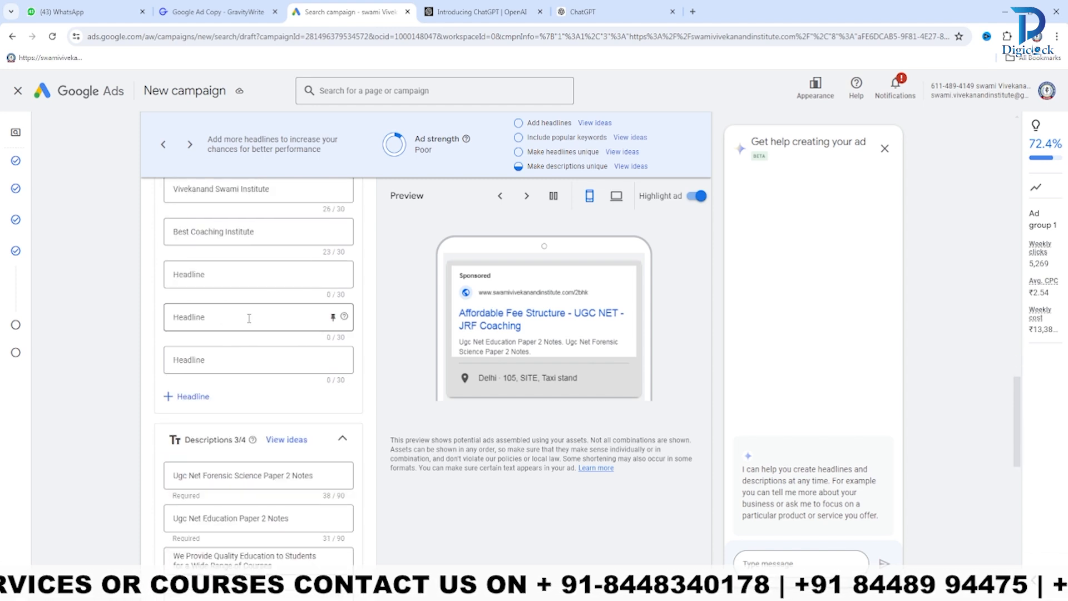
scroll(250, 323, "down", 2)
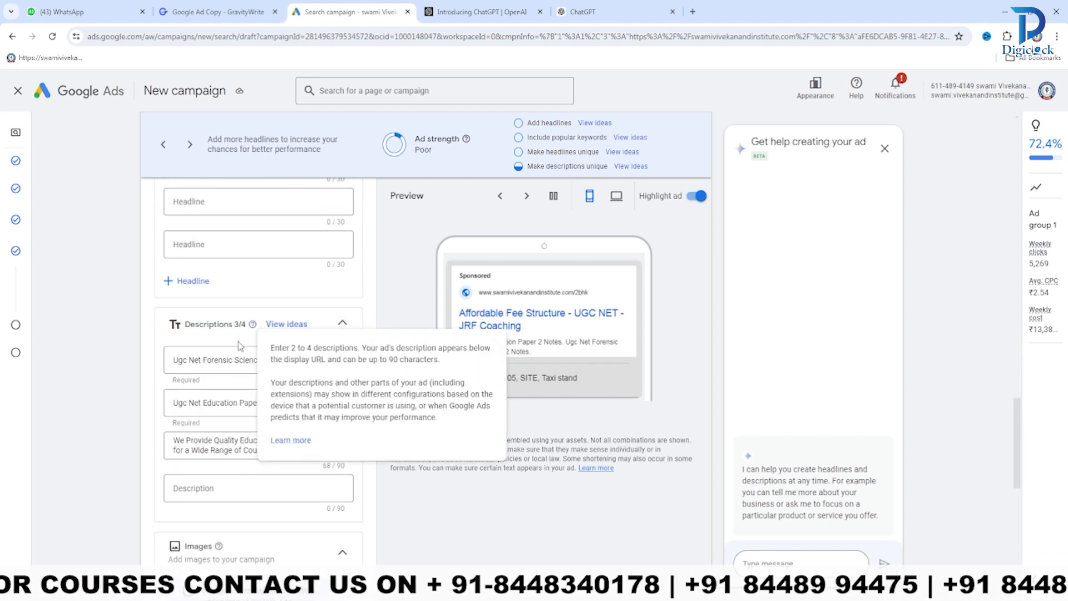
scroll(229, 414, "down", 1)
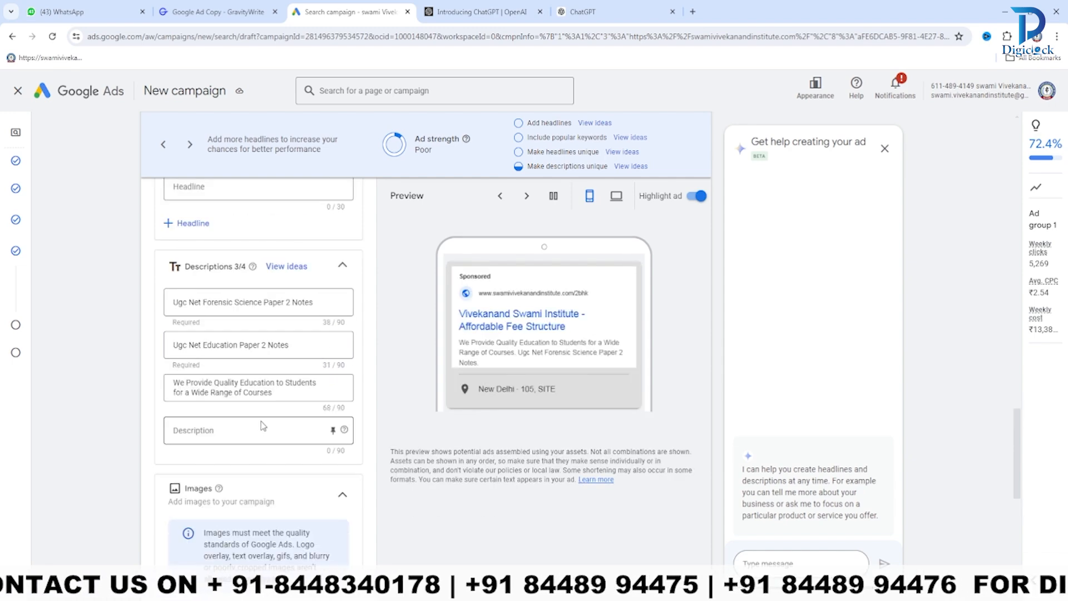
scroll(263, 426, "up", 18)
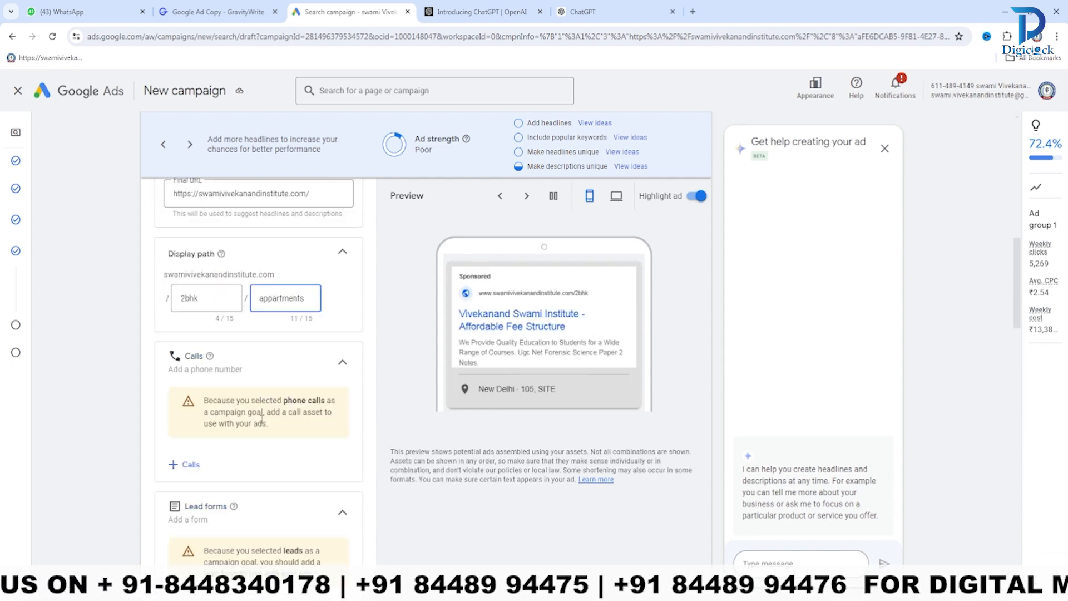
scroll(261, 420, "up", 2)
scroll(262, 420, "down", 11)
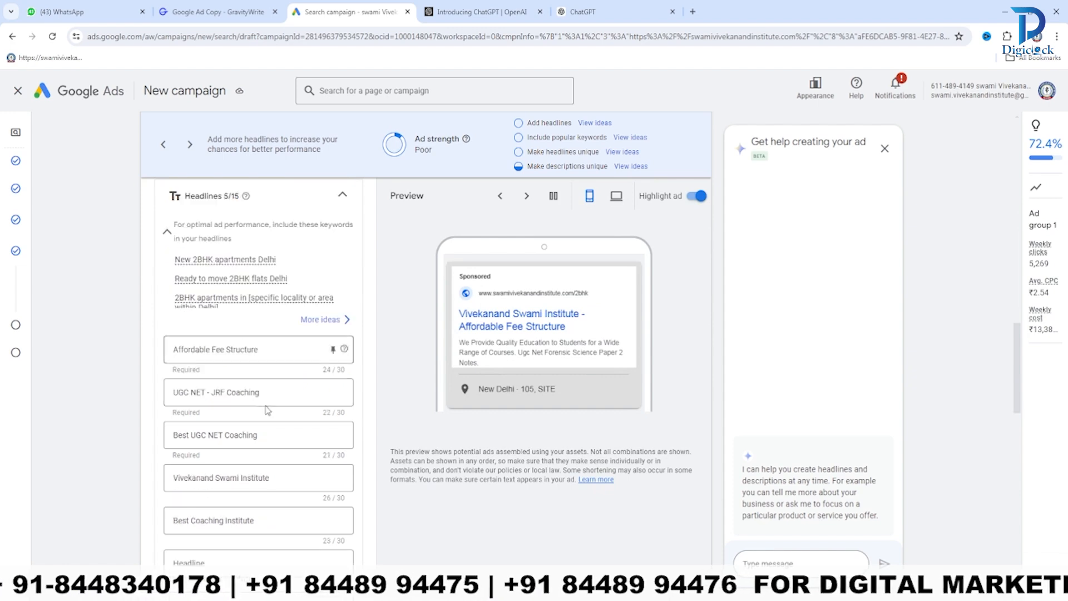
Switch to the GravityWrite browser tab, search the web for "gravitywrite", open its tool library and dismiss the sale offer and welcome tour.
left_click(218, 12)
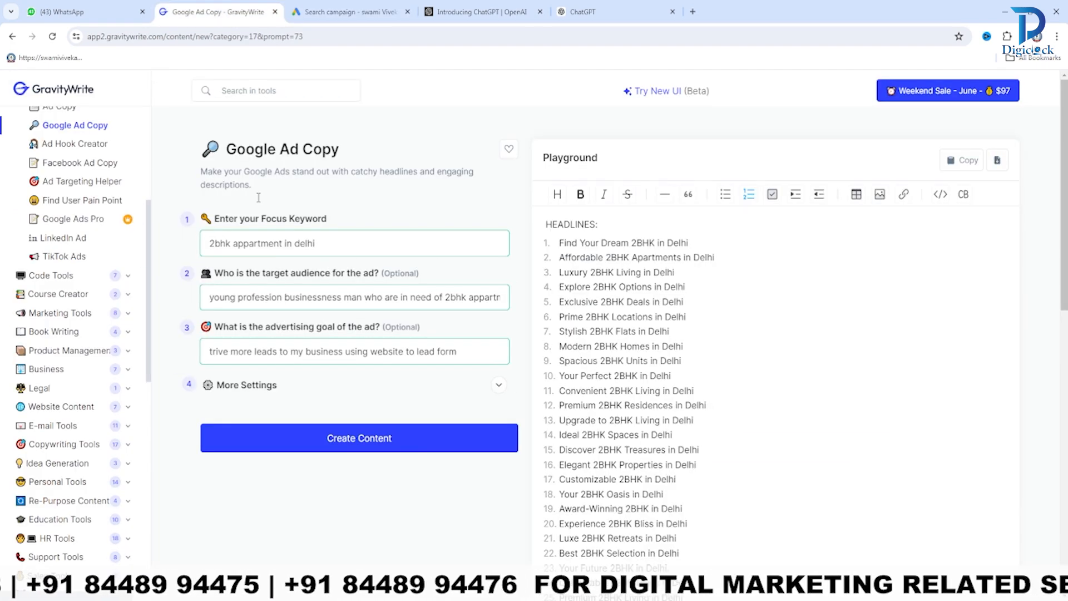
left_click_drag(338, 151, 227, 154)
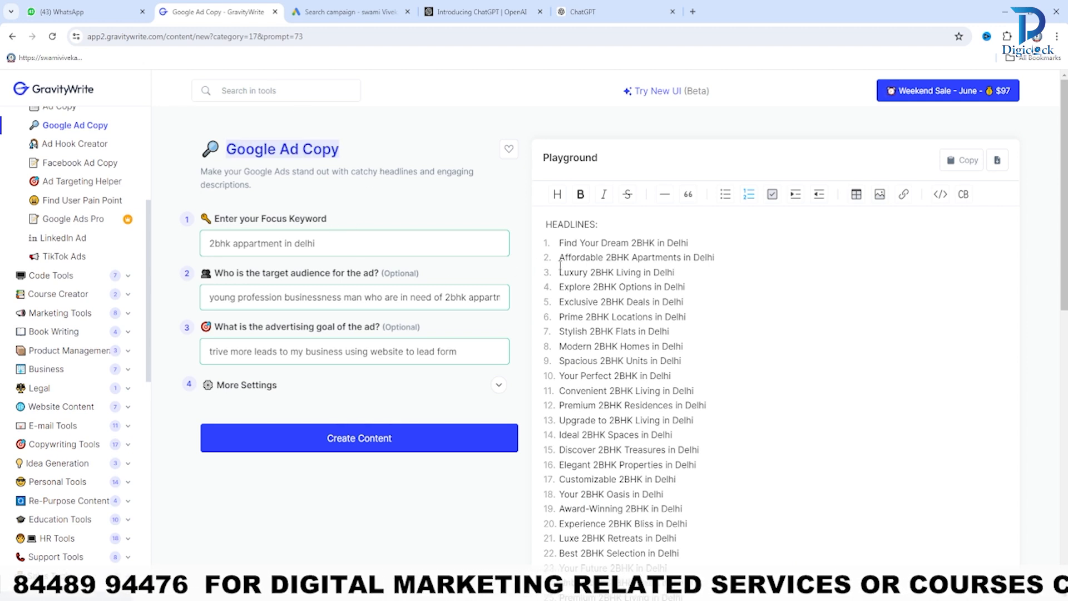
left_click(297, 87)
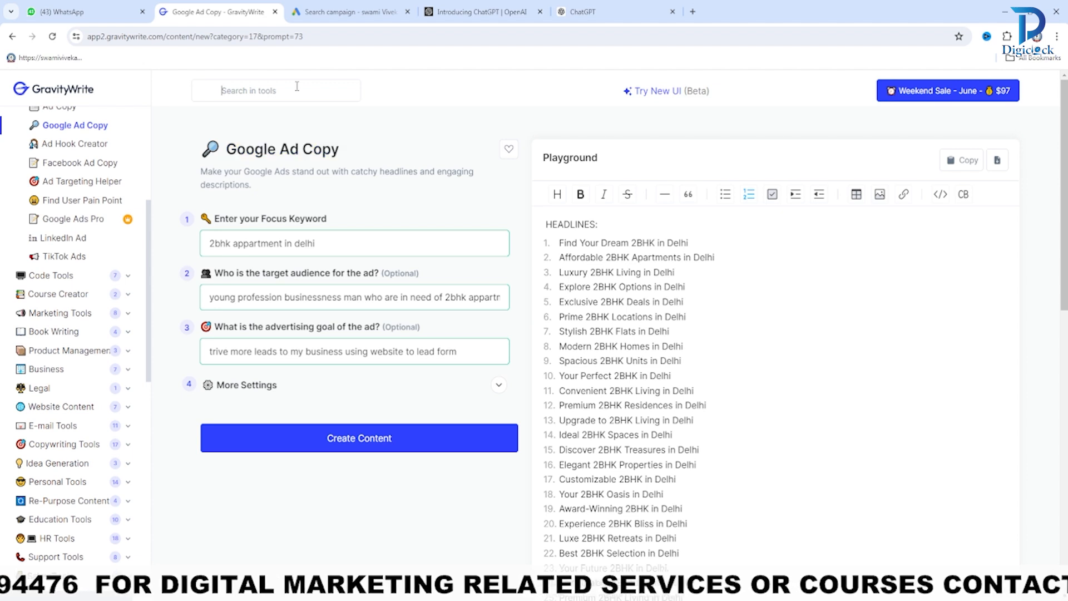
left_click(204, 41)
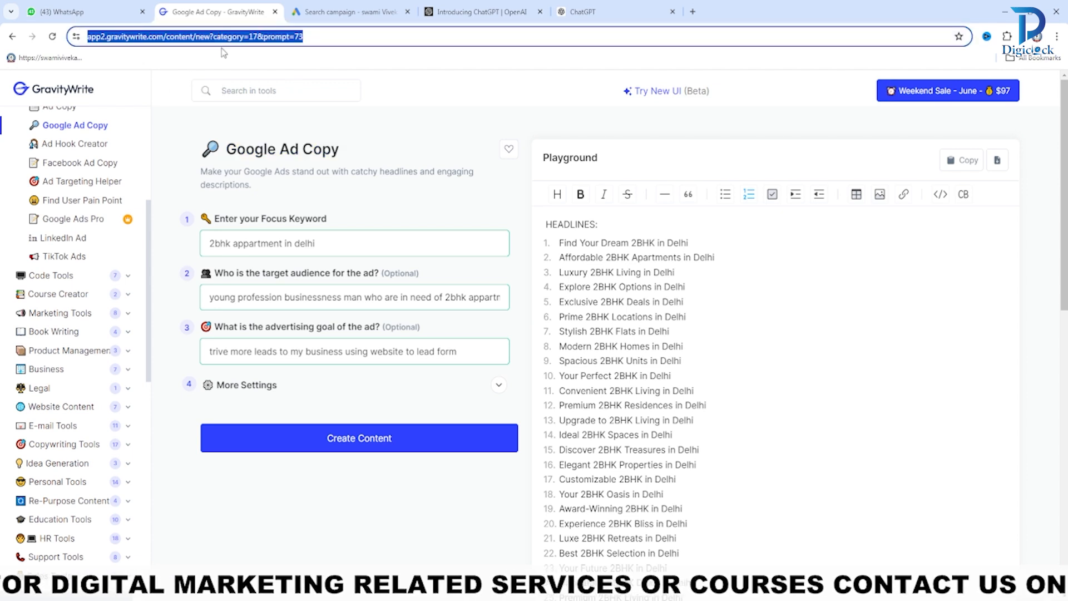
type("grav")
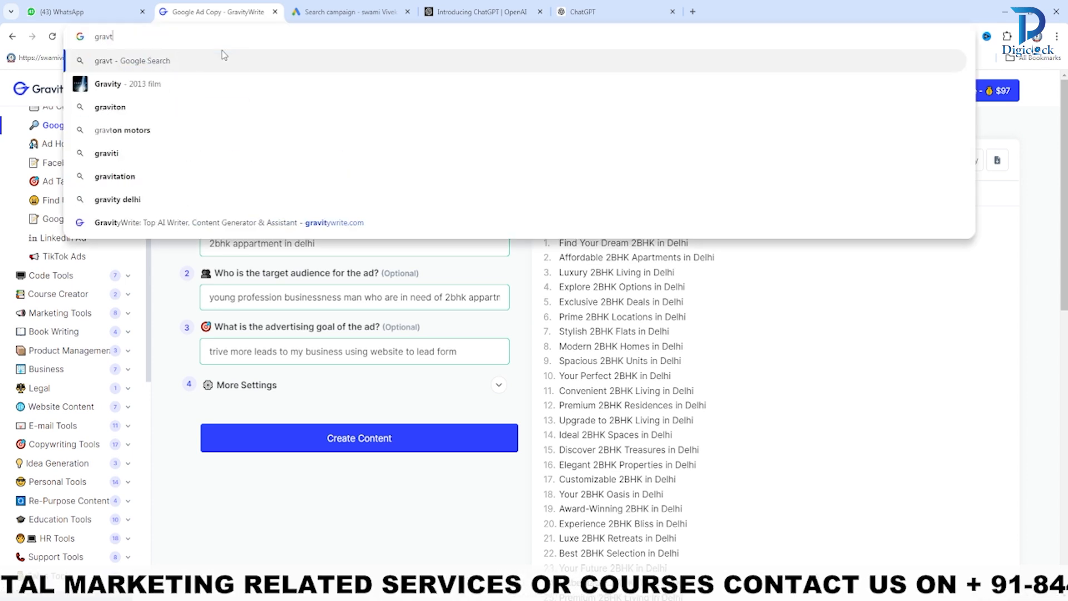
type("ity")
key("Return")
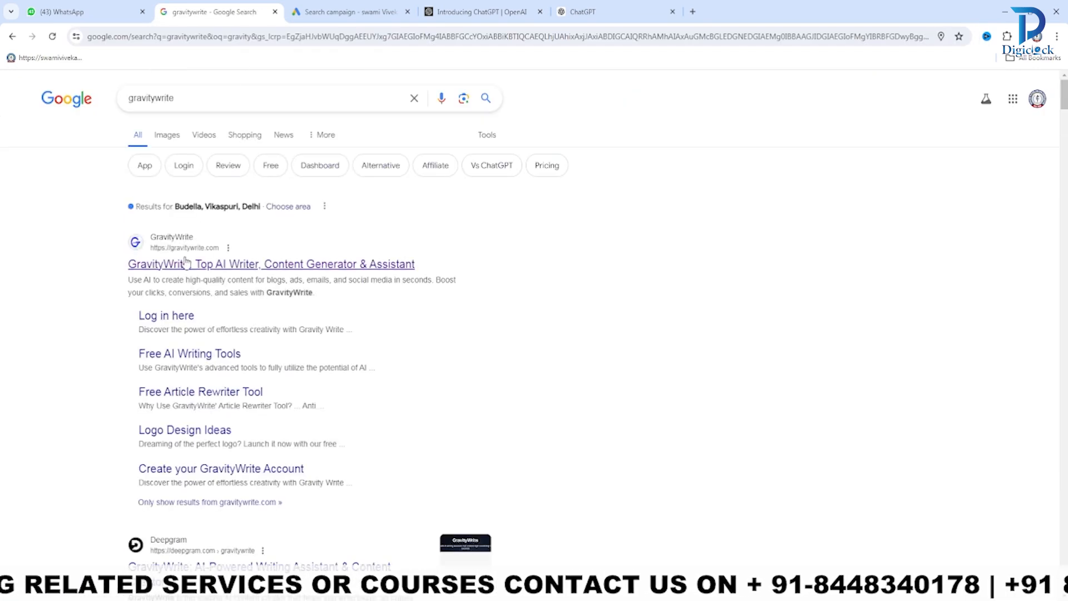
left_click(179, 241)
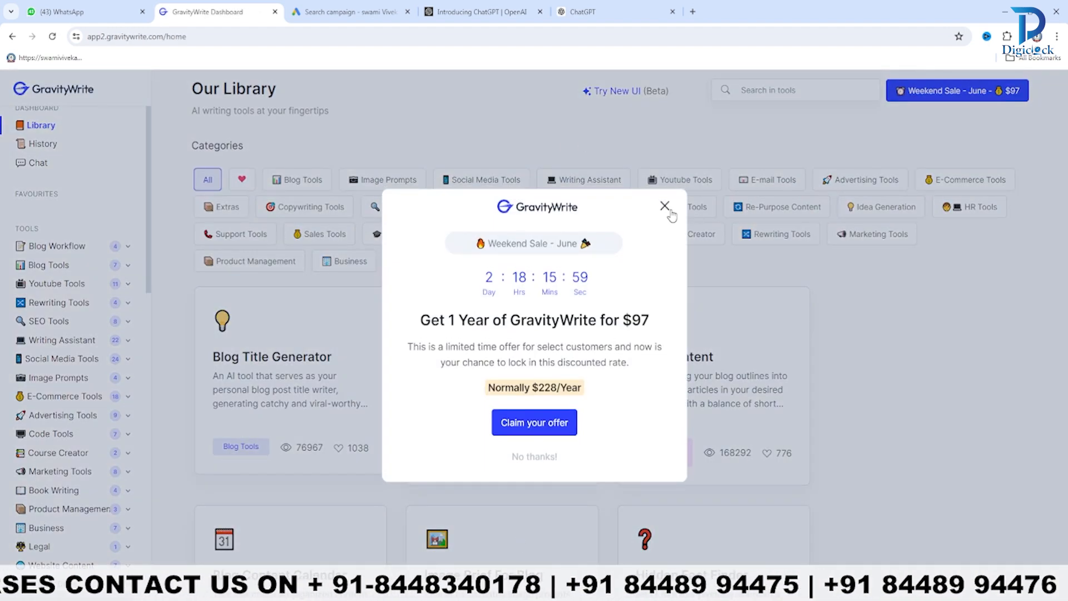
left_click(665, 206)
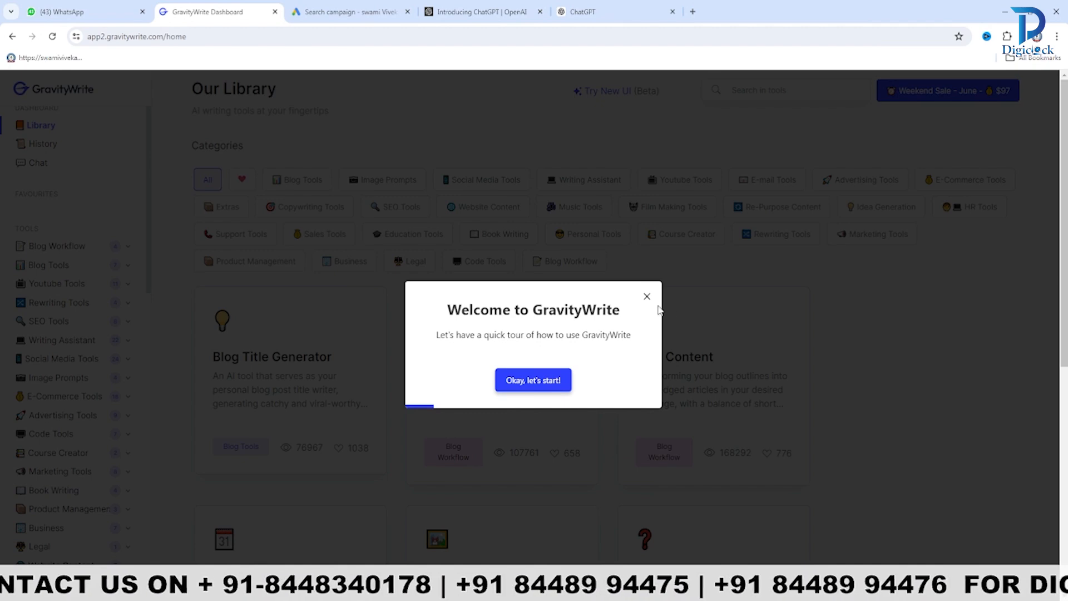
left_click(646, 296)
Search the GravityWrite library for "google ad" and open the Google Ad Copy tool.
left_click(715, 91)
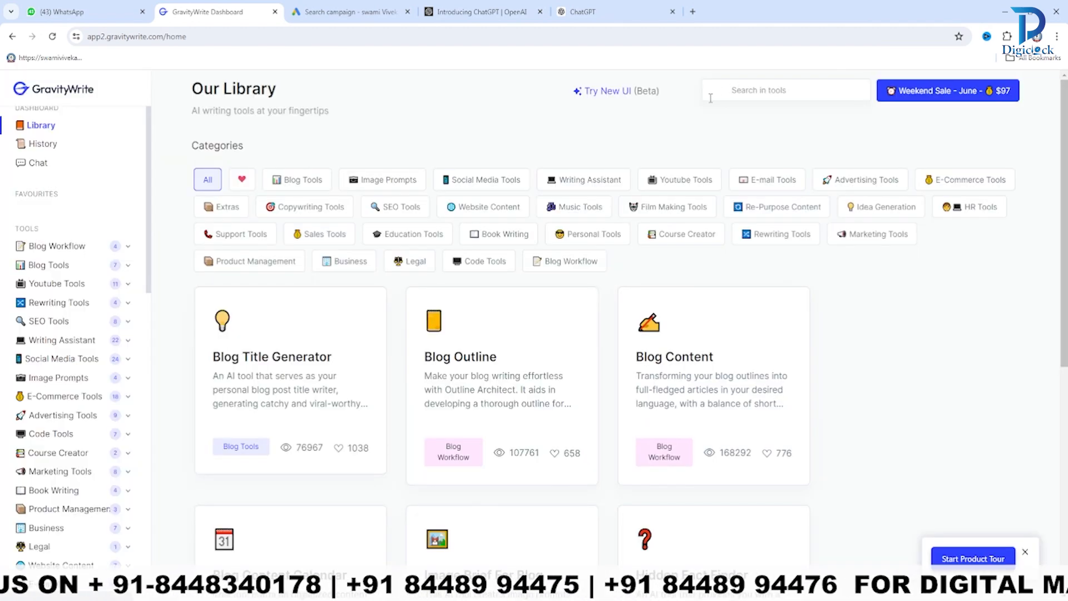
type("google ad")
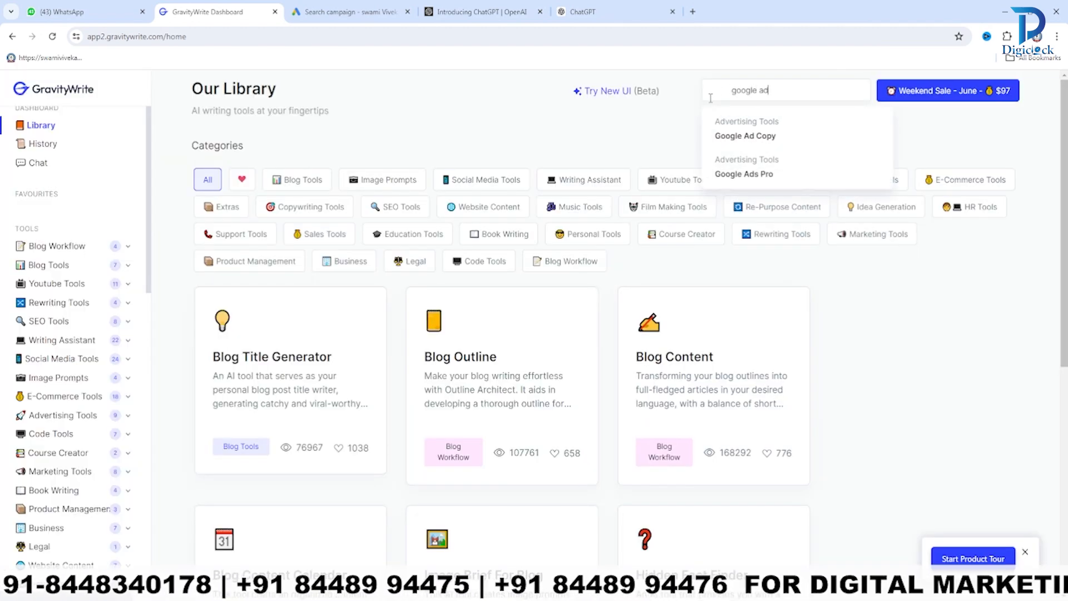
type("s")
key("BackSpace")
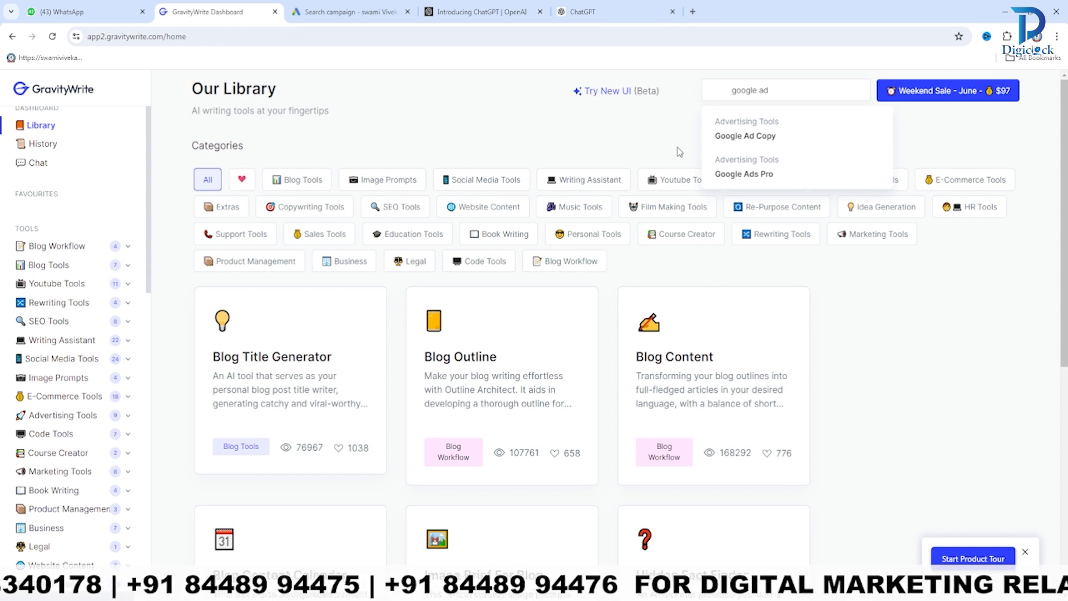
left_click(717, 139)
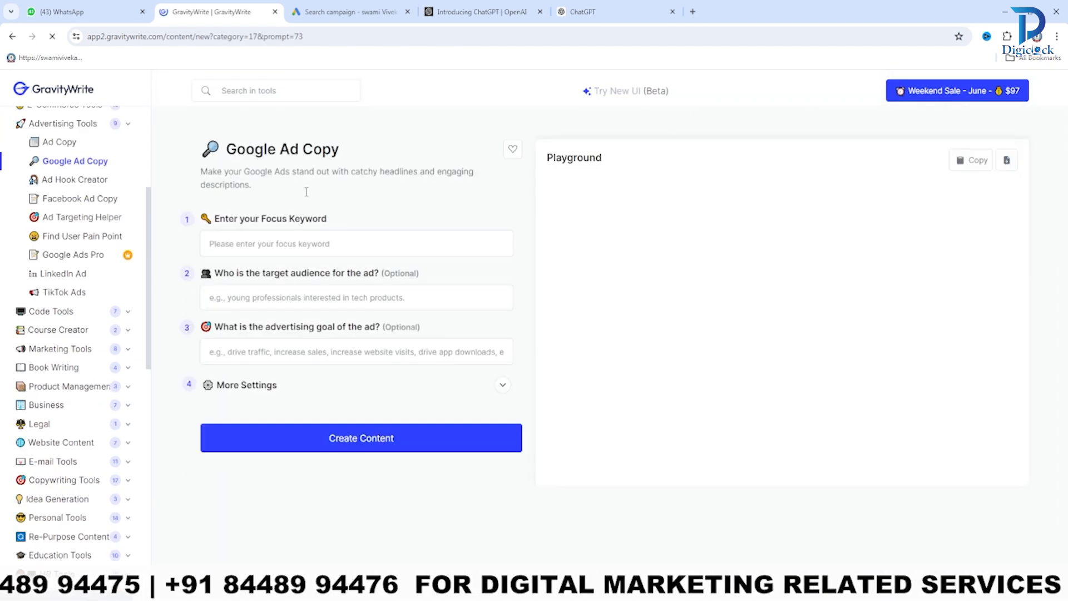
Enter "2bhk appartment in delhi" as the focus keyword and describe the target audience as young professional businessmen in need of 2bhk apartments.
left_click(312, 249)
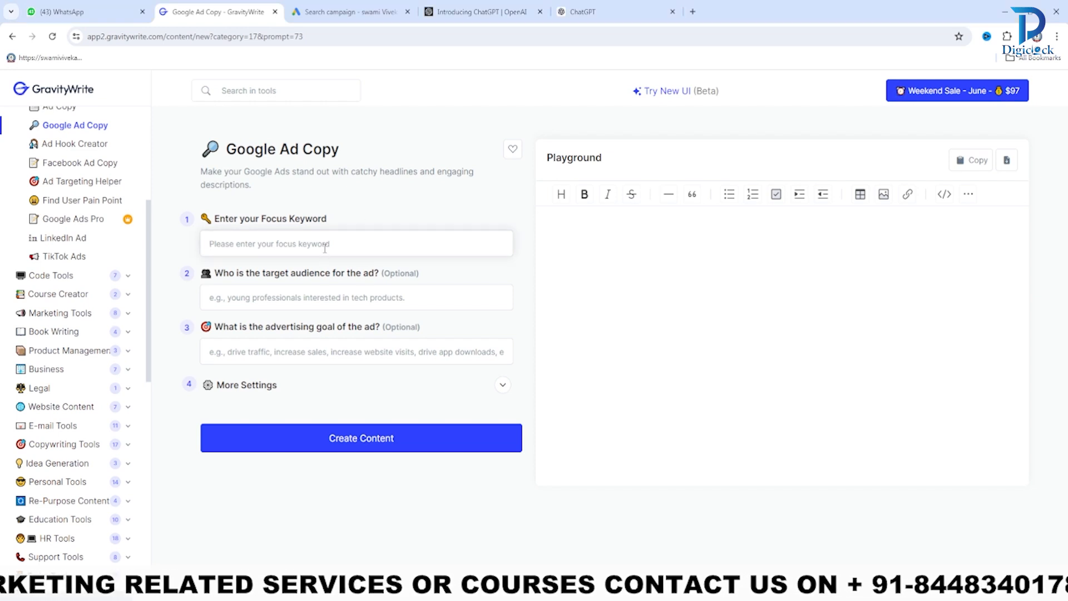
type("2bhk appartment in delhi")
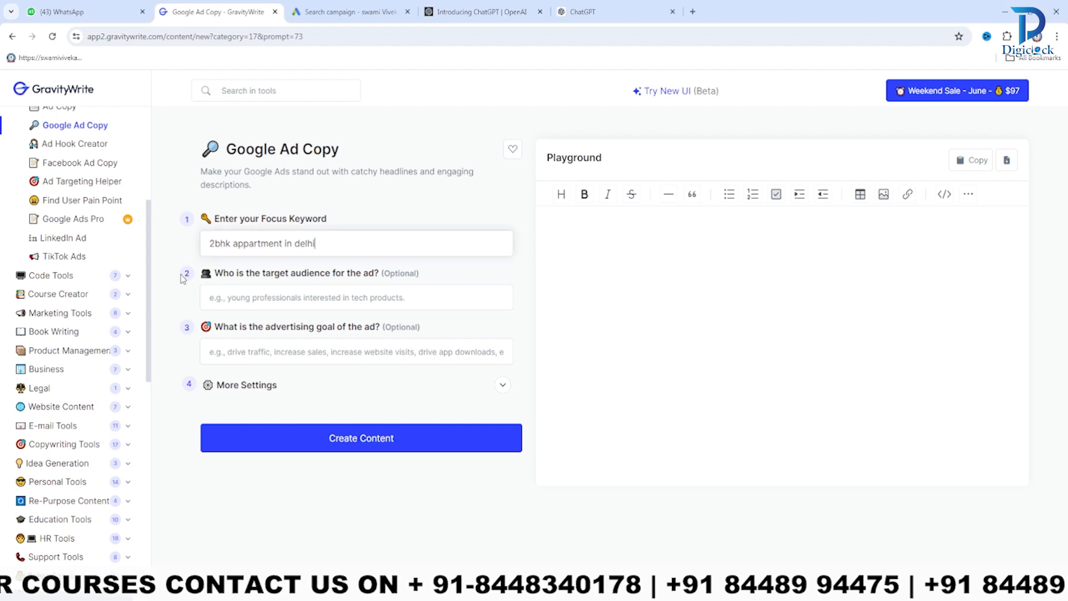
left_click(251, 300)
key("ctrl+v")
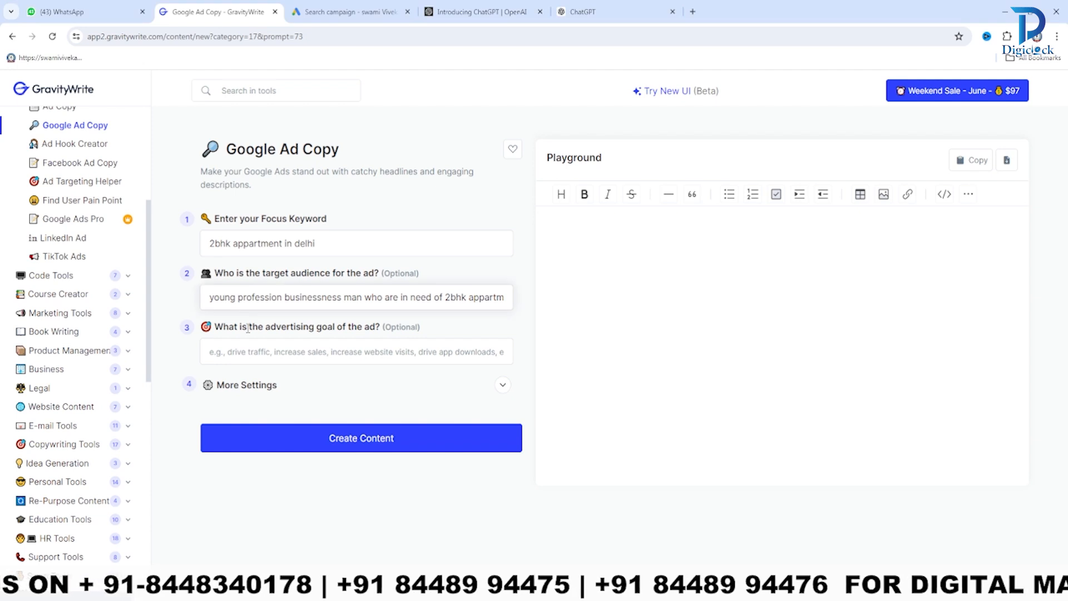
Set the advertising goal to "trive more leads to my business using website to lead form" and generate the ad content.
left_click(295, 355)
type("trive more leads to my business using website to lead form")
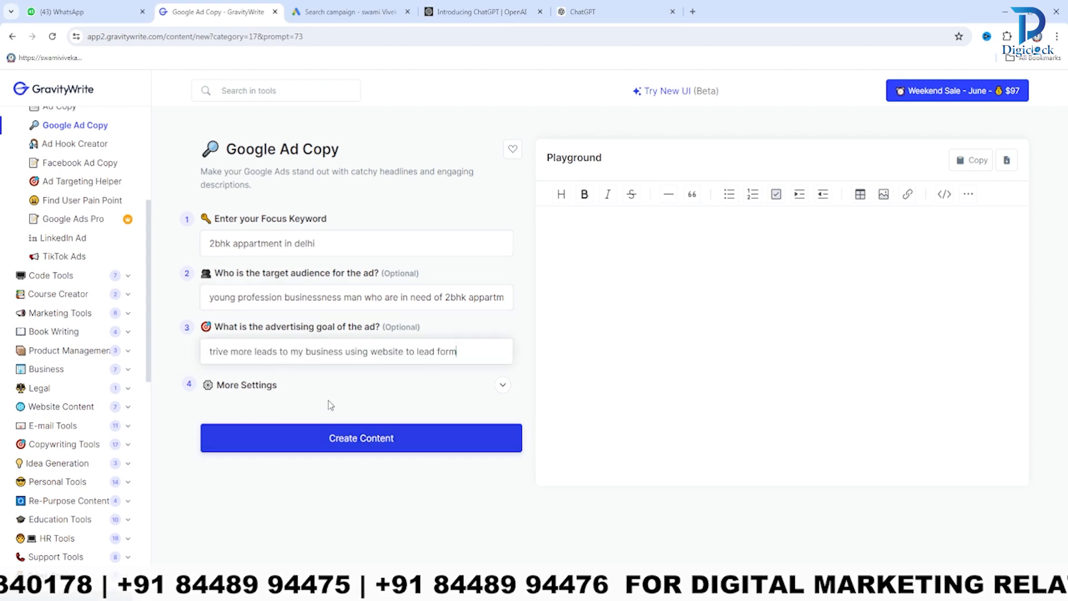
left_click(374, 445)
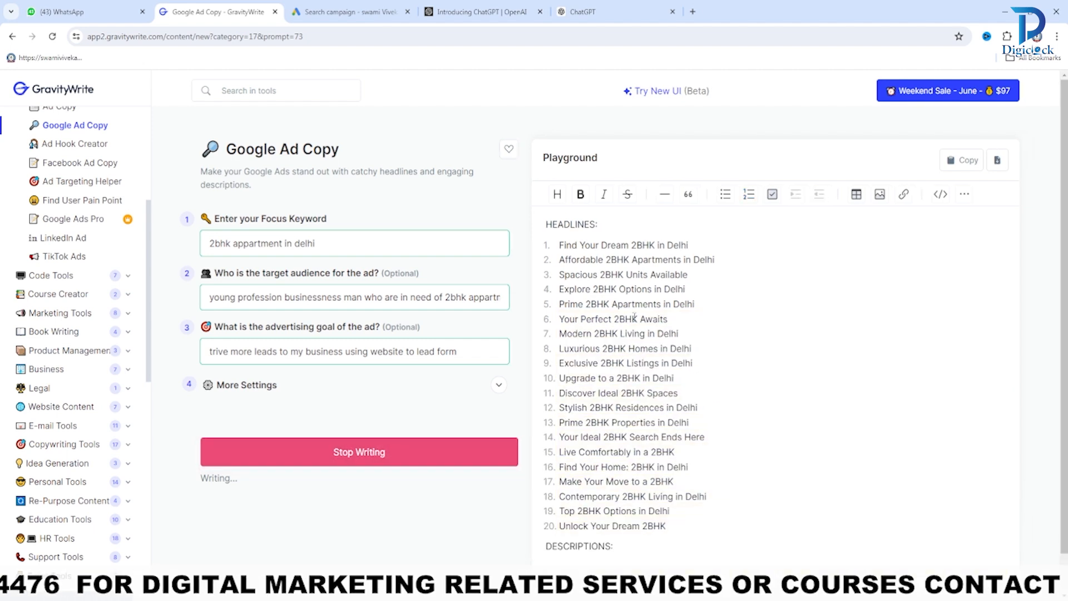
Examine the generated lists of ad headlines and descriptions.
scroll(601, 320, "down", 1)
scroll(600, 319, "up", 1)
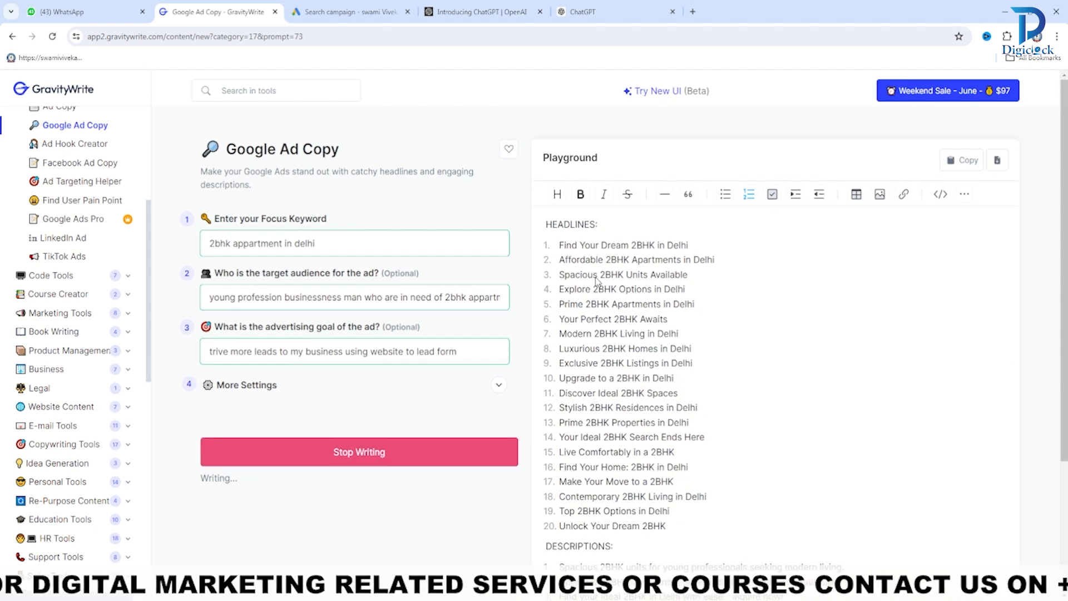
scroll(598, 333, "down", 2)
scroll(641, 320, "down", 4)
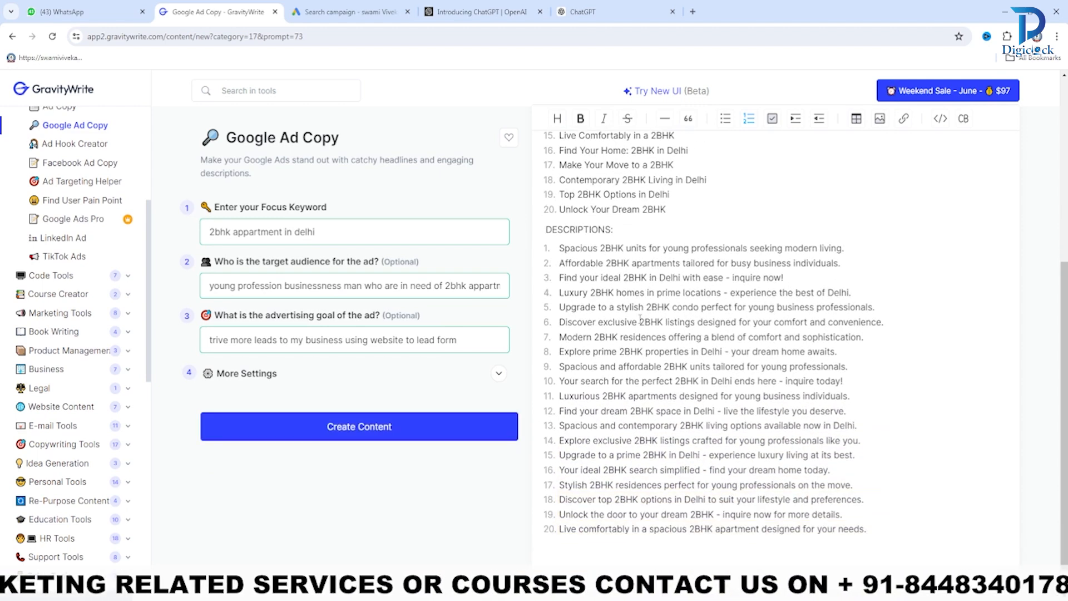
scroll(641, 320, "down", 1)
scroll(582, 225, "up", 7)
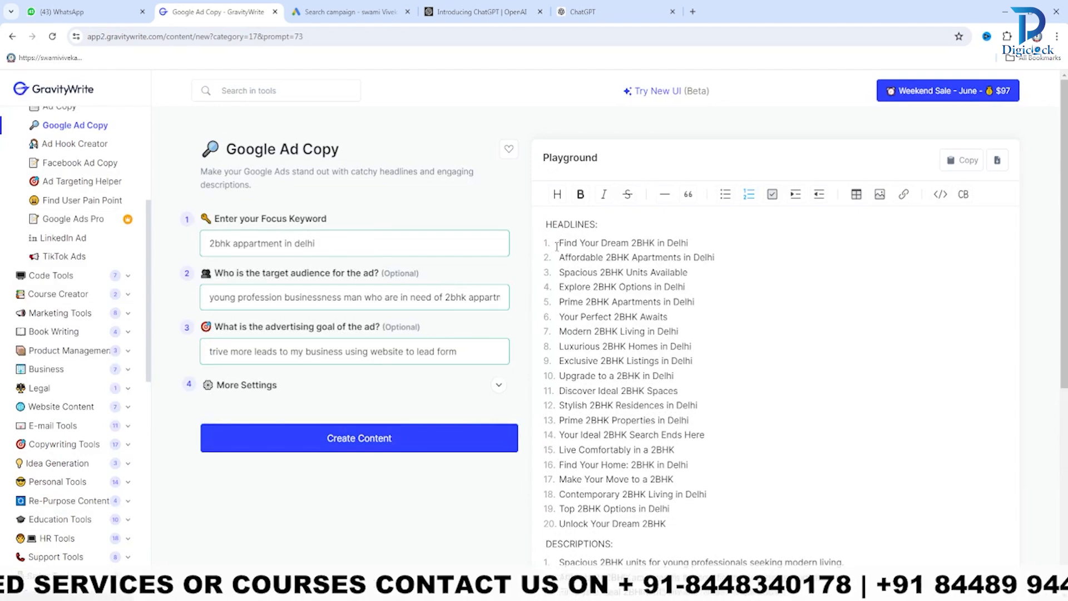
Copy the generated headline "Find Your Dream 2BHK in Delhi" and replace the first ad headline in Google Ads with it.
left_click_drag(557, 244, 710, 247)
key("ctrl+c")
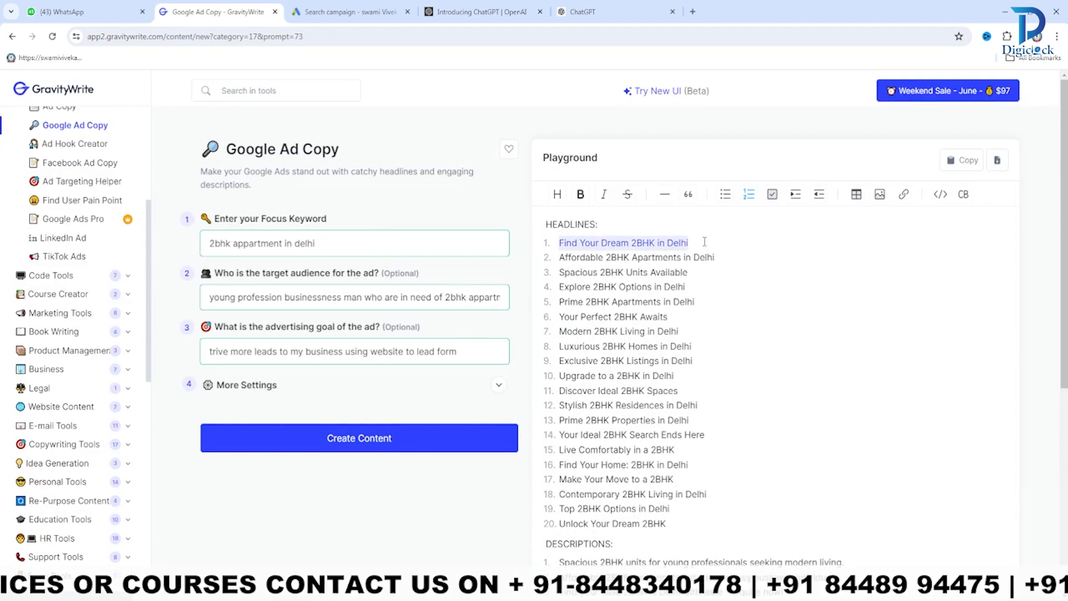
left_click(345, 12)
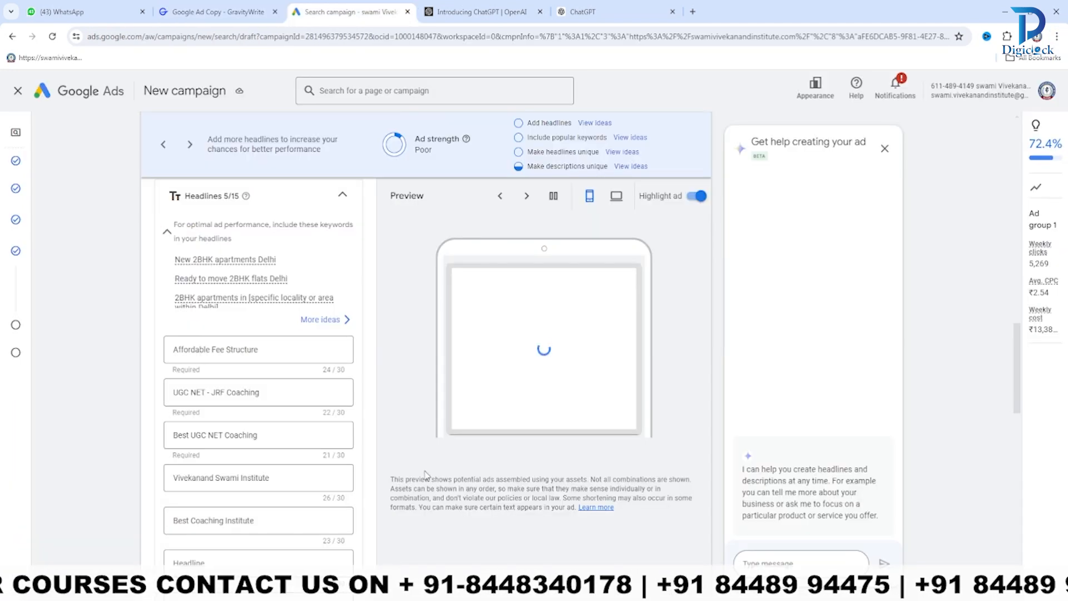
scroll(270, 389, "down", 1)
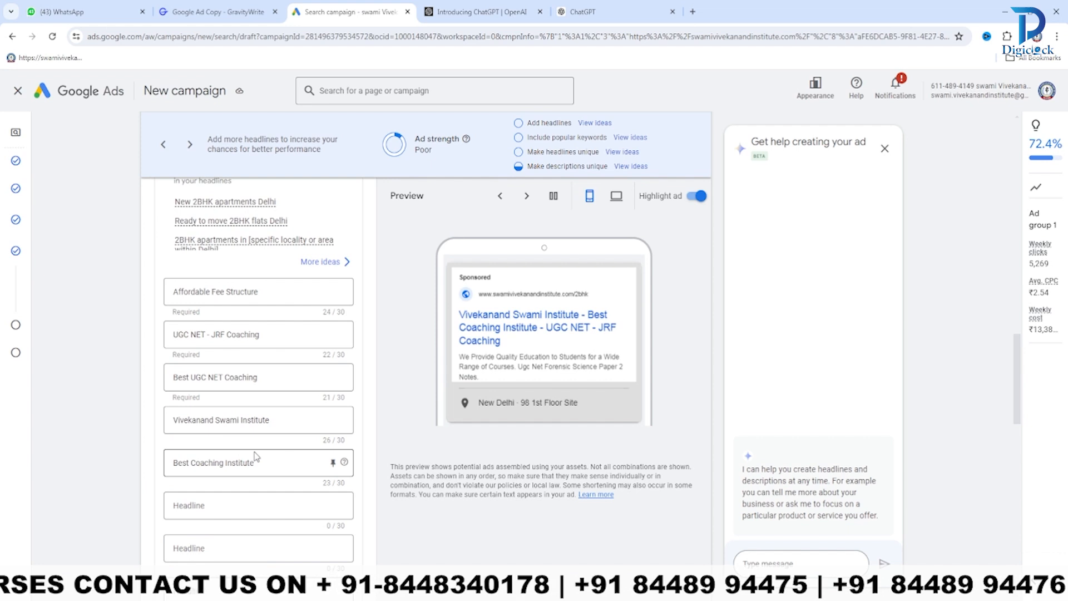
left_click(272, 291)
key("ctrl+a")
key("ctrl+v")
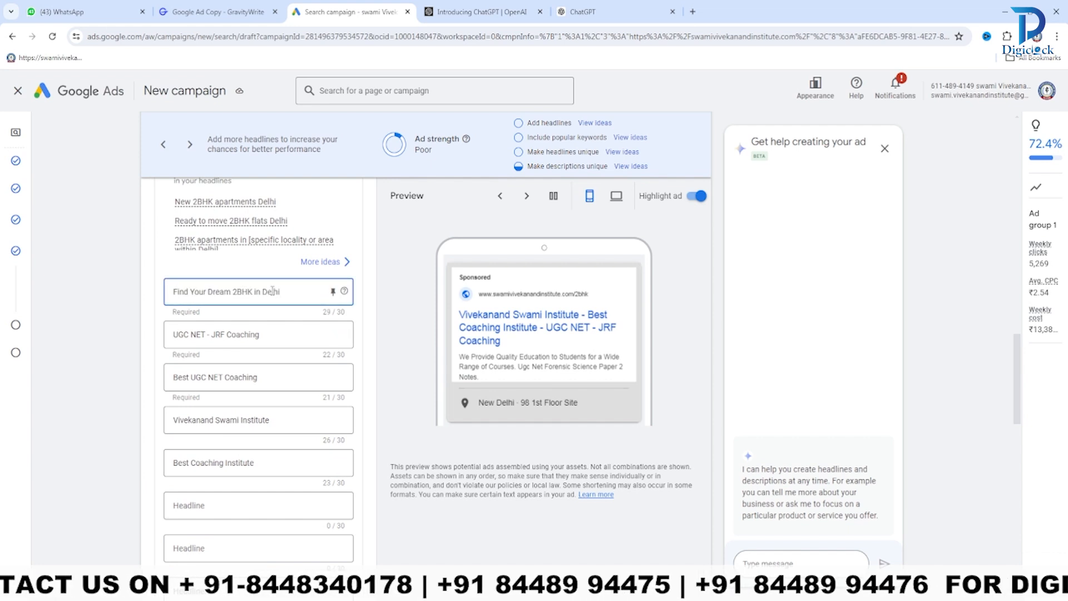
Try the generated headline "Affordable 2BHK Apartments in Delhi" from GravityWrite as the second ad headline in Google Ads.
key("alt+Tab")
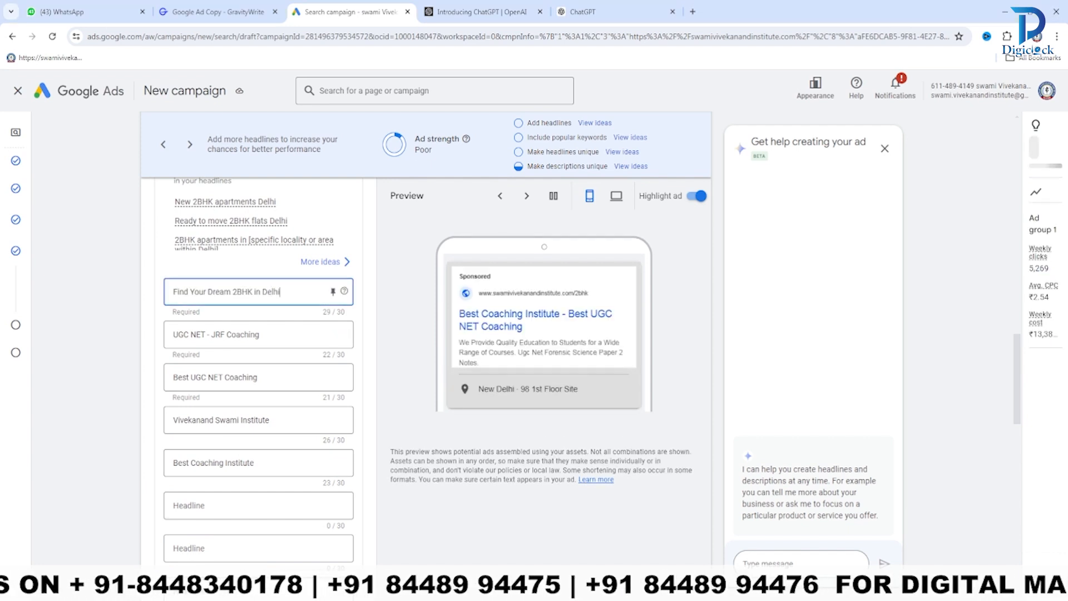
left_click(476, 11)
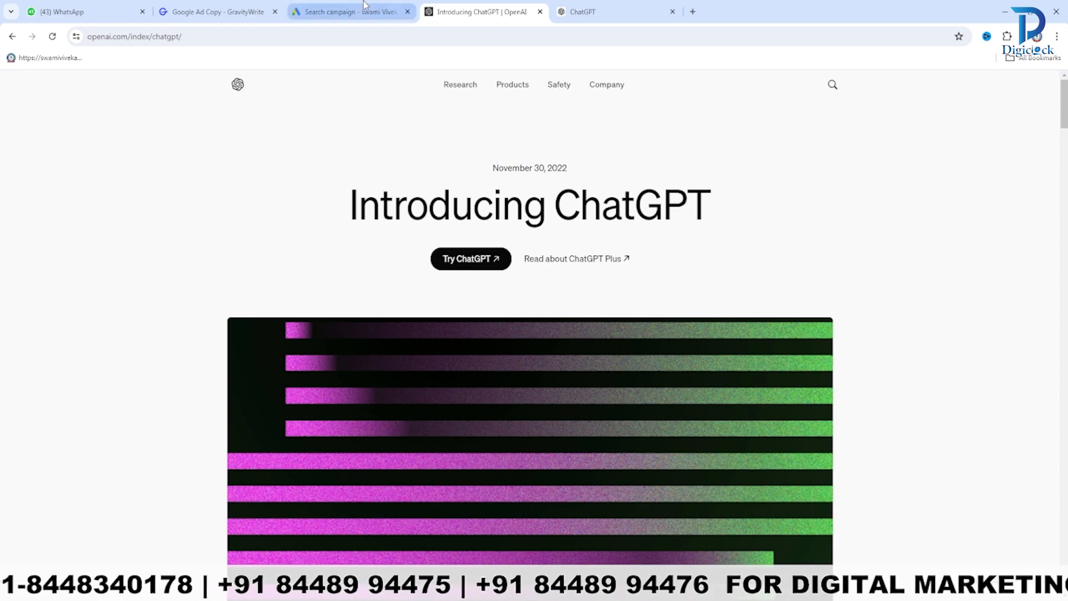
left_click(352, 17)
left_click(220, 12)
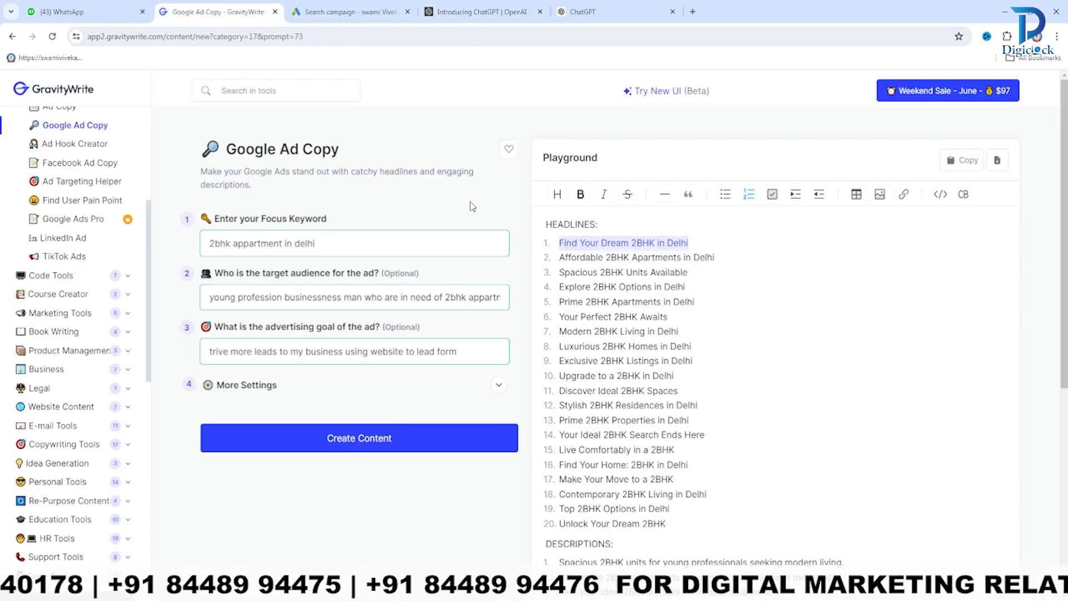
triple_click(615, 258)
key("ctrl+c")
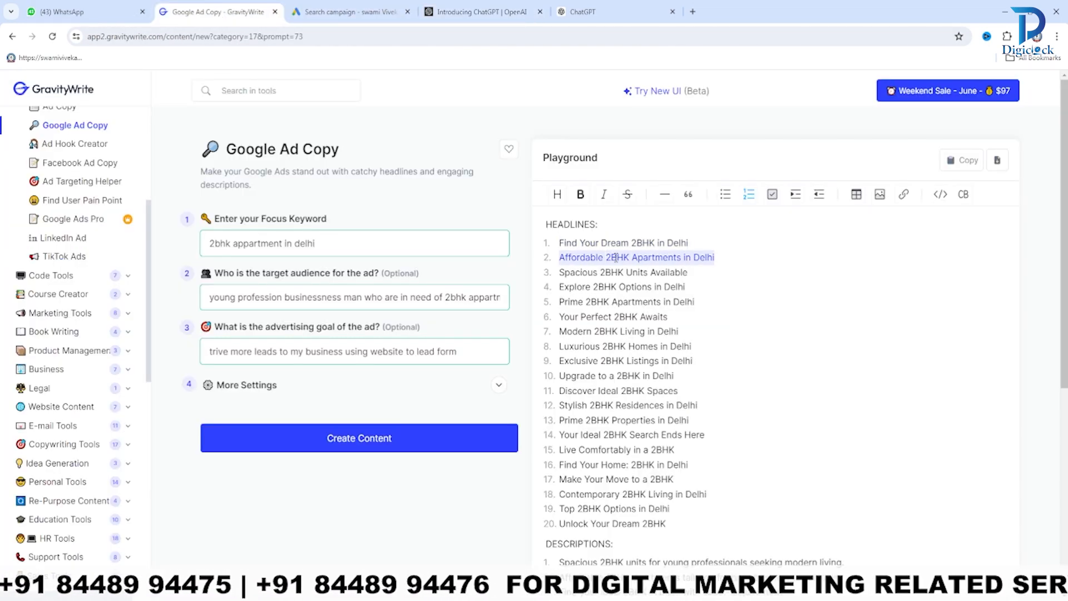
left_click(345, 12)
double_click(243, 334)
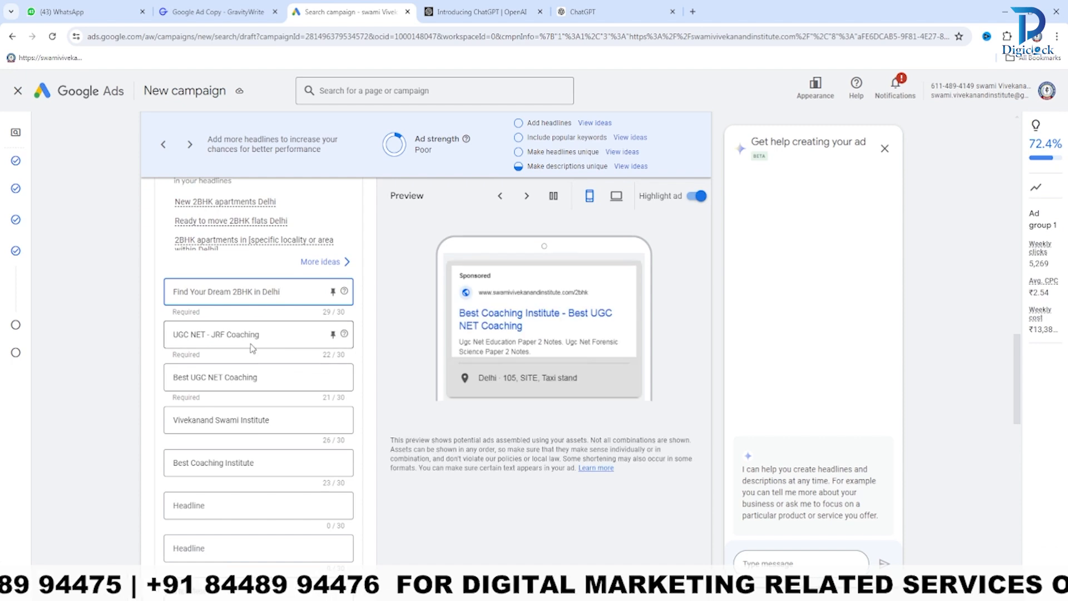
key("ctrl+a")
key("ctrl+v")
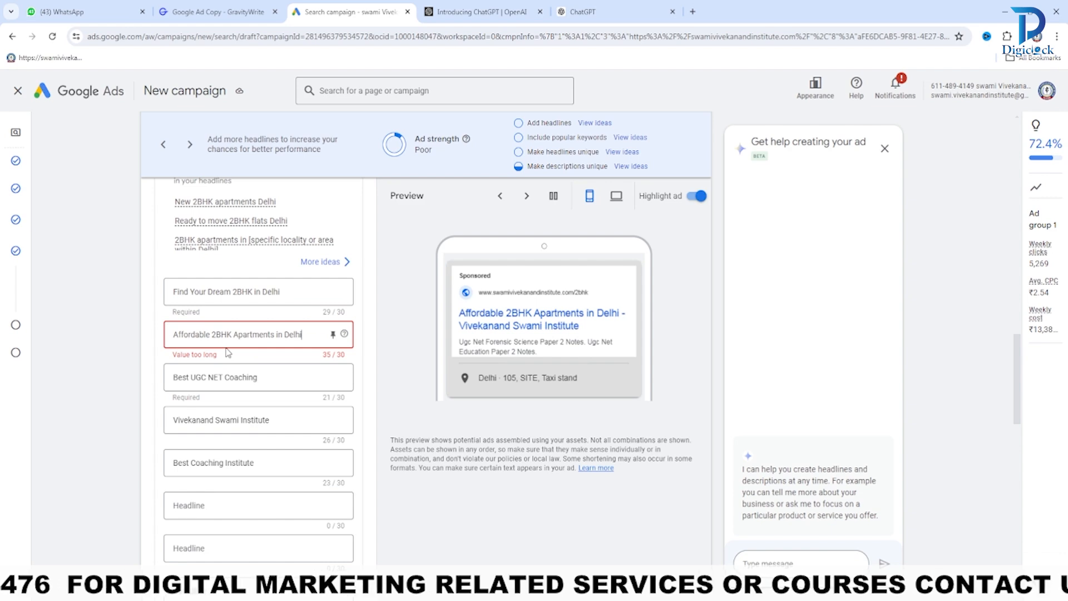
Copy the GravityWrite headline "Spacious 2BHK Units Available" and replace the second ad headline in Google Ads with it.
left_click(217, 12)
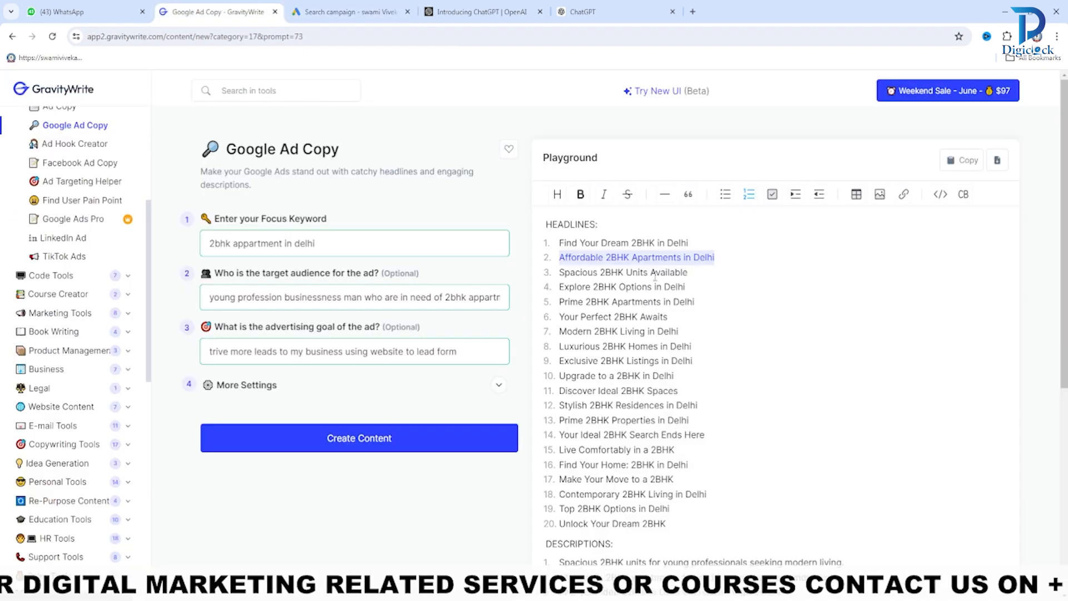
left_click_drag(691, 271, 557, 277)
key("ctrl+c")
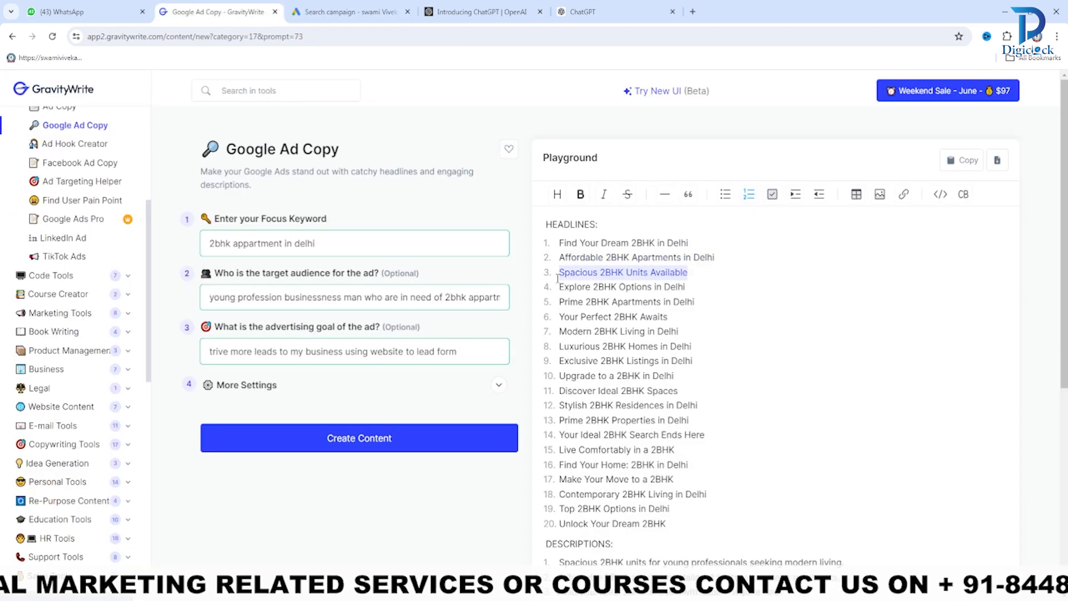
left_click(354, 12)
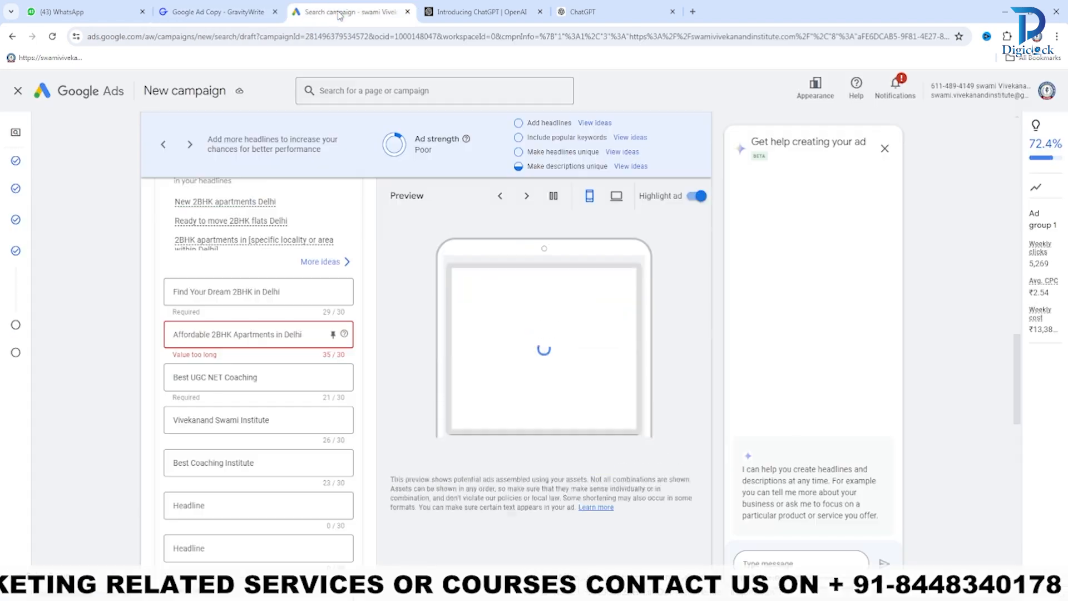
triple_click(302, 336)
key("ctrl+v")
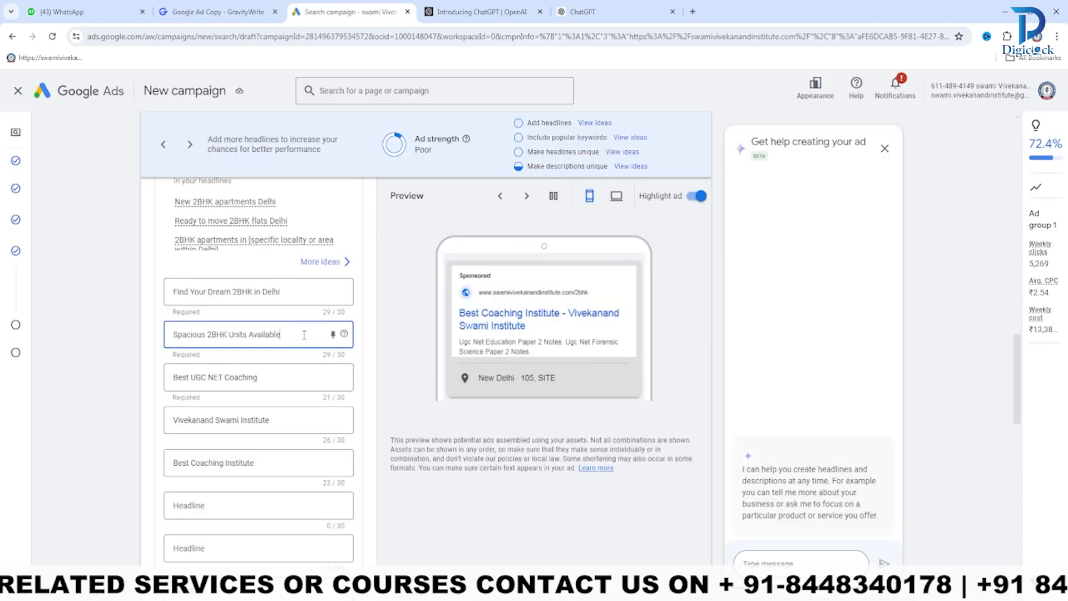
Copy the GravityWrite headline "Explore 2BHK Options in Delhi" and replace the third ad headline in Google Ads with it.
left_click(195, 18)
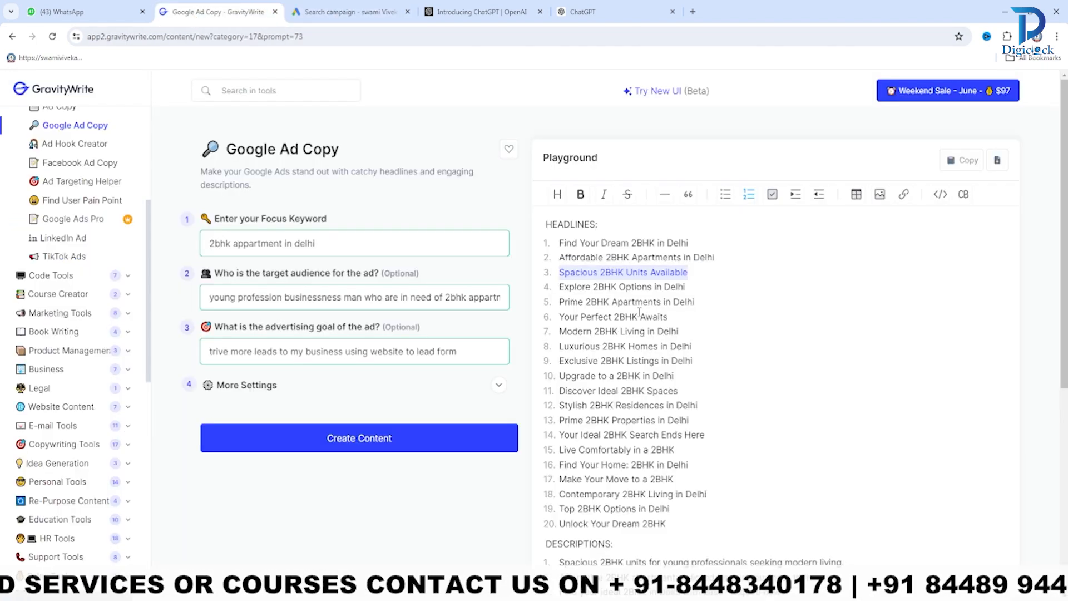
double_click(634, 286)
triple_click(632, 287)
key("ctrl+c")
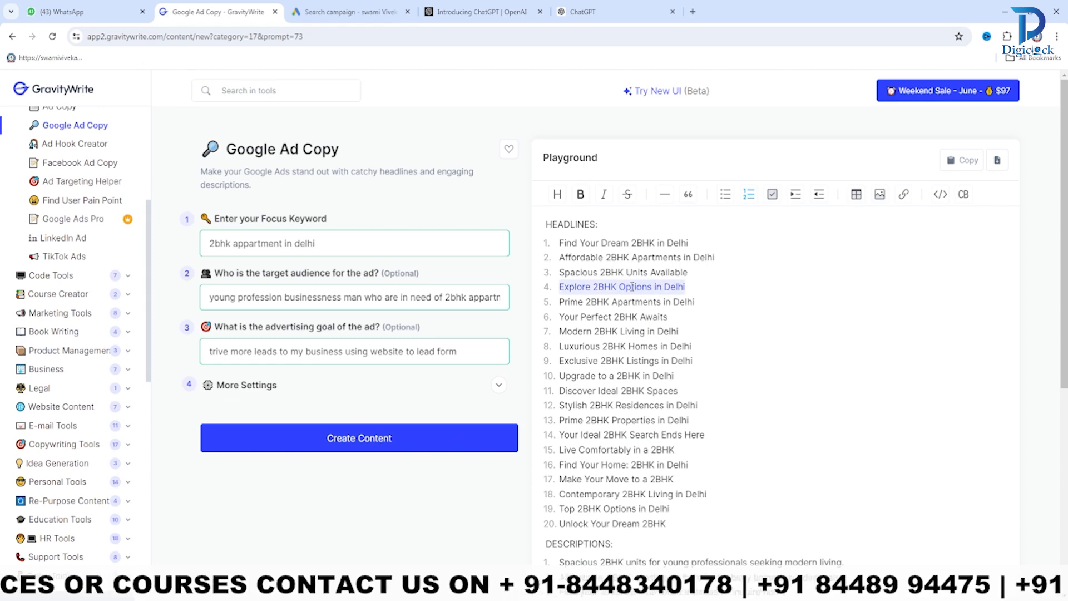
left_click(345, 17)
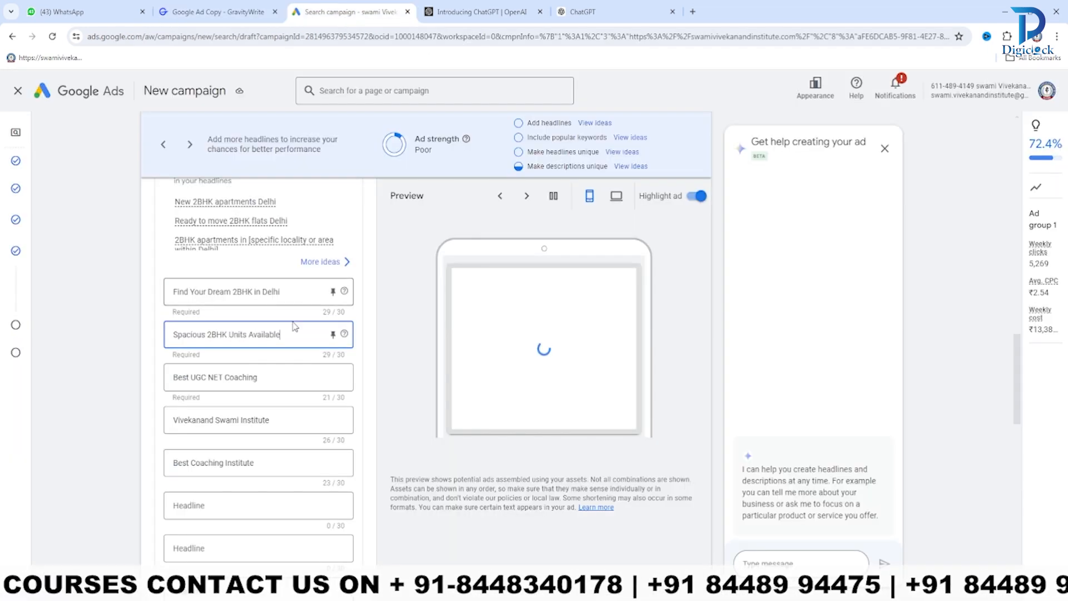
left_click(267, 377)
key("ctrl+a")
key("ctrl+v")
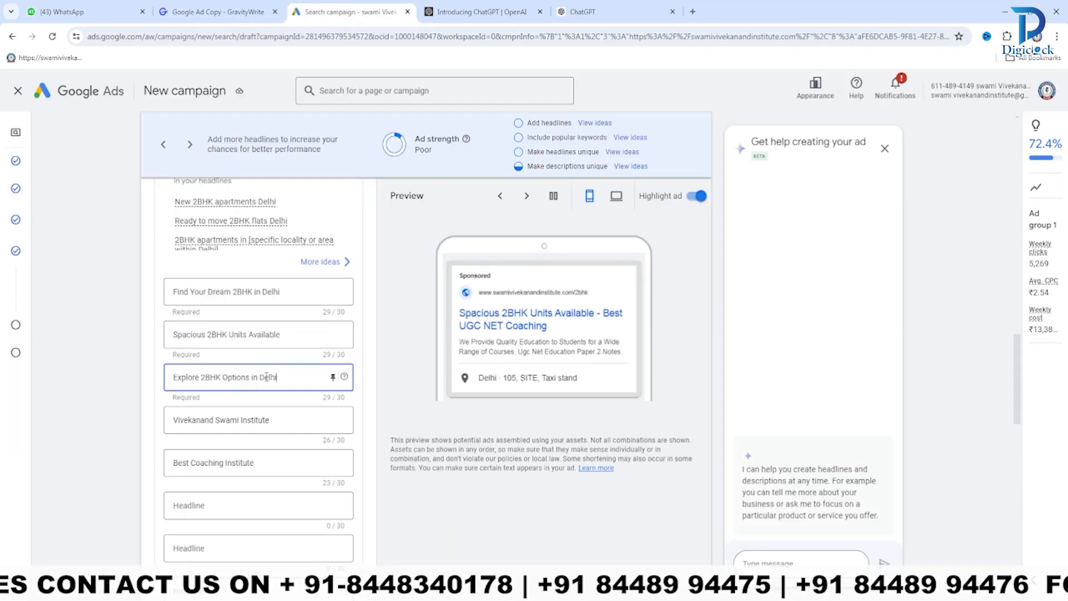
Copy the GravityWrite headline "Luxurious 2BHK Homes in Delhi" into the first empty headline of the Google Ads ad.
left_click(238, 17)
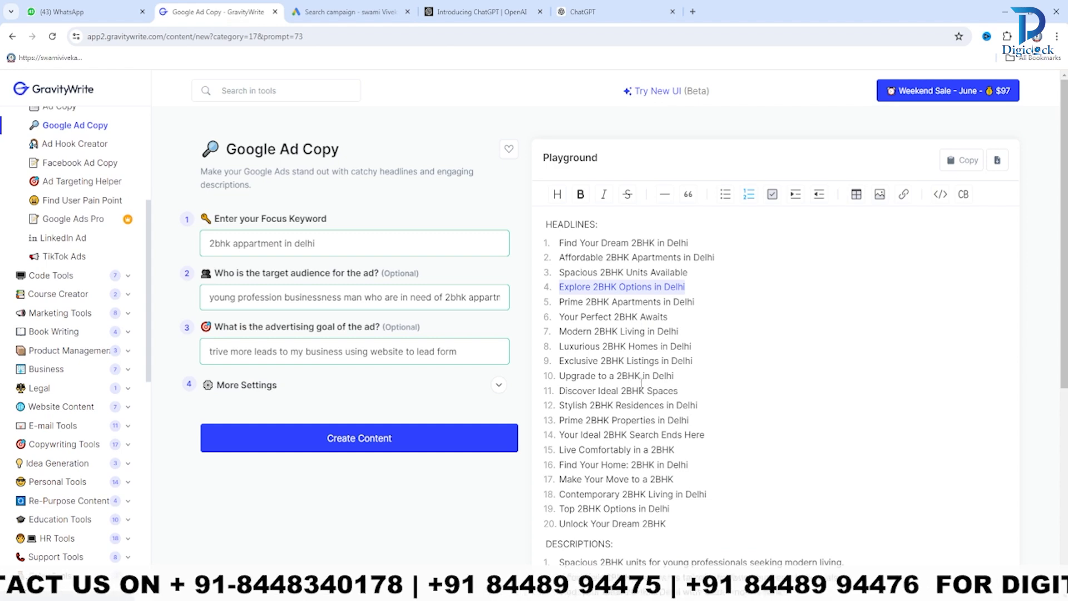
triple_click(616, 343)
key("ctrl+c")
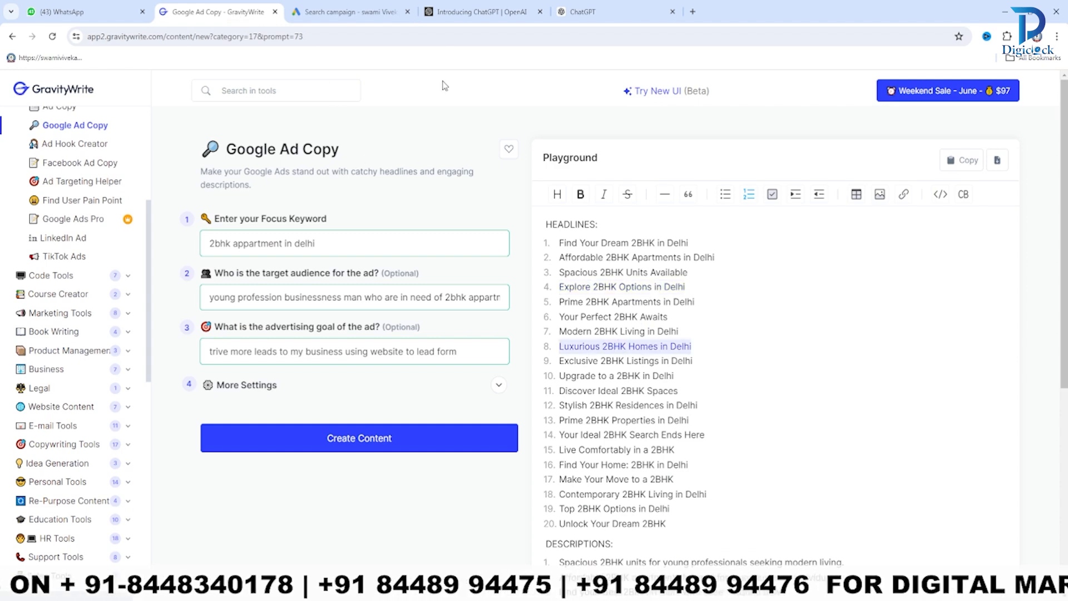
left_click(339, 17)
left_click(234, 505)
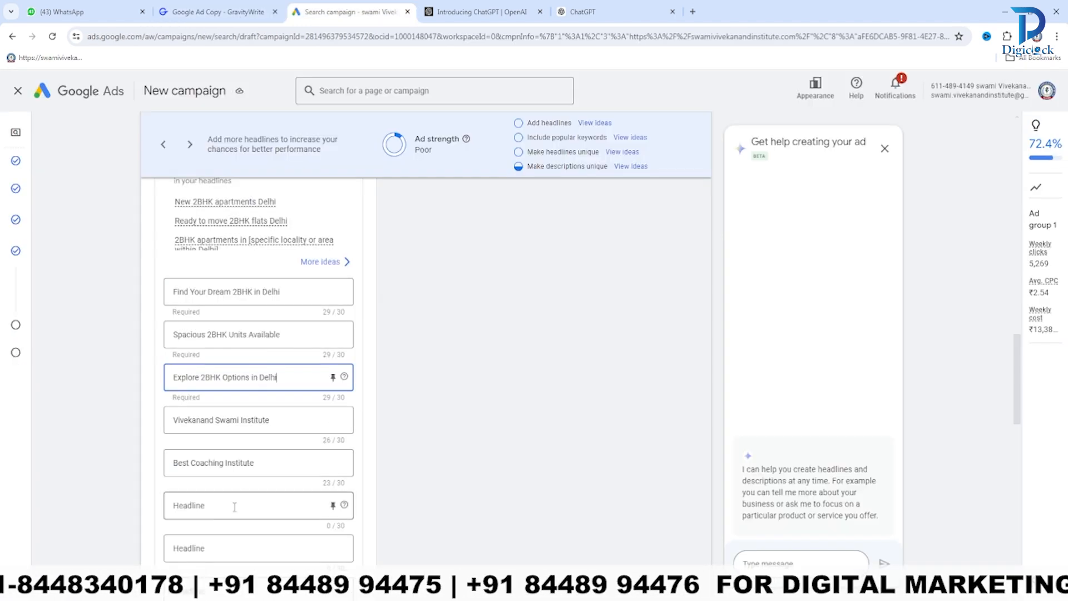
key("ctrl+v")
Copy the GravityWrite description "Spacious 2BHK units for young professionals seeking modern living." into the empty fourth description in Google Ads.
left_click(217, 12)
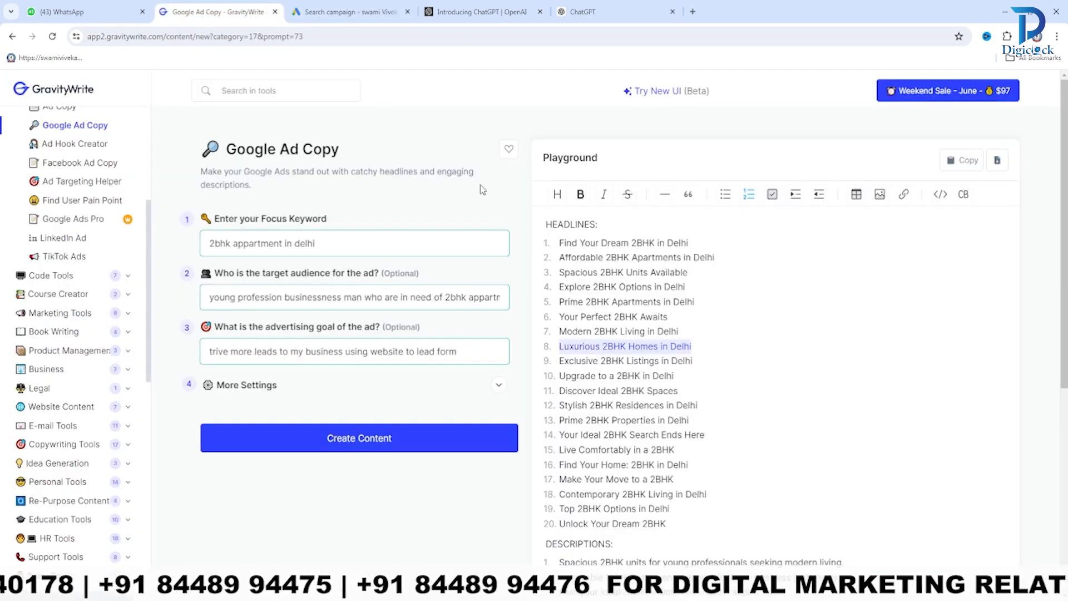
scroll(728, 486, "down", 5)
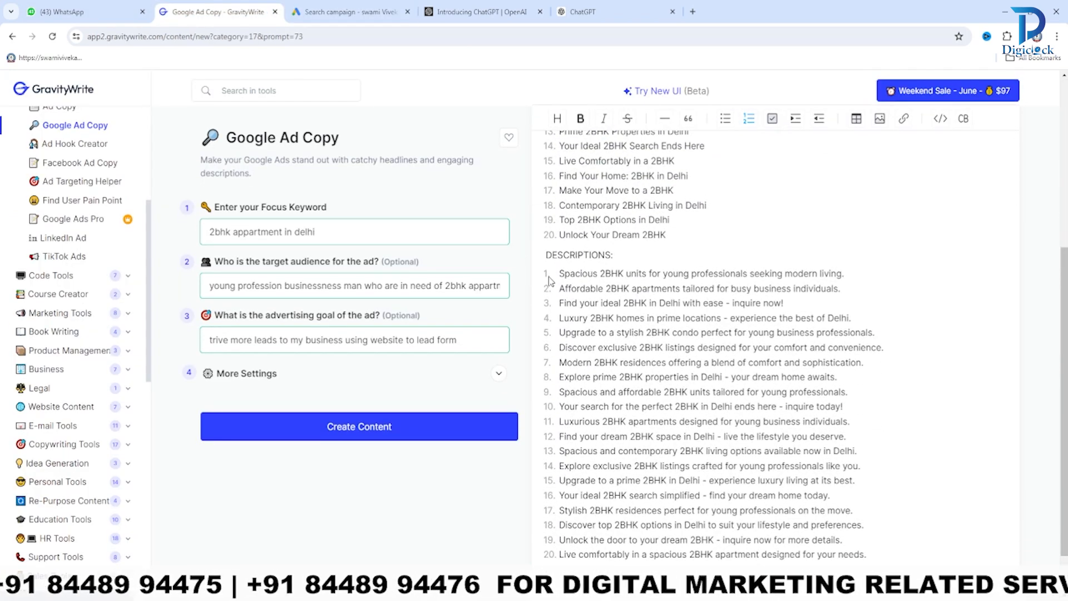
left_click_drag(562, 274, 847, 276)
key("ctrl+c")
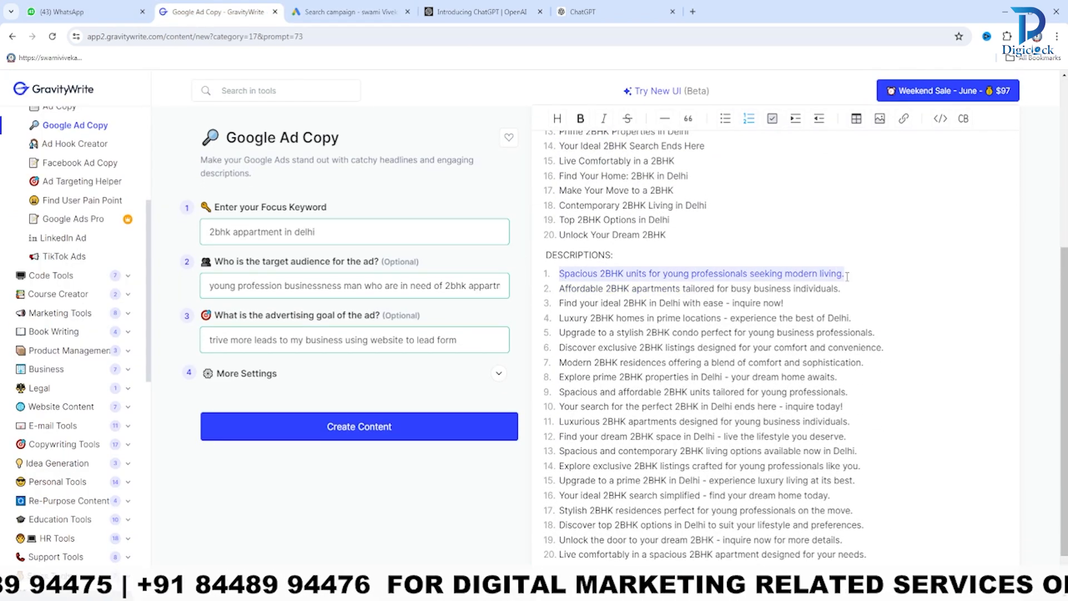
left_click(345, 12)
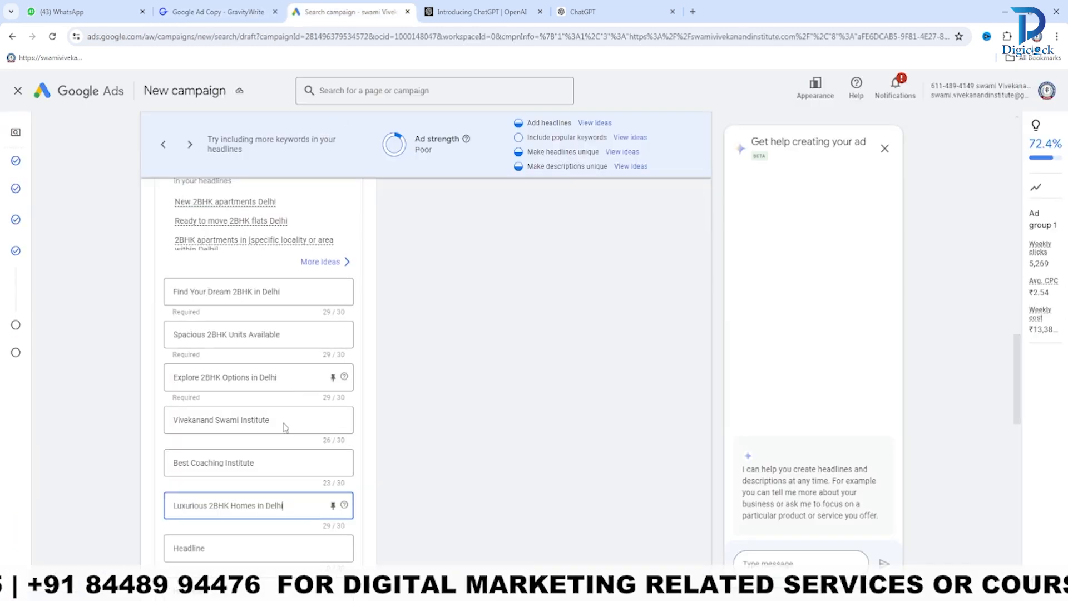
scroll(211, 525, "down", 6)
left_click(226, 489)
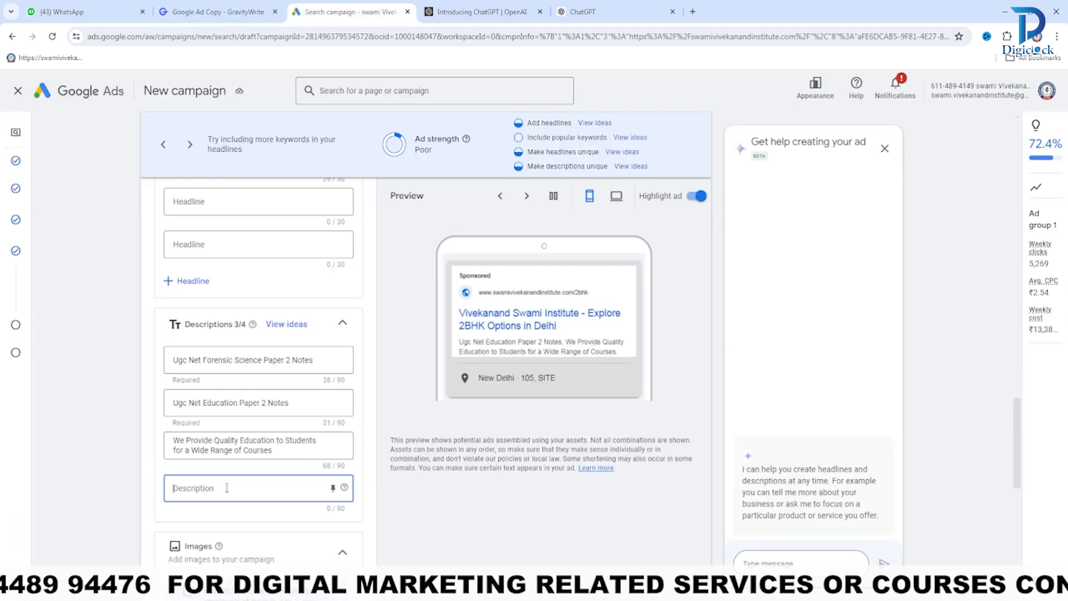
key("ctrl+v")
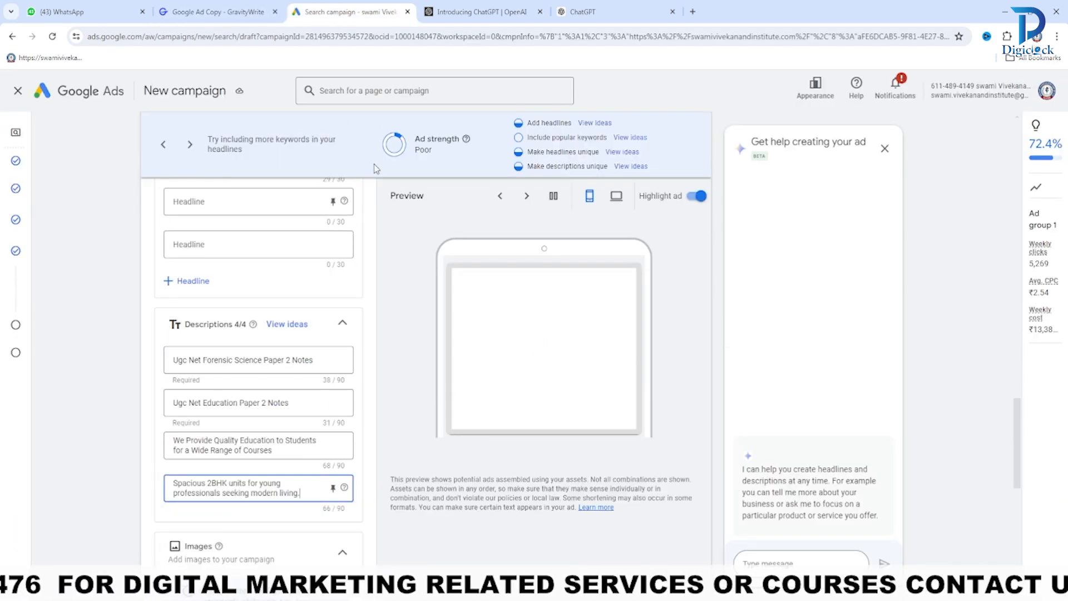
Select the GravityWrite description "Find your ideal 2BHK in Delhi with ease - inquire now!" and return to Google Ads.
left_click(227, 11)
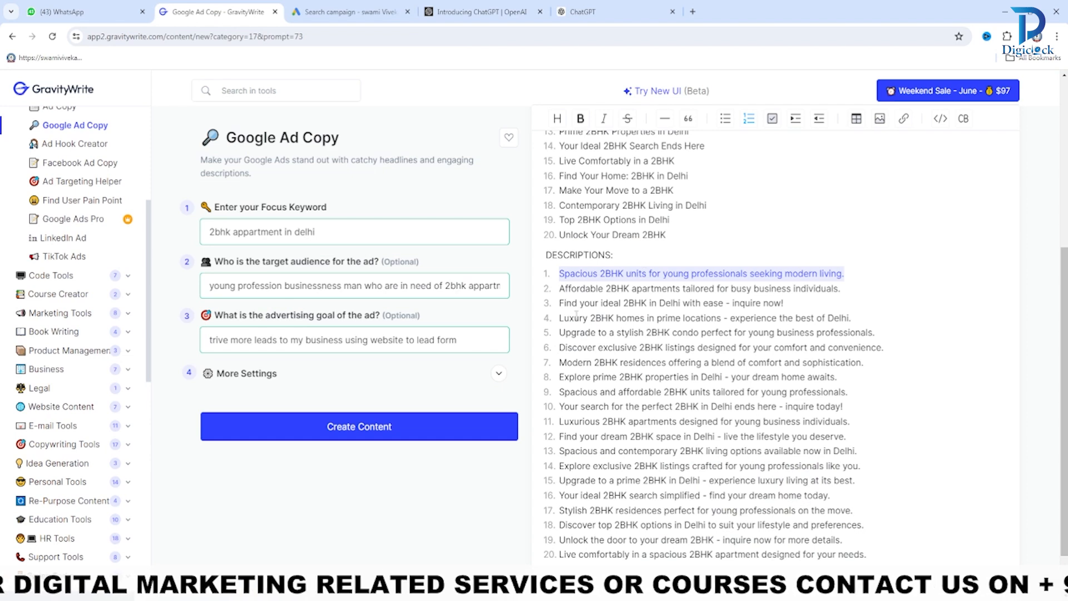
left_click(560, 317)
left_click_drag(559, 302, 786, 300)
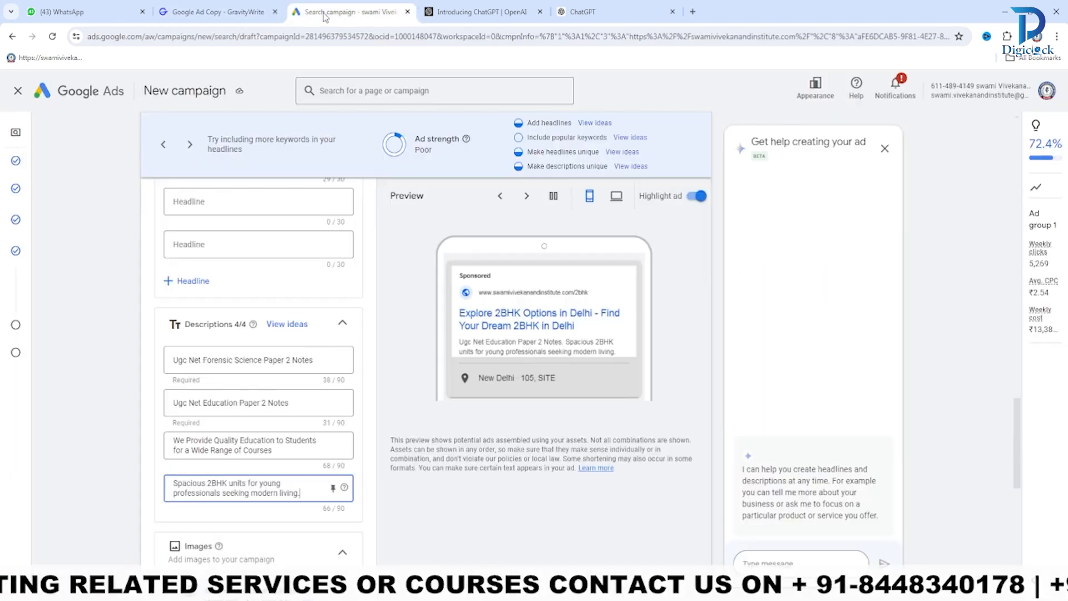
left_click(326, 13)
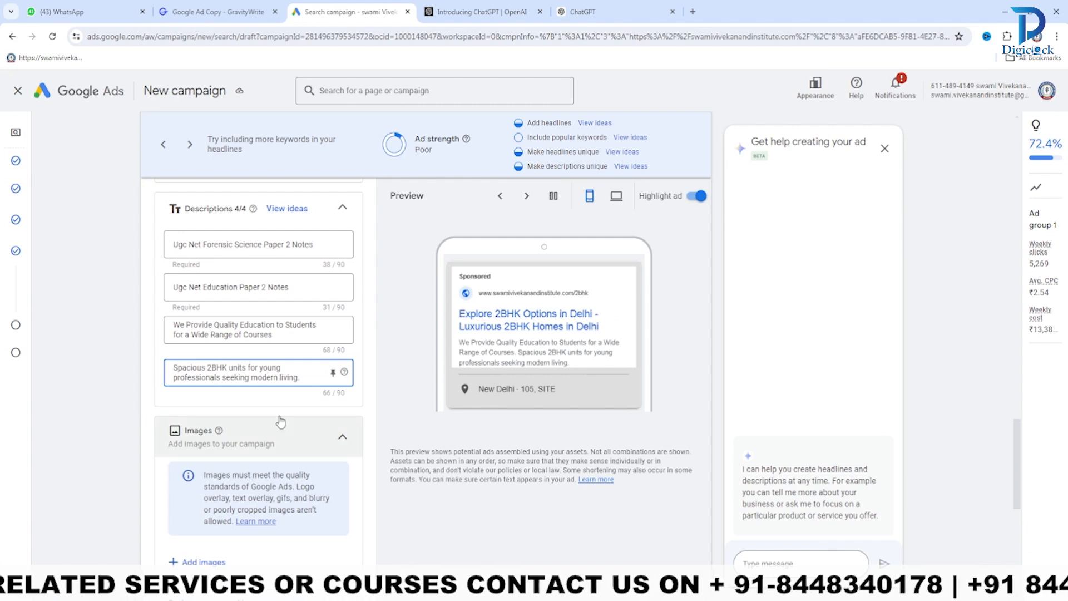
Fill the next empty headlines with the suggested "UGC NET - JRF Coaching", "Online classes available" and "Affordable Fee Structure".
scroll(286, 394, "up", 1)
scroll(264, 398, "up", 4)
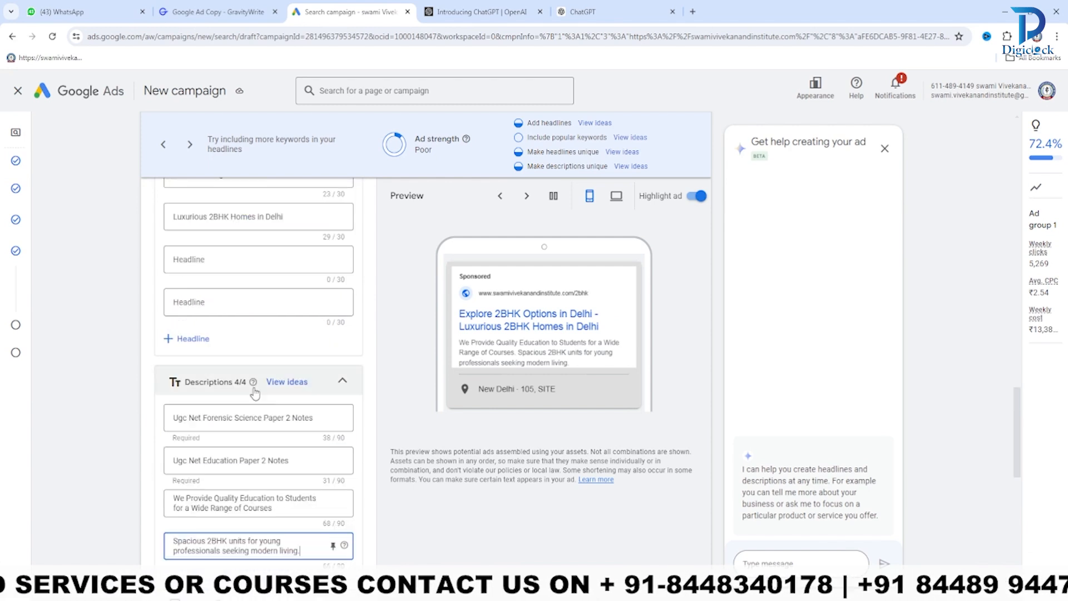
scroll(204, 325, "up", 2)
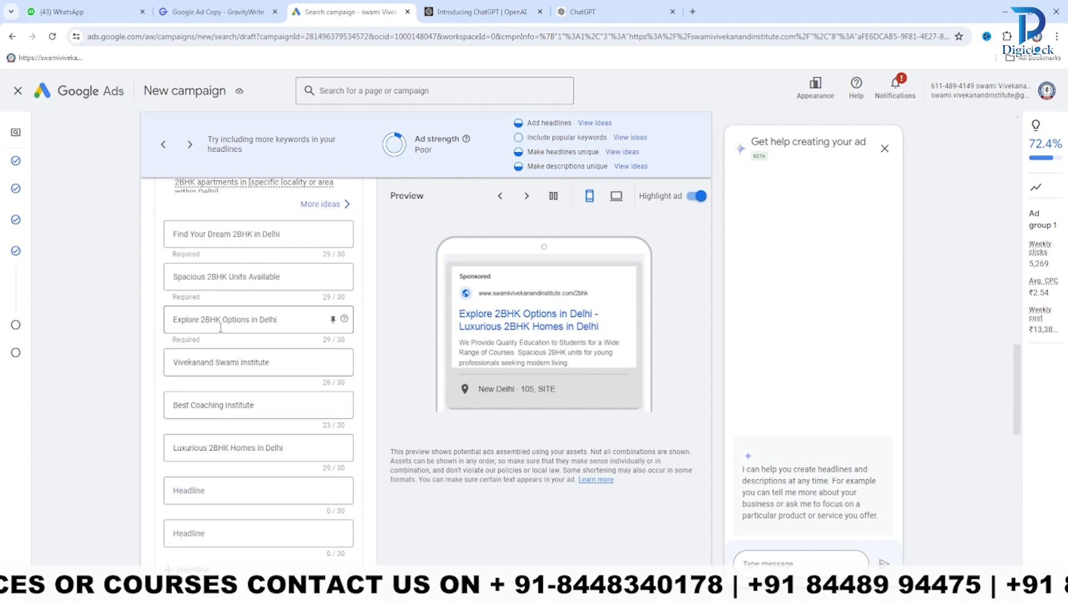
scroll(223, 345, "down", 2)
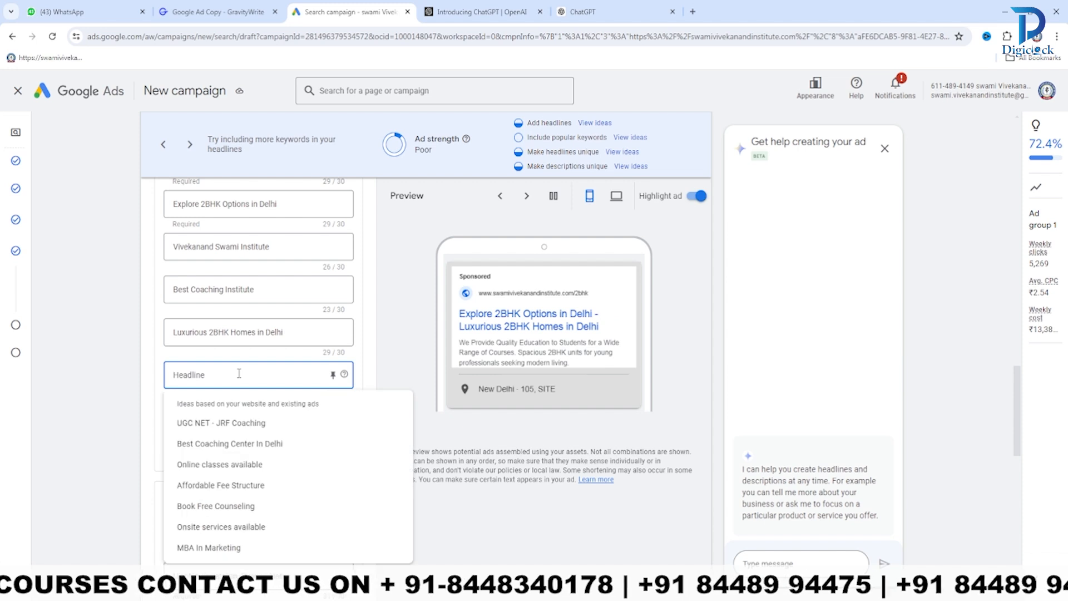
left_click(240, 424)
left_click(232, 414)
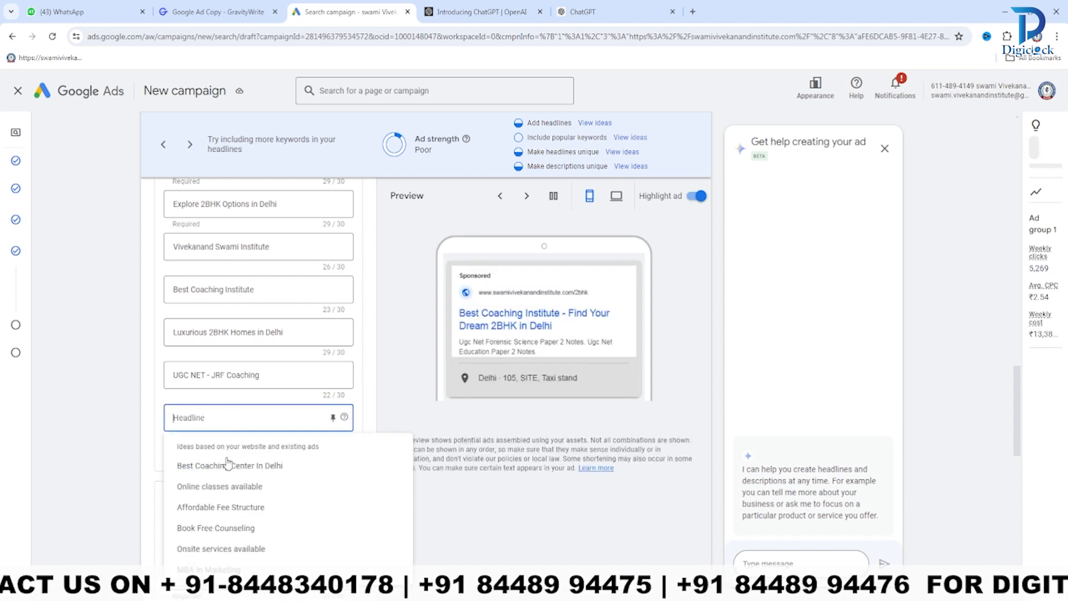
left_click(225, 485)
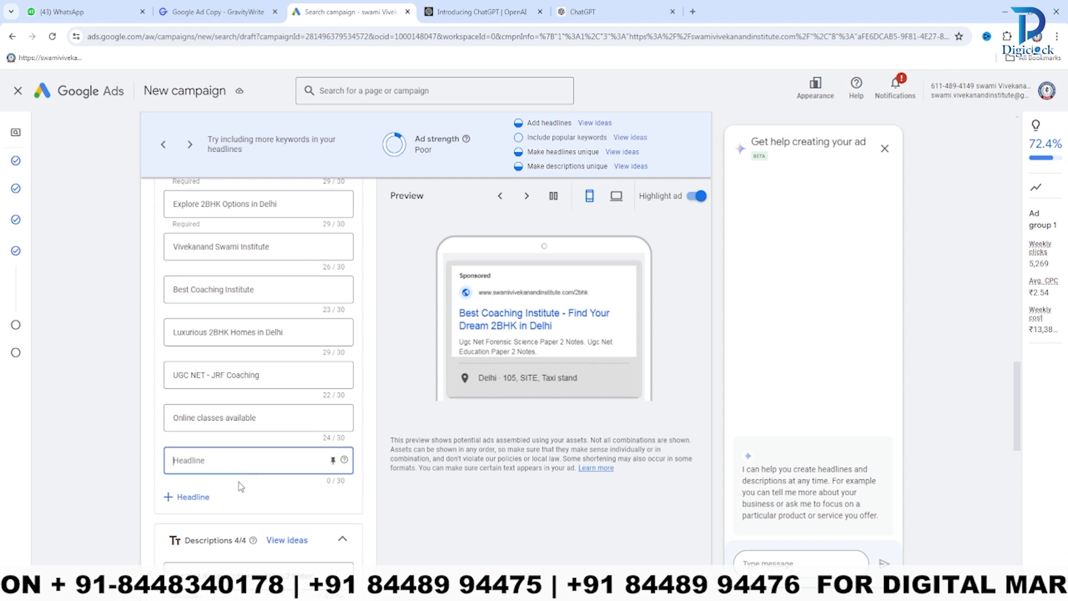
left_click(223, 528)
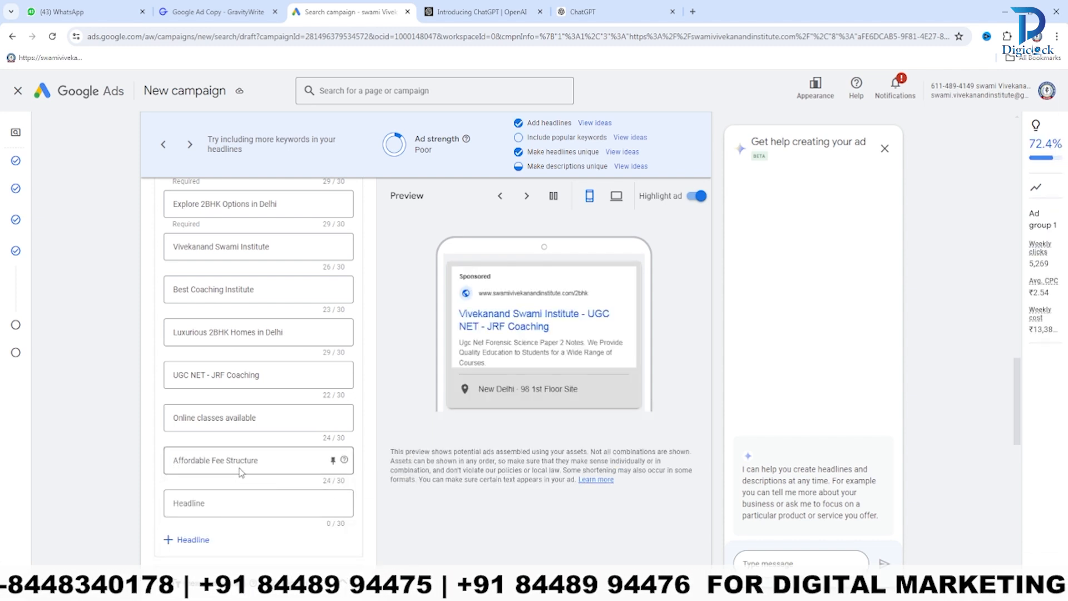
Fill the next three empty headlines with the suggested "Onsite services available", "Best Coaching Center In Delhi" and "Book Free Counseling".
scroll(228, 500, "down", 2)
left_click(220, 387)
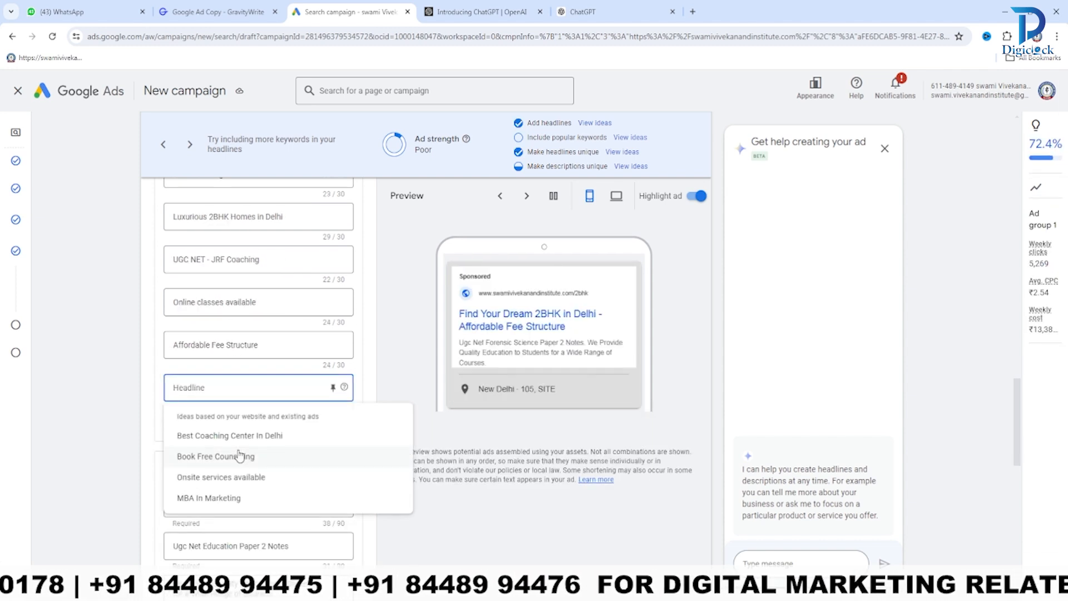
left_click(238, 488)
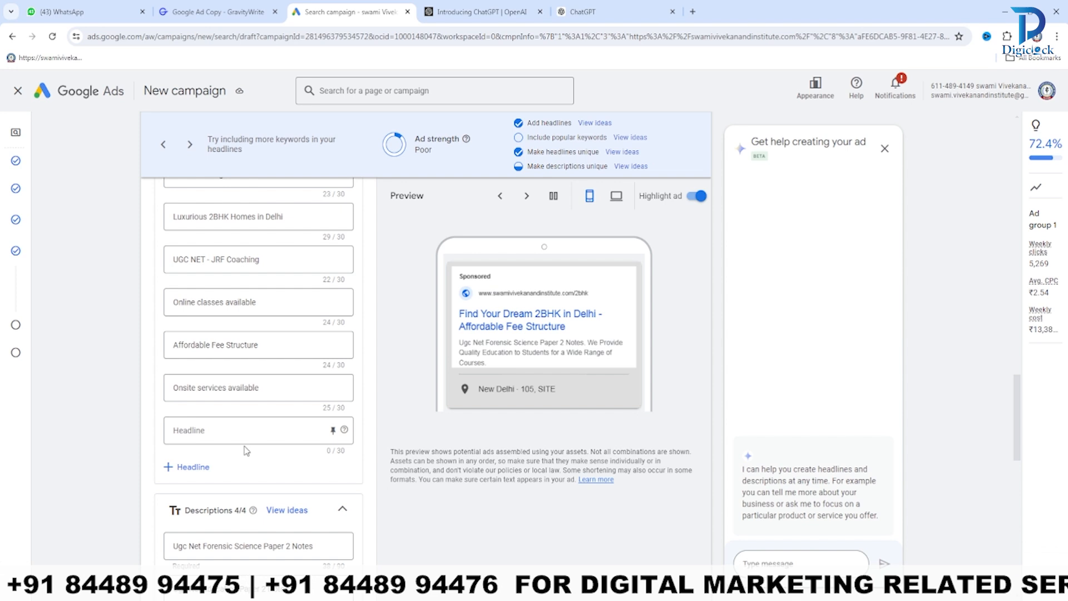
scroll(239, 367, "down", 1)
left_click(238, 372)
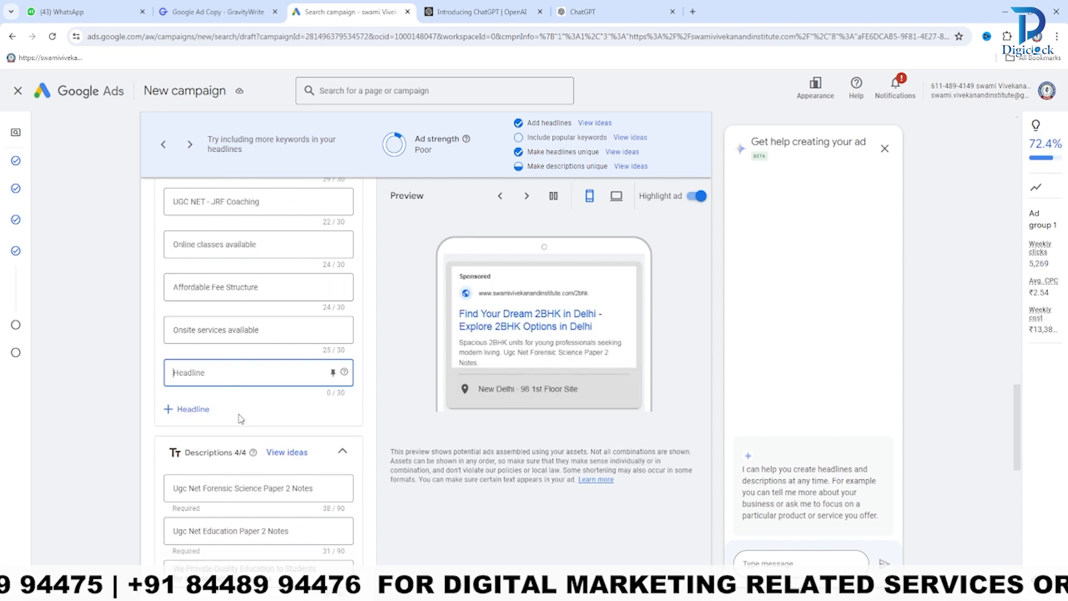
left_click(241, 428)
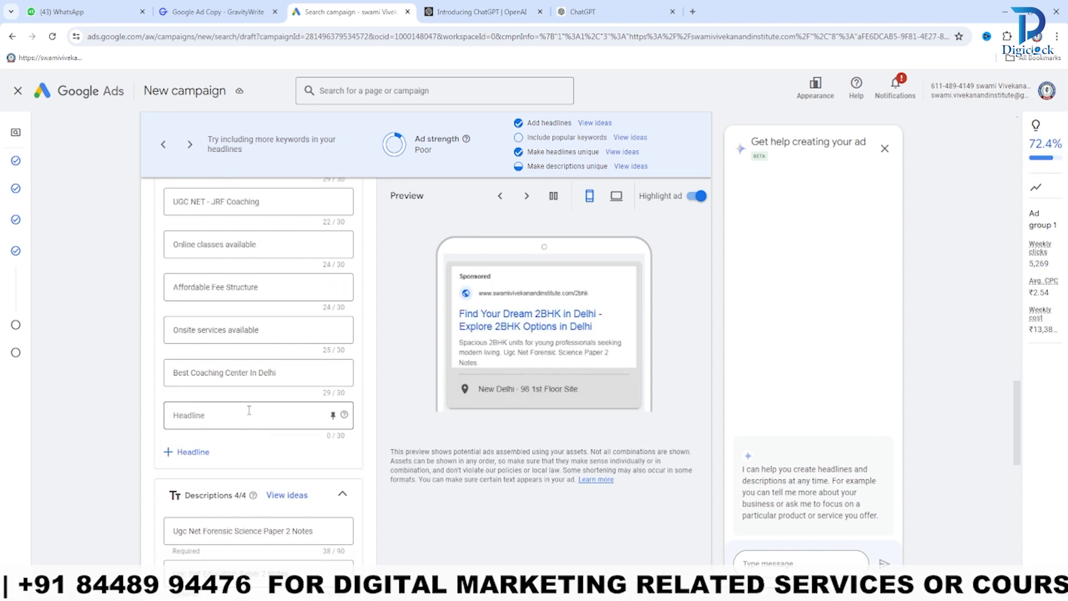
scroll(248, 411, "down", 1)
left_click(247, 358)
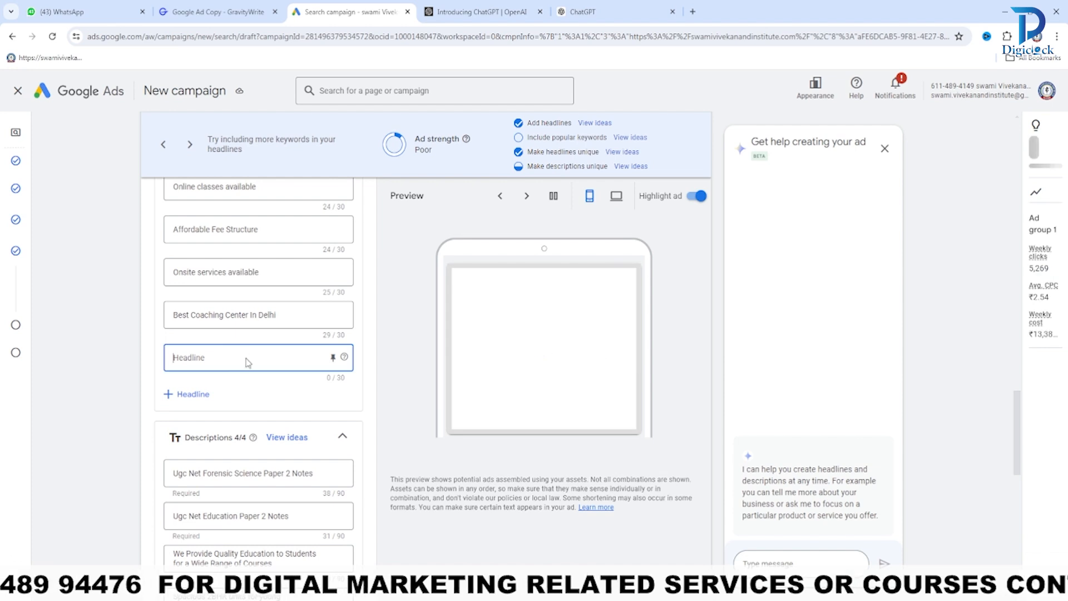
left_click(229, 406)
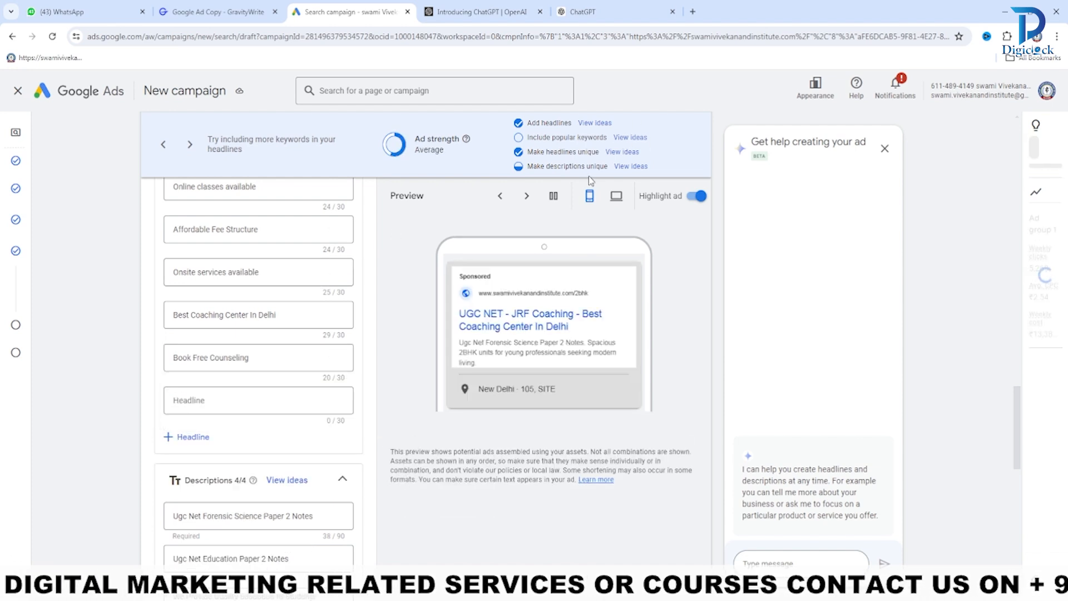
Review the popular keyword ideas and suggested phrases for the headlines, and close the ideas without adding any.
left_click(633, 143)
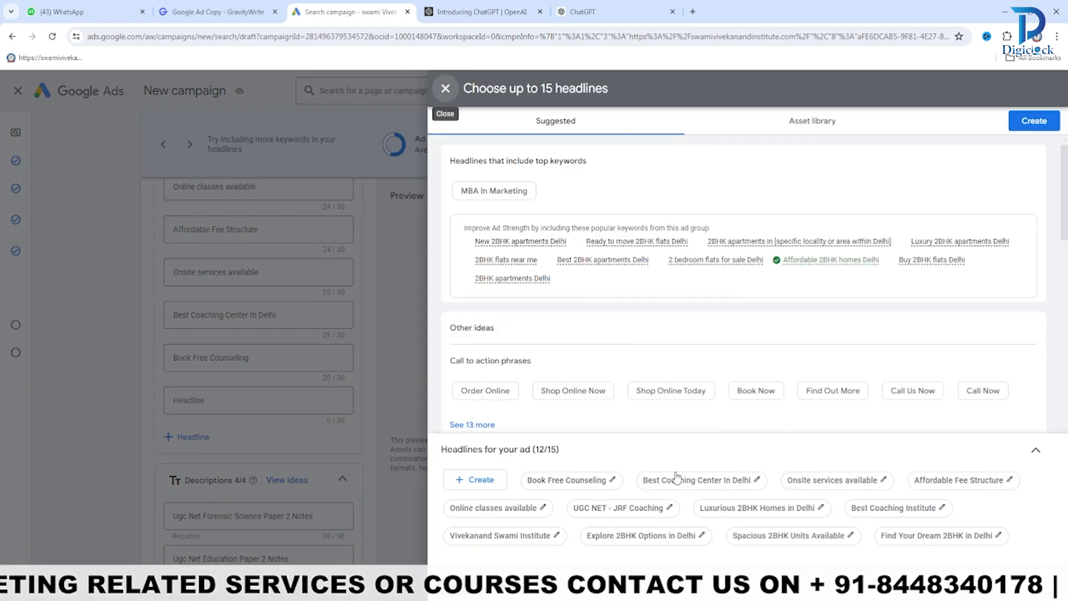
mouse_move(627, 248)
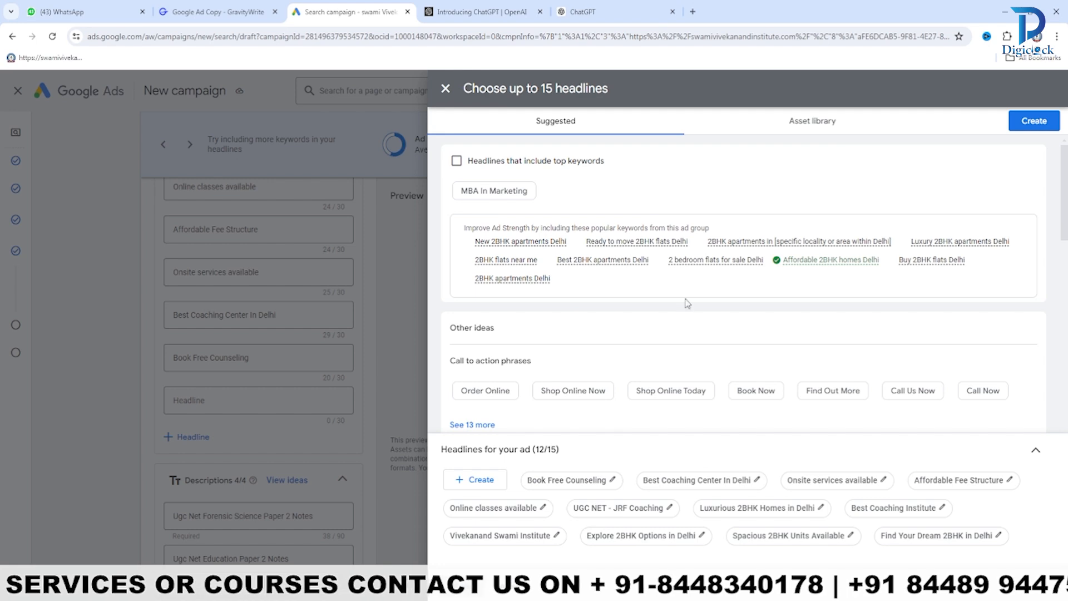
scroll(688, 304, "down", 8)
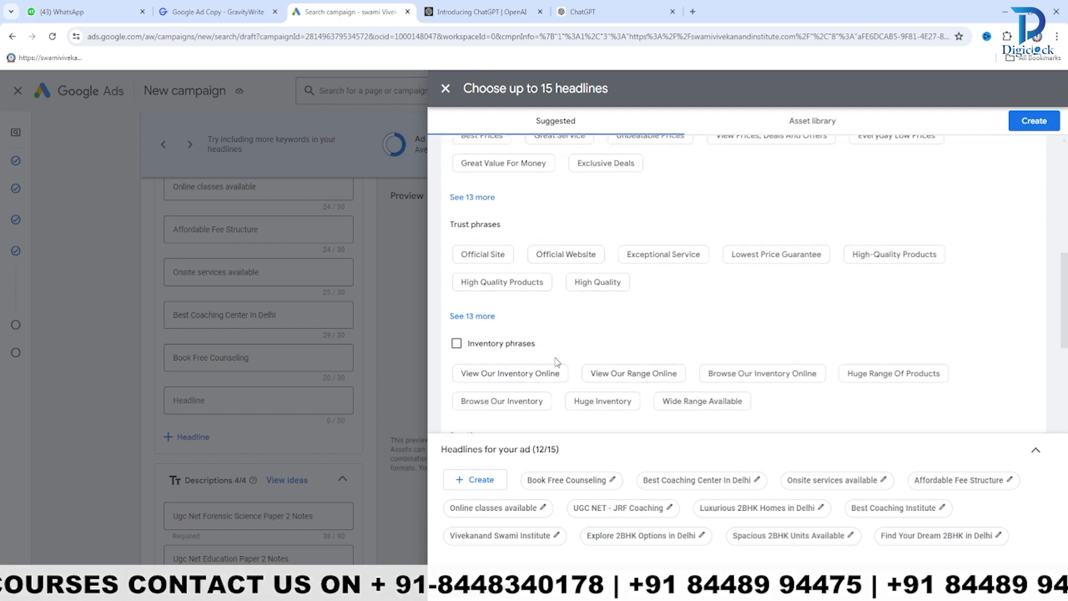
scroll(905, 229, "up", 5)
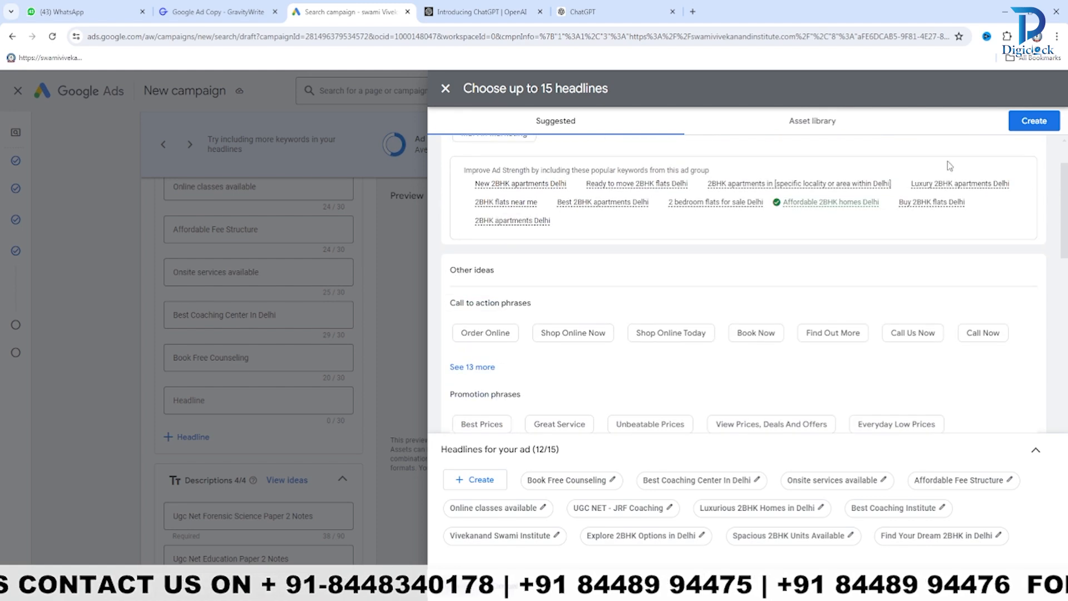
left_click(446, 89)
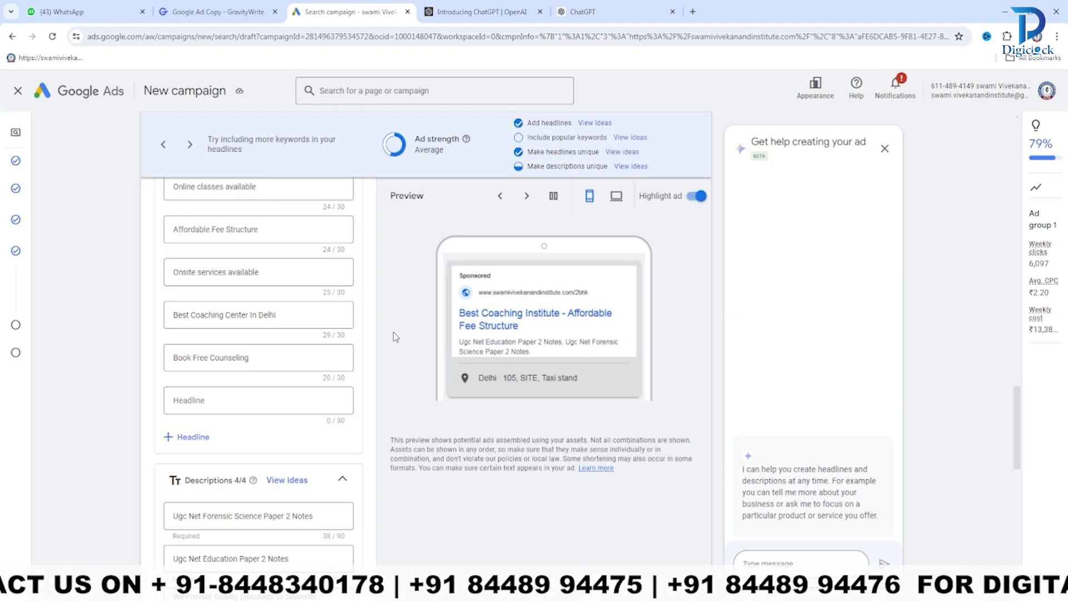
Copy the recommended keyword "New 2BHK apartments Delhi" from the headlines section into the next empty headline.
scroll(218, 321, "down", 3)
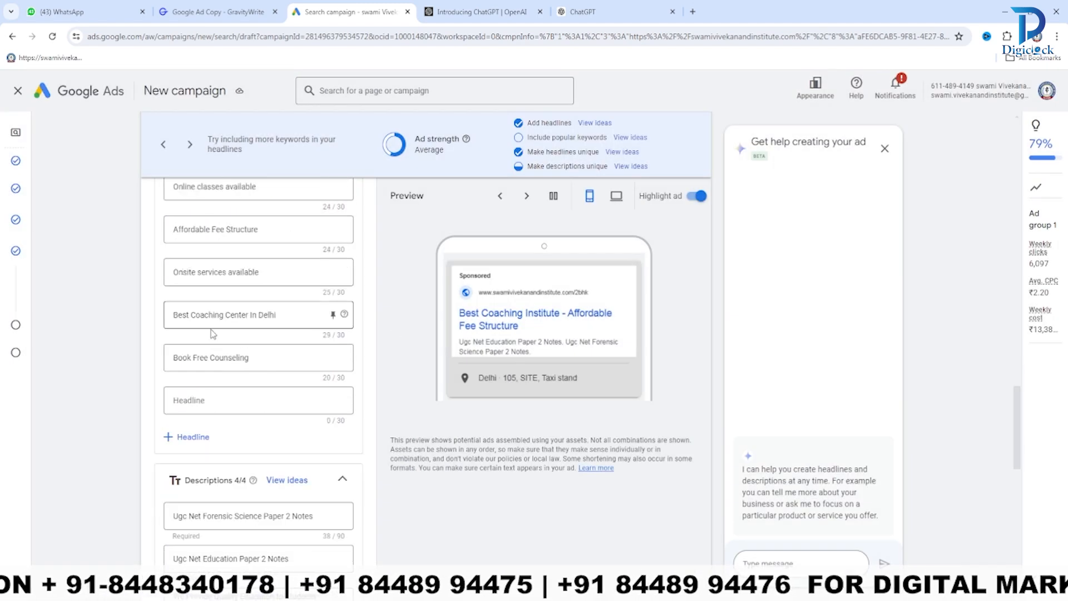
scroll(270, 383, "up", 9)
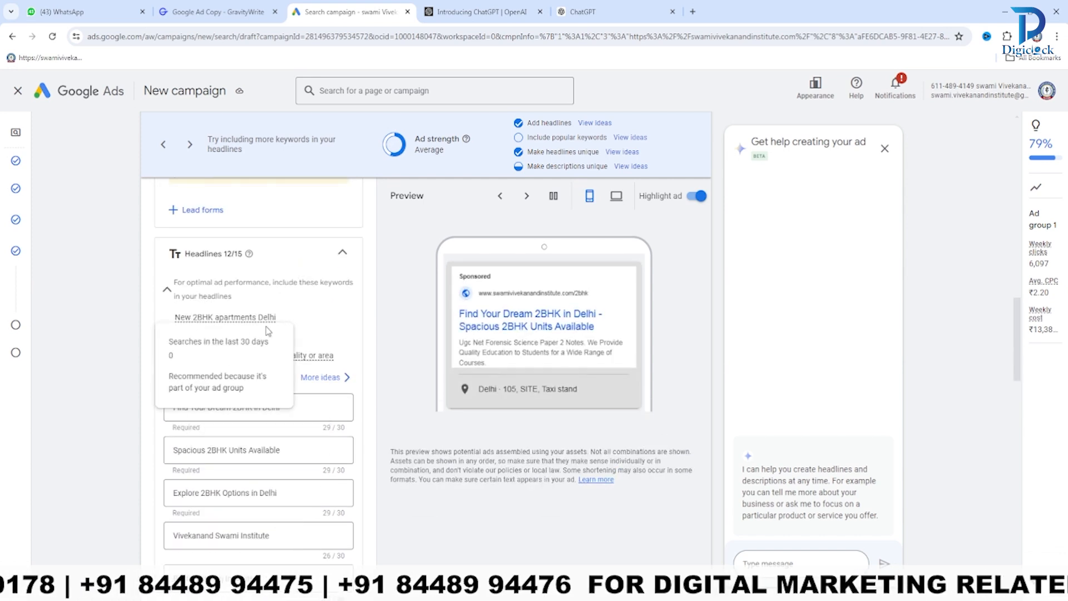
left_click_drag(284, 320, 178, 320)
key("ctrl+c")
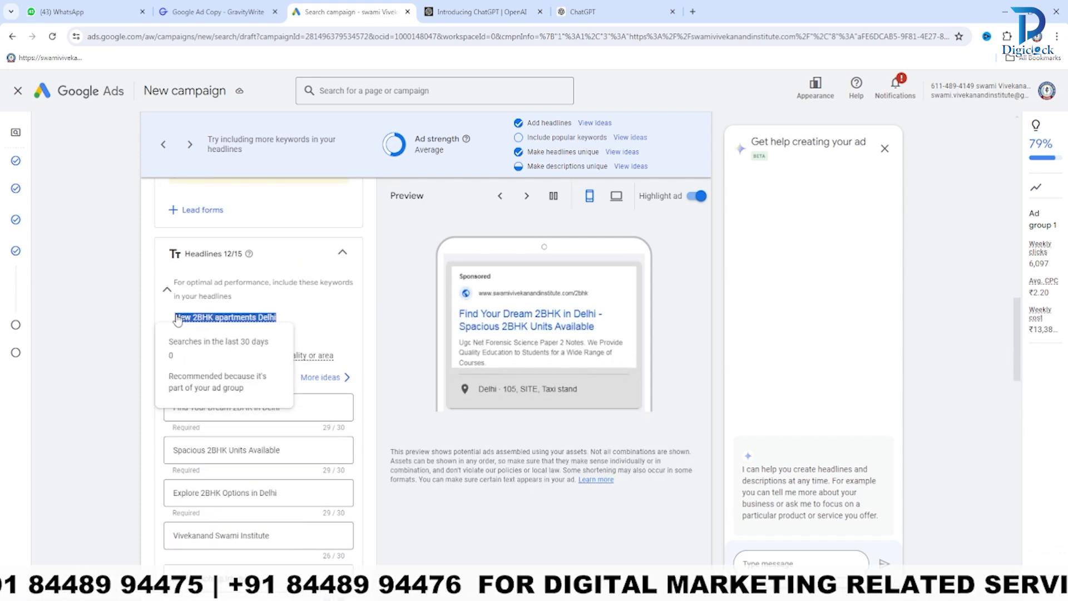
scroll(268, 433, "down", 8)
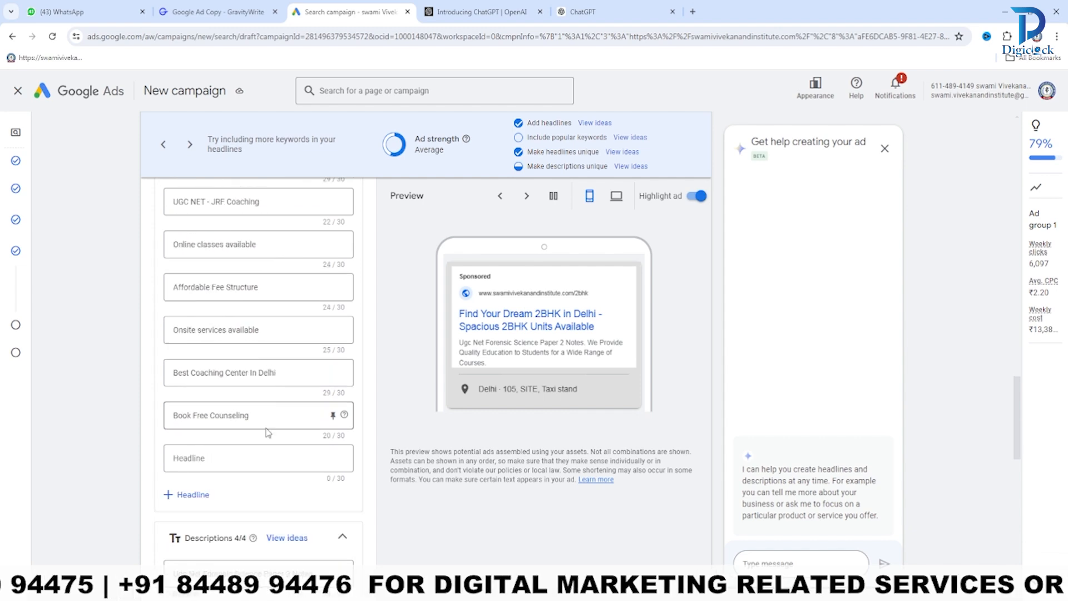
left_click(251, 458)
key("ctrl+v")
Copy the recommended keyword "Ready to move 2BHK flats Delhi" into the empty headline below "New 2BHK apartments Delhi".
scroll(275, 390, "up", 3)
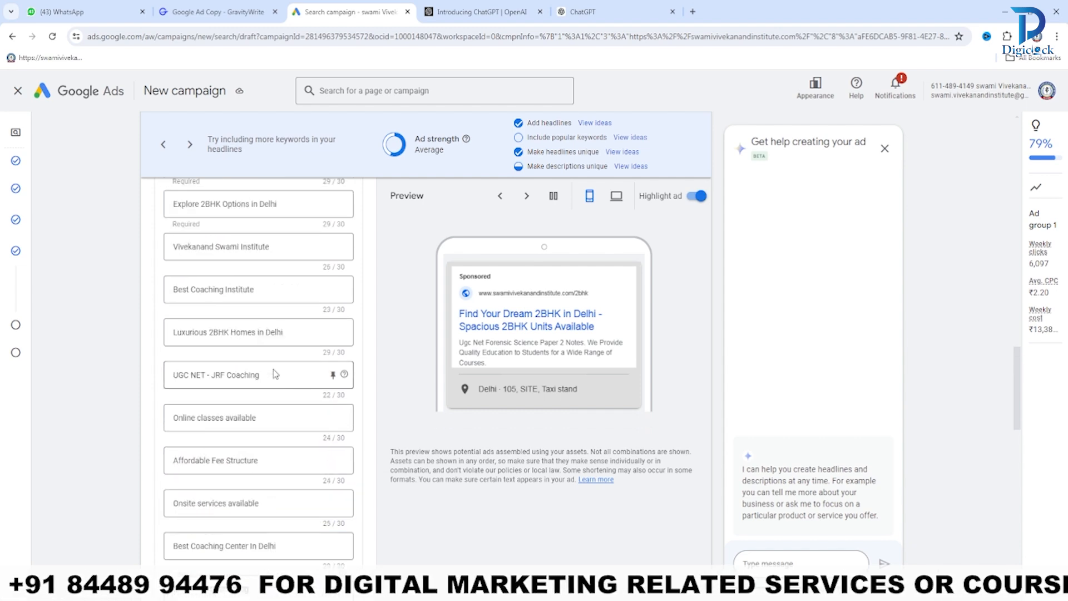
scroll(274, 373, "up", 6)
left_click_drag(288, 394, 162, 403)
key("ctrl+c")
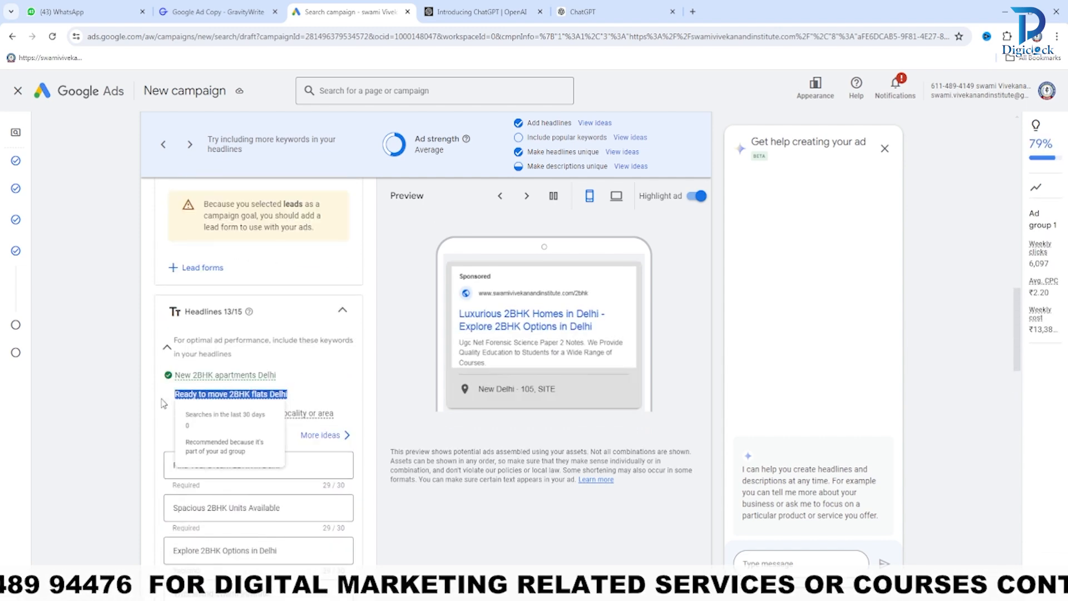
scroll(247, 390, "down", 11)
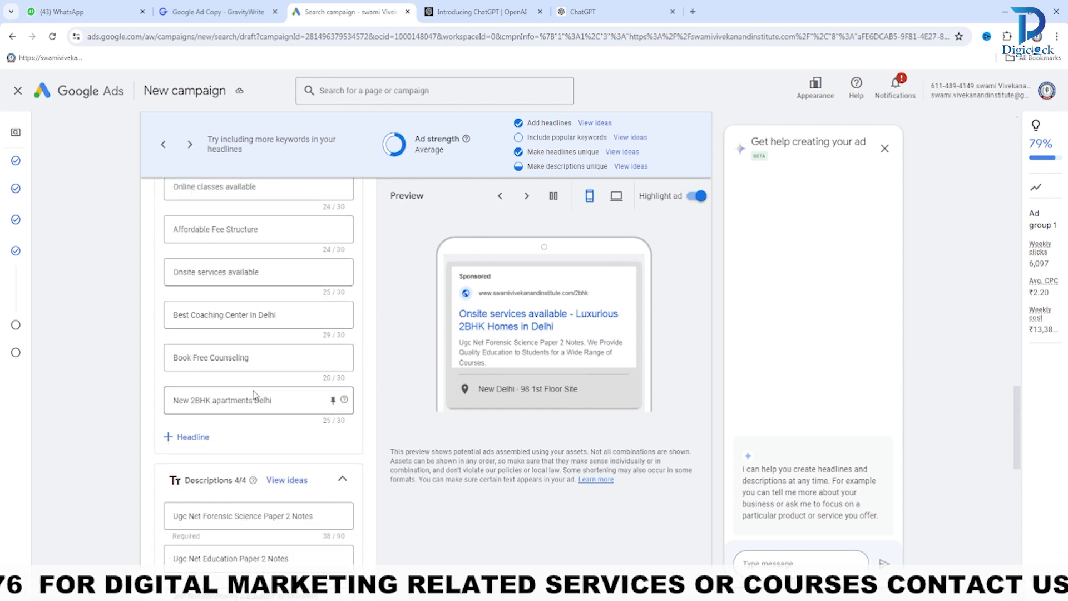
scroll(253, 394, "down", 2)
left_click(192, 321)
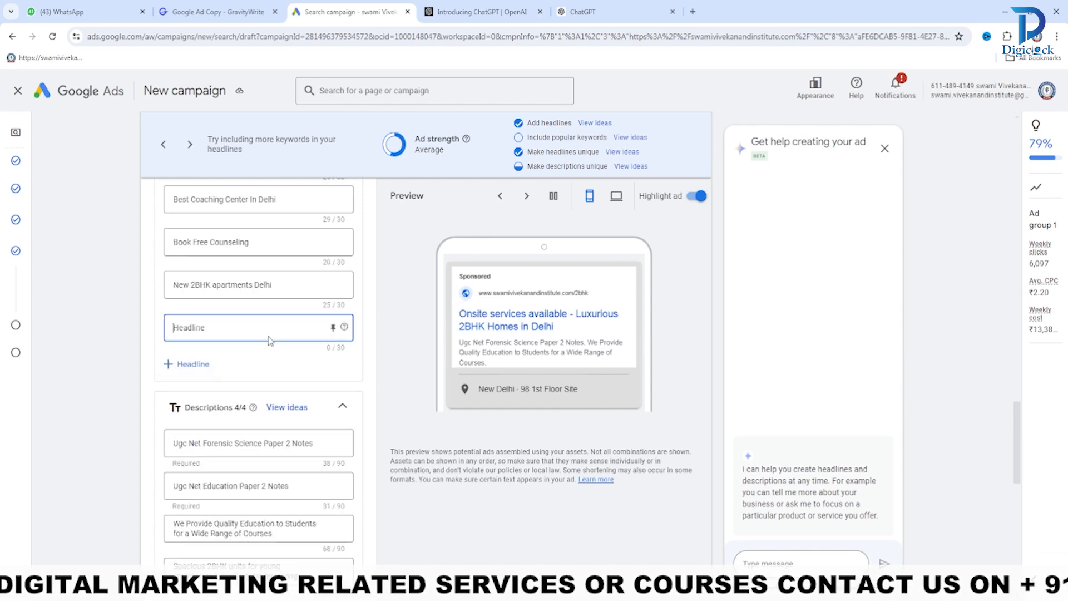
key("ctrl+v")
Try the recommended keyword "2BHK apartments in [specific locality or area within Delhi]" as the last headline, and clear the field.
scroll(272, 339, "up", 12)
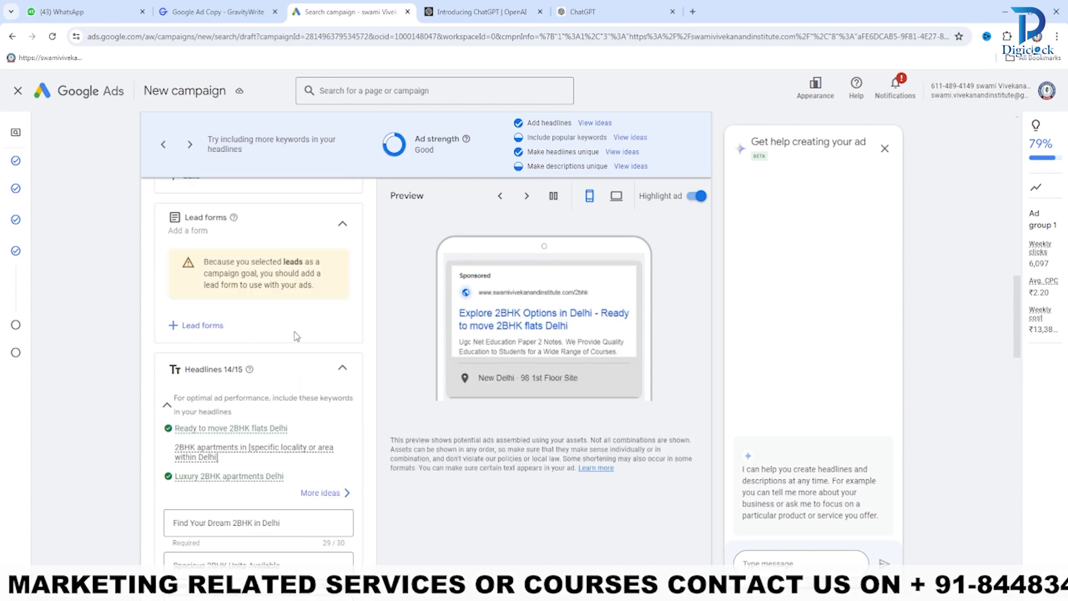
scroll(298, 367, "down", 2)
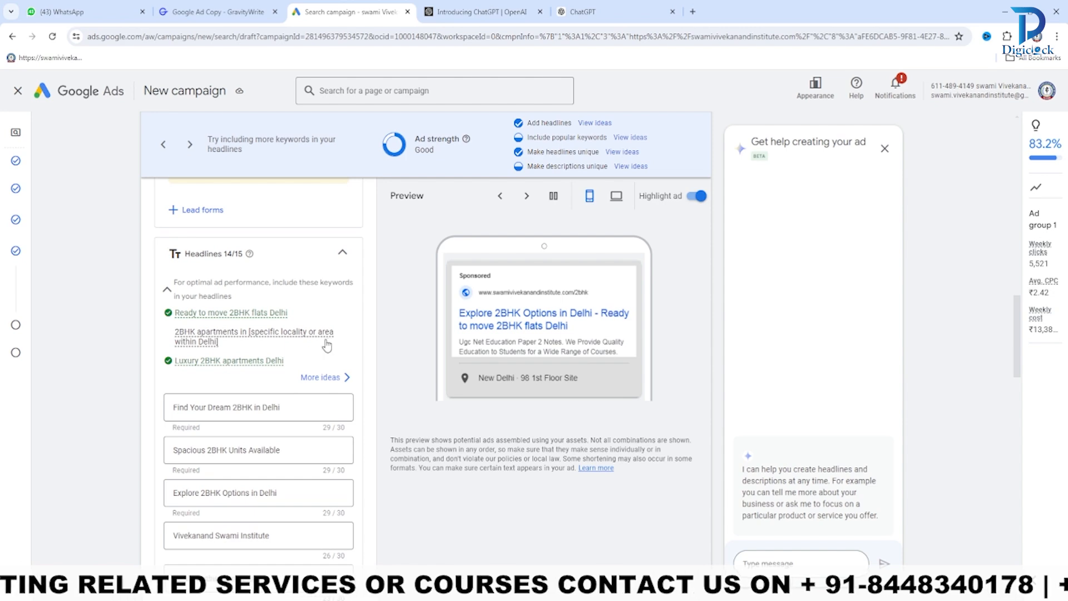
left_click_drag(218, 342, 175, 333)
scroll(313, 343, "down", 6)
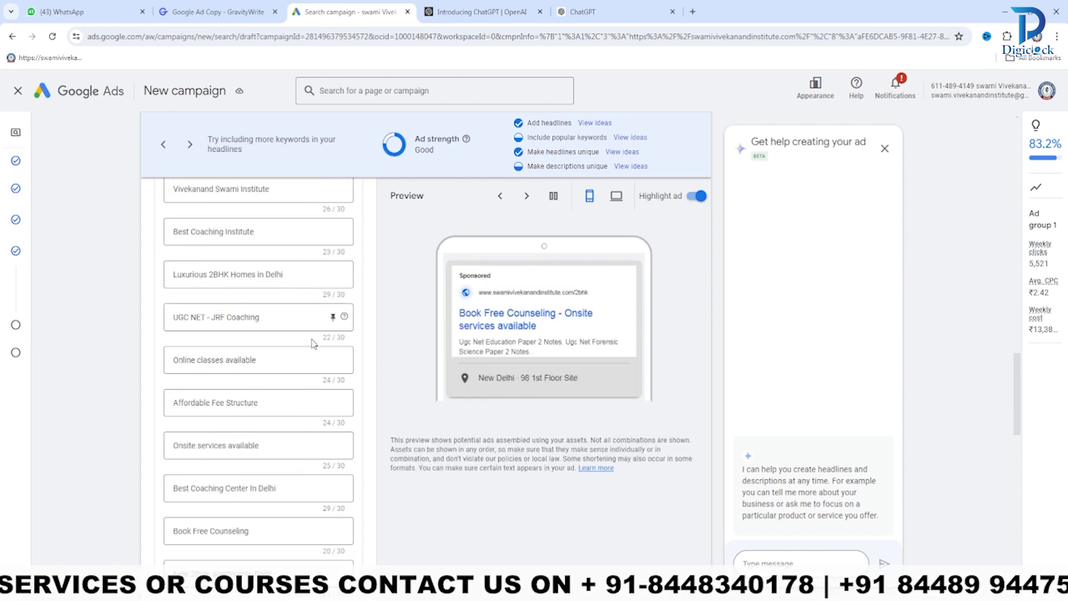
scroll(313, 343, "down", 9)
scroll(189, 311, "up", 3)
left_click(187, 306)
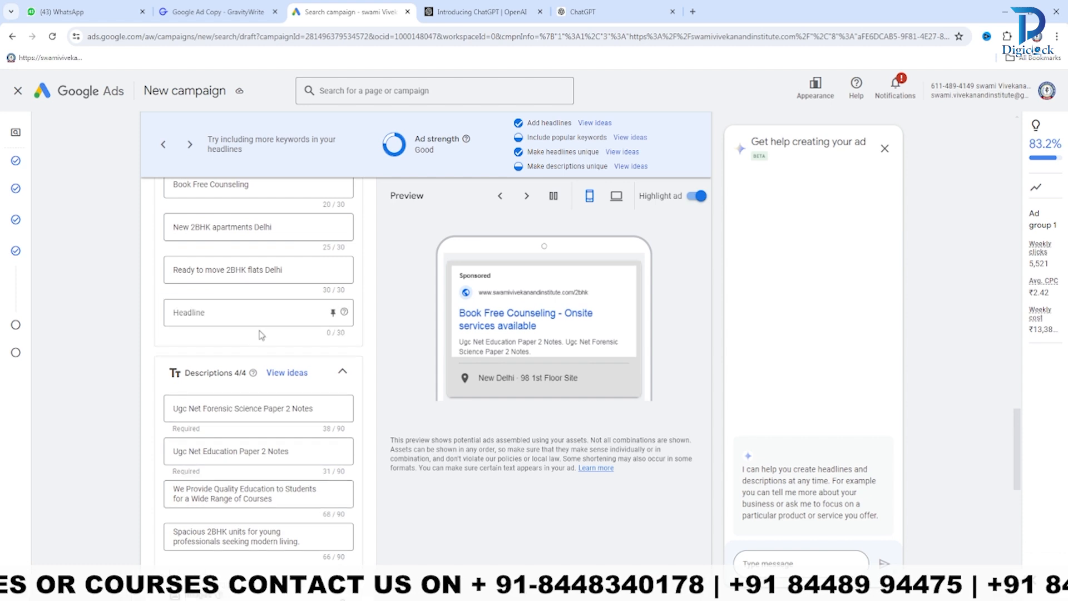
left_click(258, 317)
key("ctrl+v")
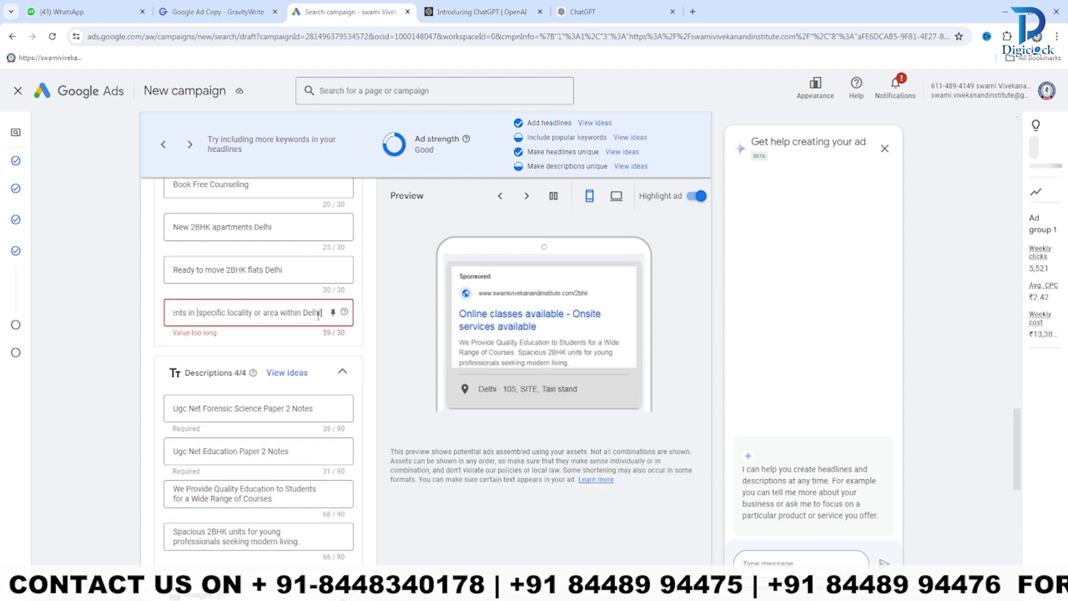
key("ctrl+a")
key("BackSpace")
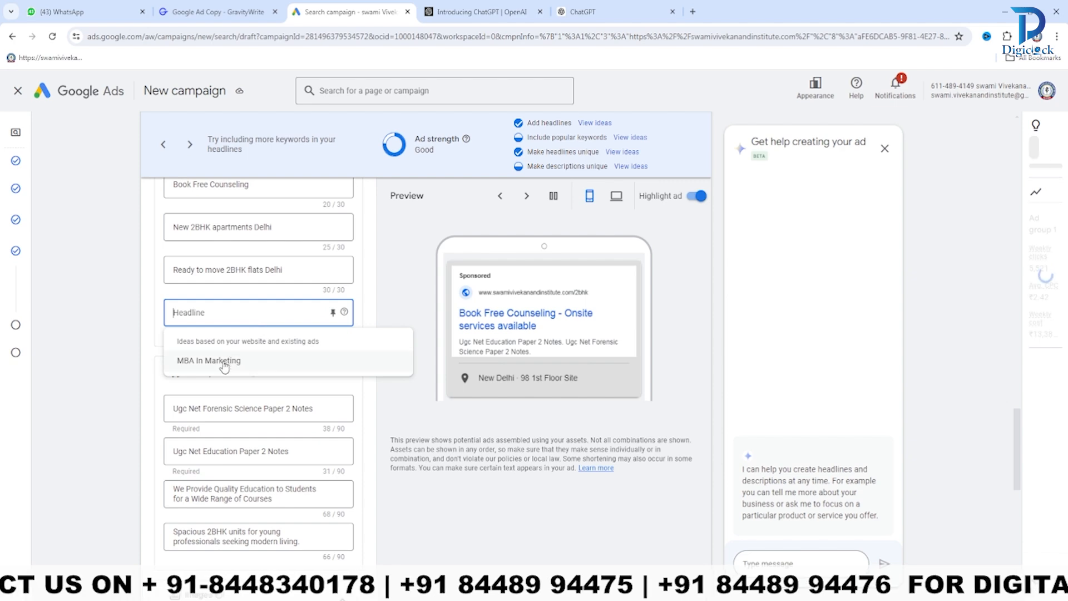
Copy the popular keyword "2 bedroom flats for sale Delhi" from the additional headline ideas into the last empty headline.
scroll(279, 305, "up", 9)
scroll(280, 308, "up", 3)
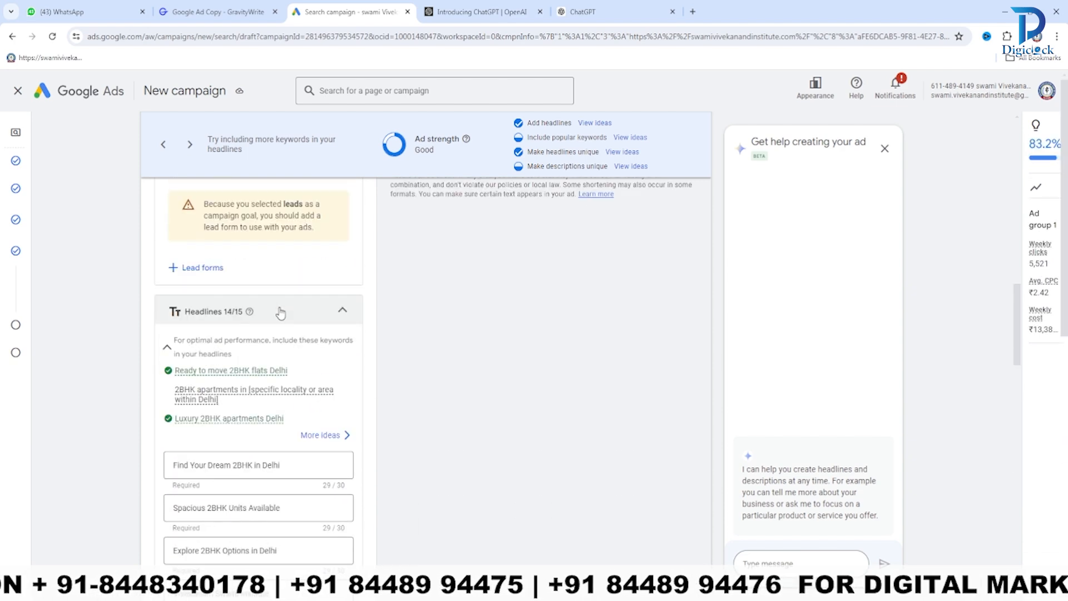
scroll(335, 371, "down", 1)
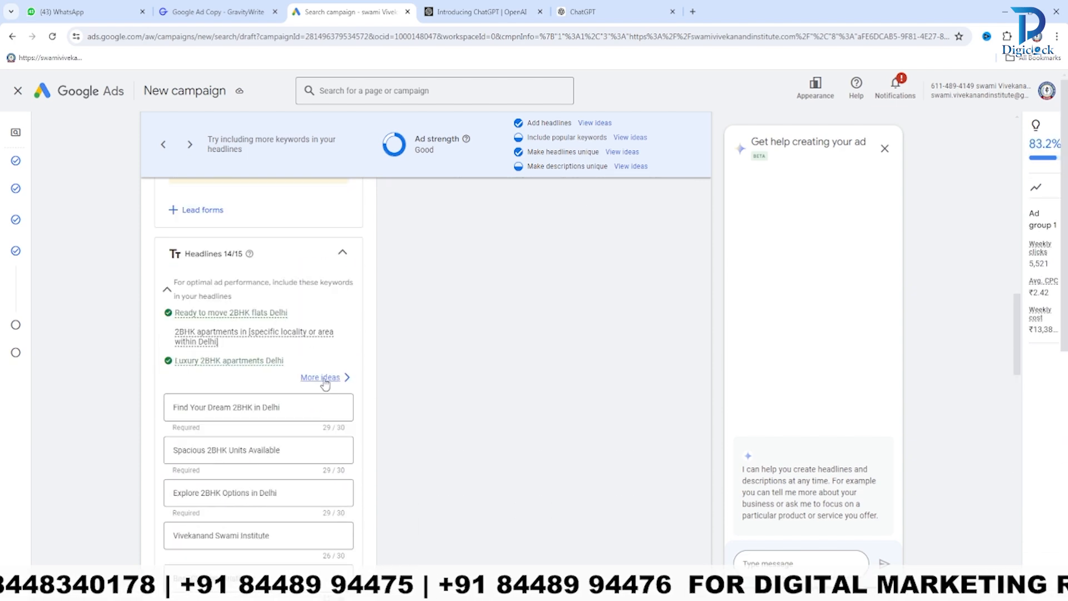
left_click(326, 379)
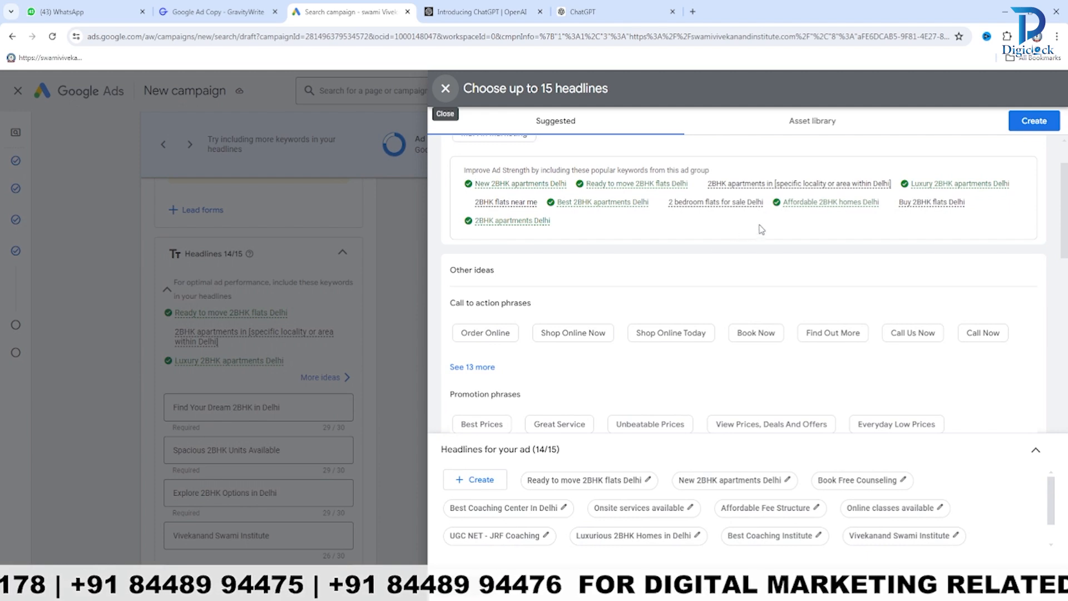
left_click_drag(669, 203, 764, 211)
left_click(687, 230)
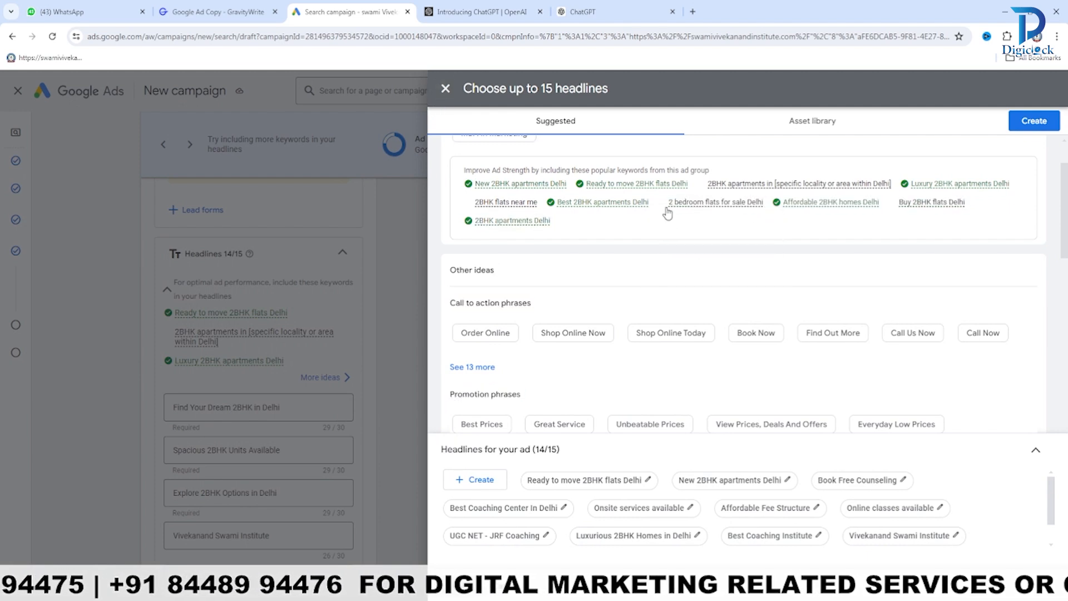
left_click_drag(668, 206, 763, 209)
key("ctrl+c")
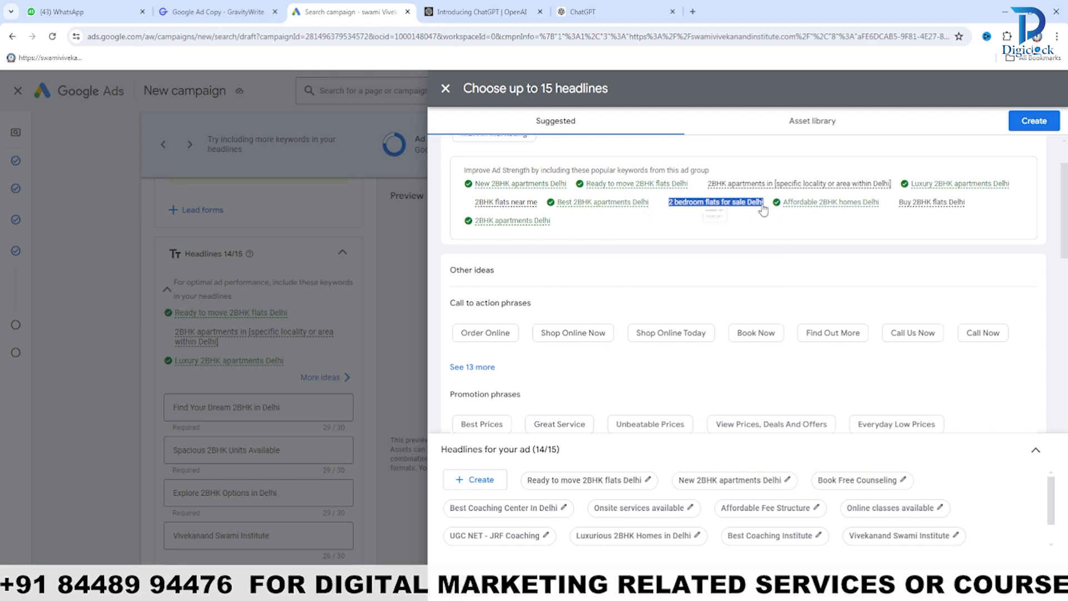
left_click(385, 303)
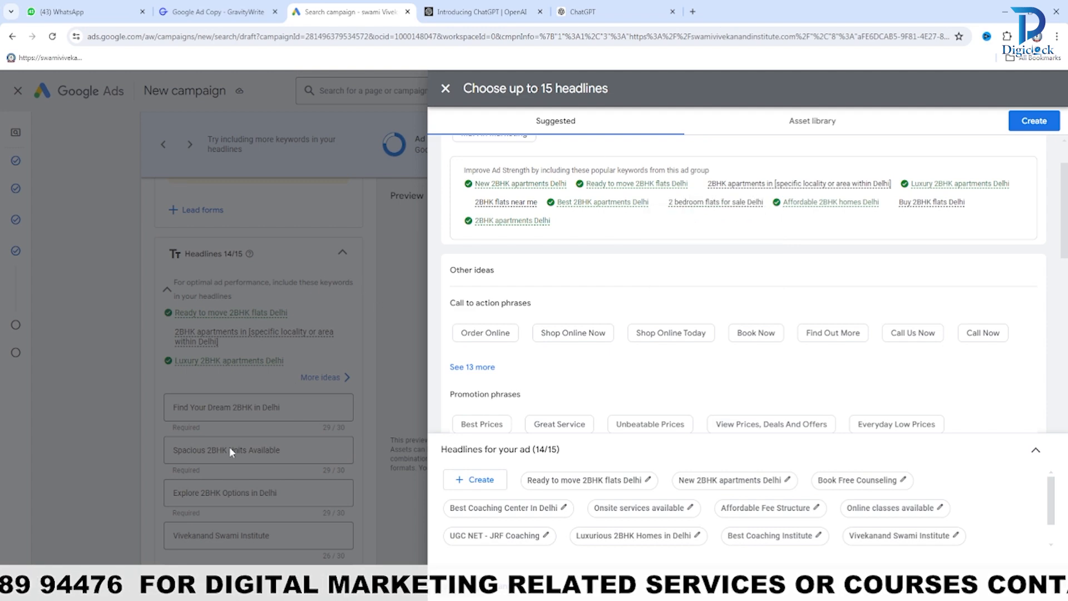
left_click(443, 87)
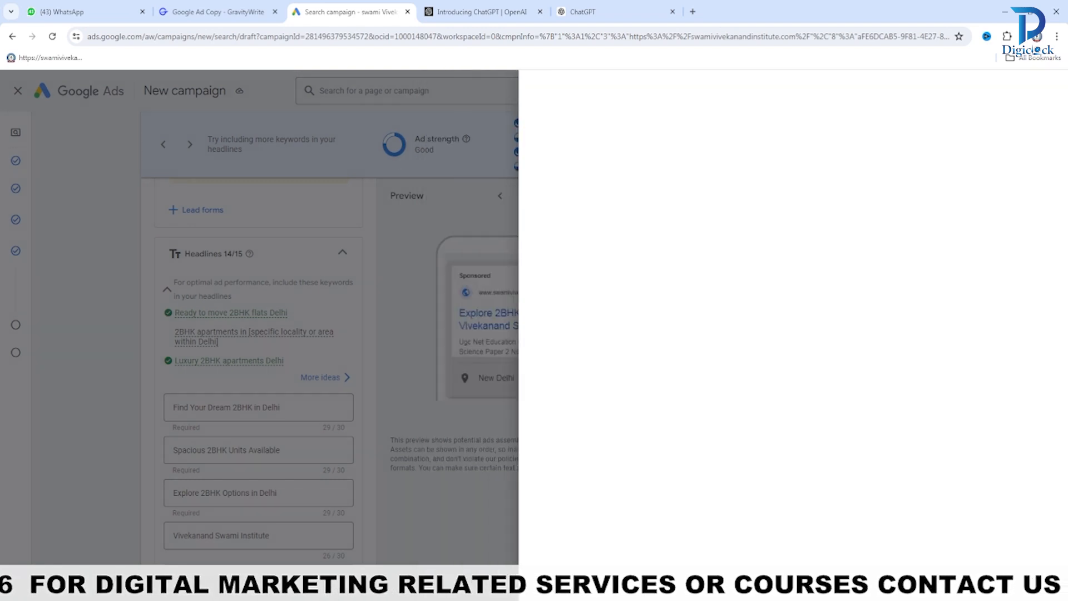
scroll(200, 482, "down", 8)
left_click(205, 369)
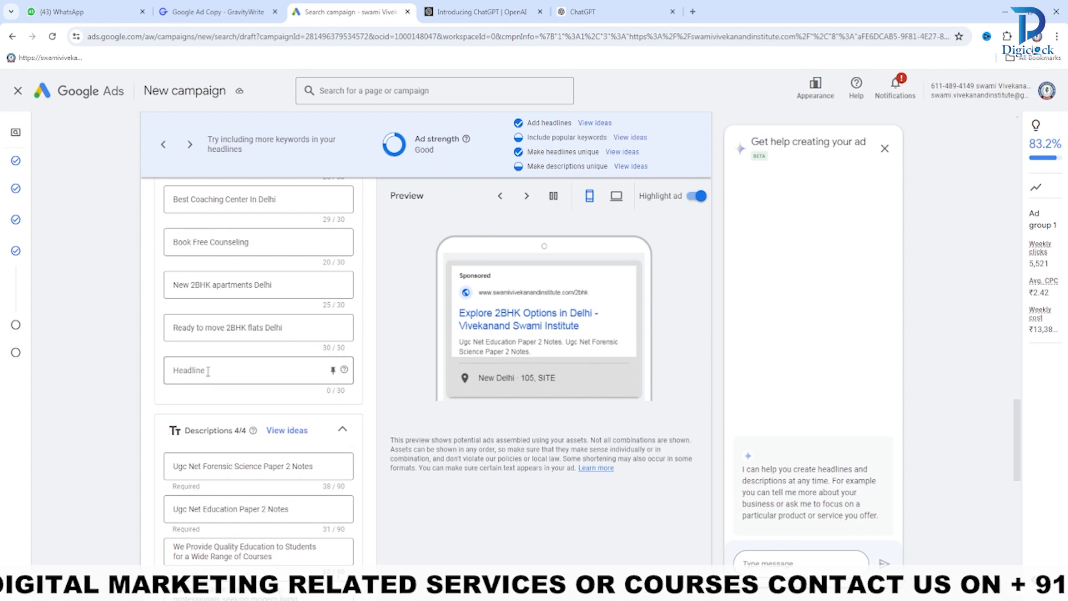
key("ctrl+v")
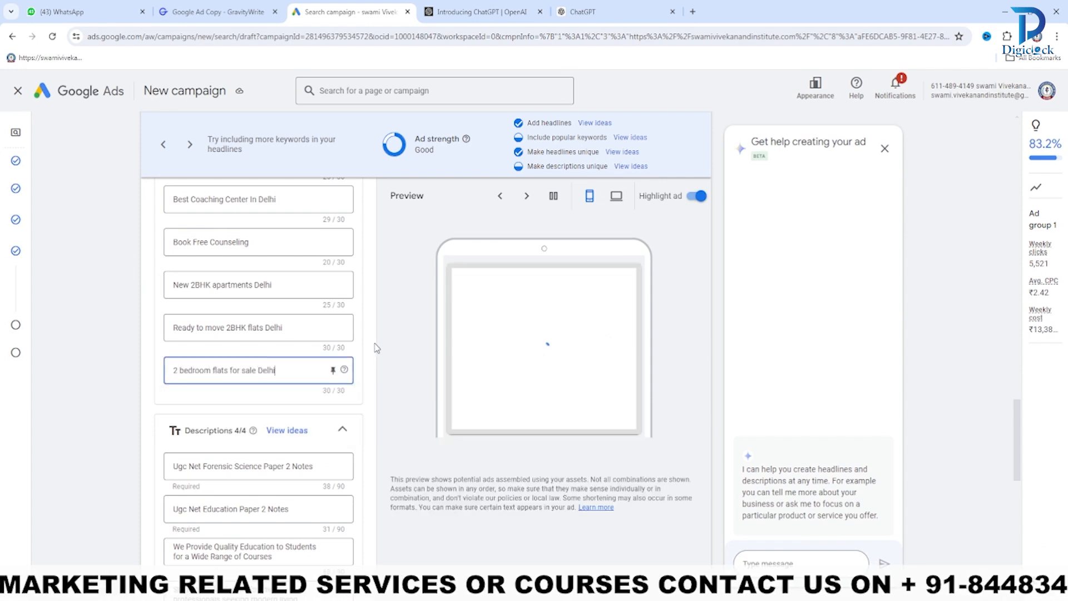
left_click(393, 376)
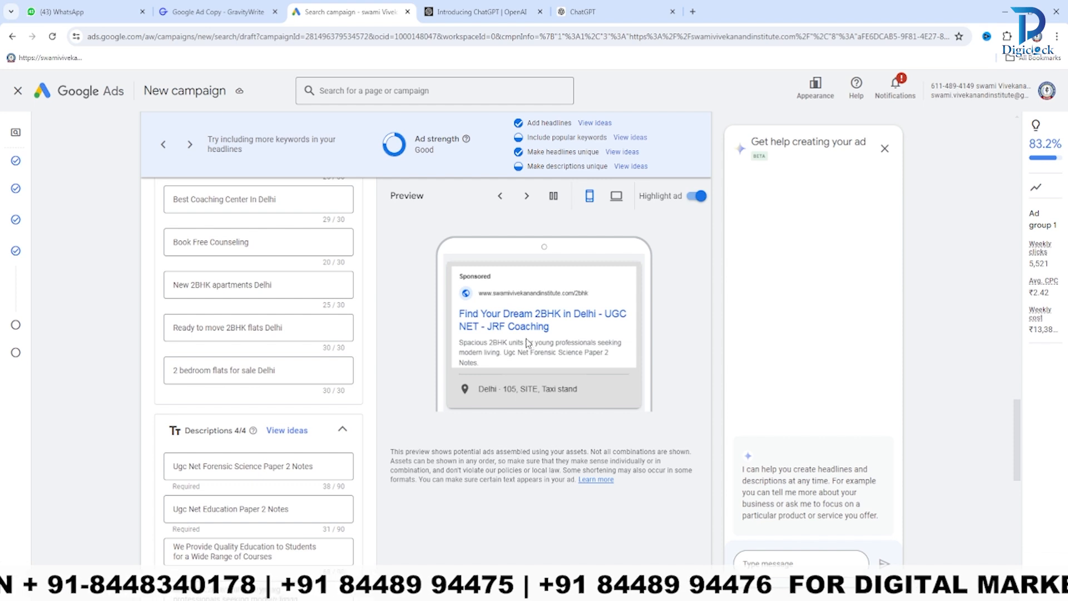
Check the ad's filled-in headlines and descriptions, and finish editing the ad without adding images, sitelinks or callouts.
scroll(259, 311, "up", 6)
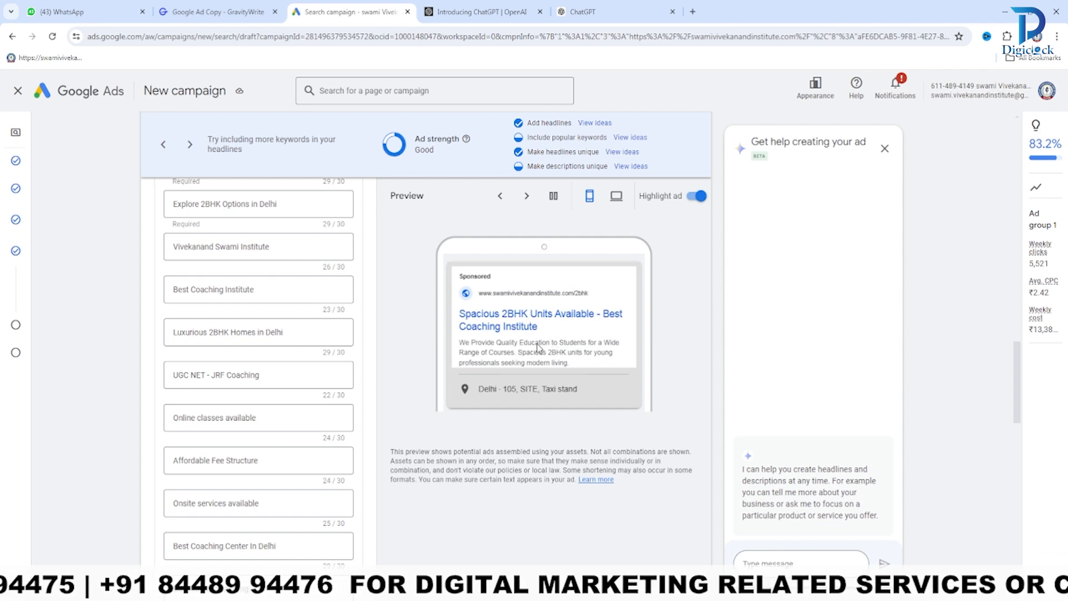
scroll(257, 365, "up", 2)
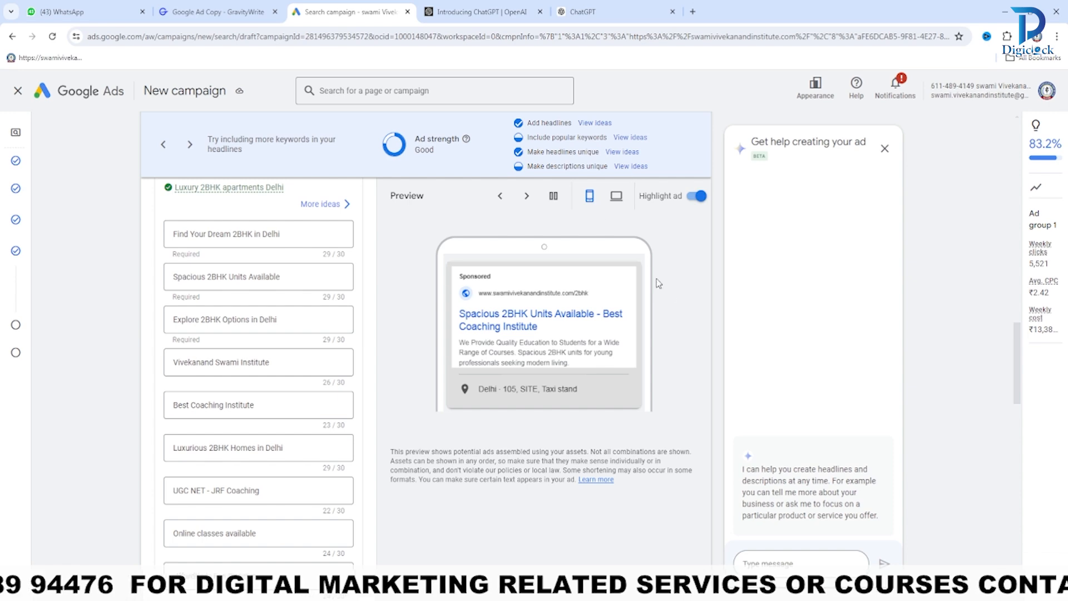
scroll(333, 420, "down", 15)
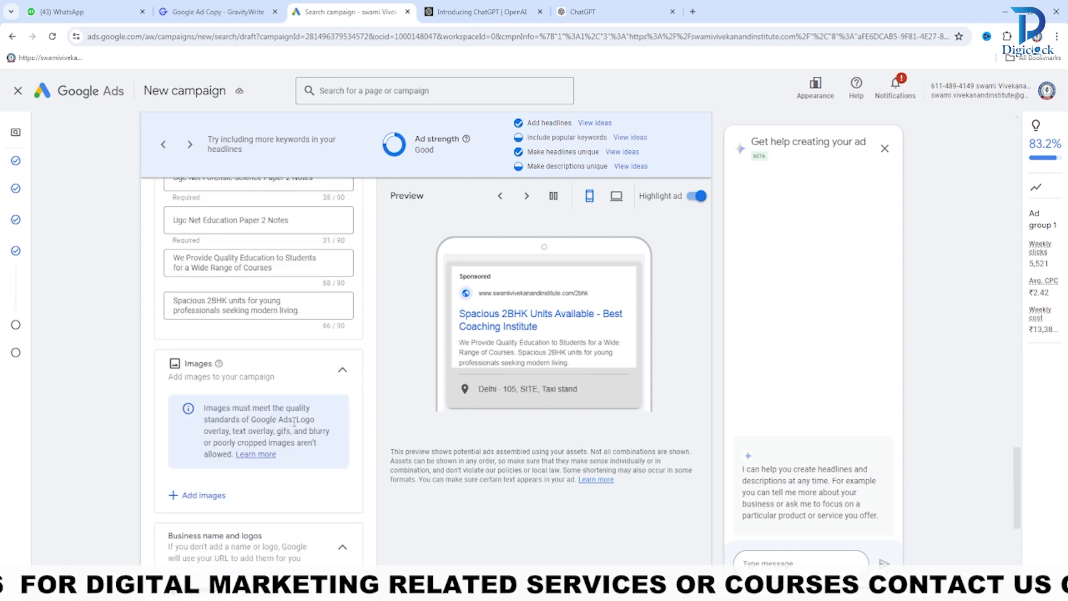
scroll(294, 422, "down", 8)
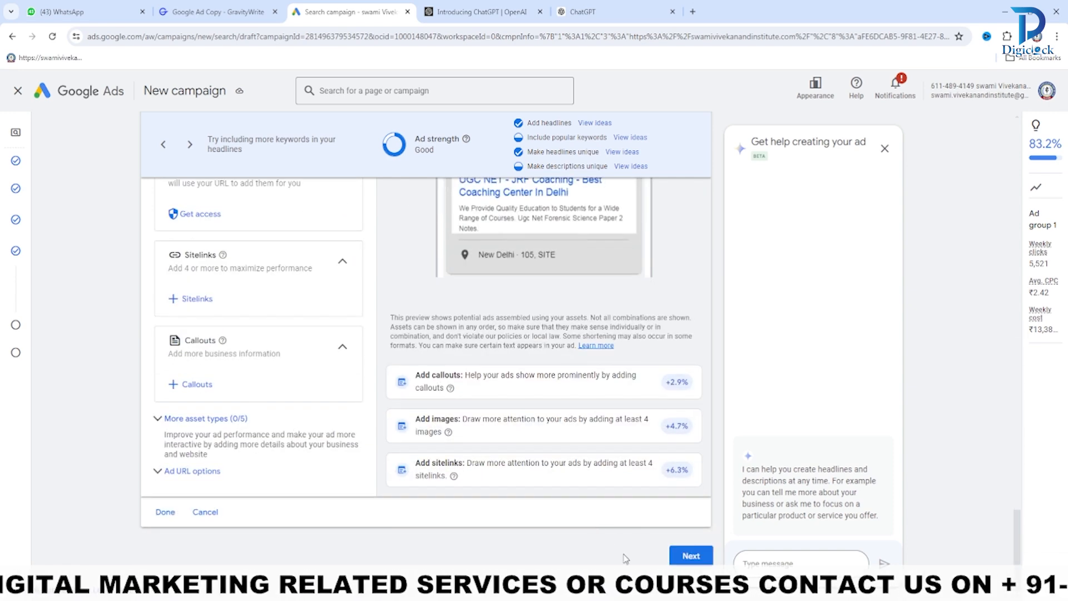
left_click(164, 513)
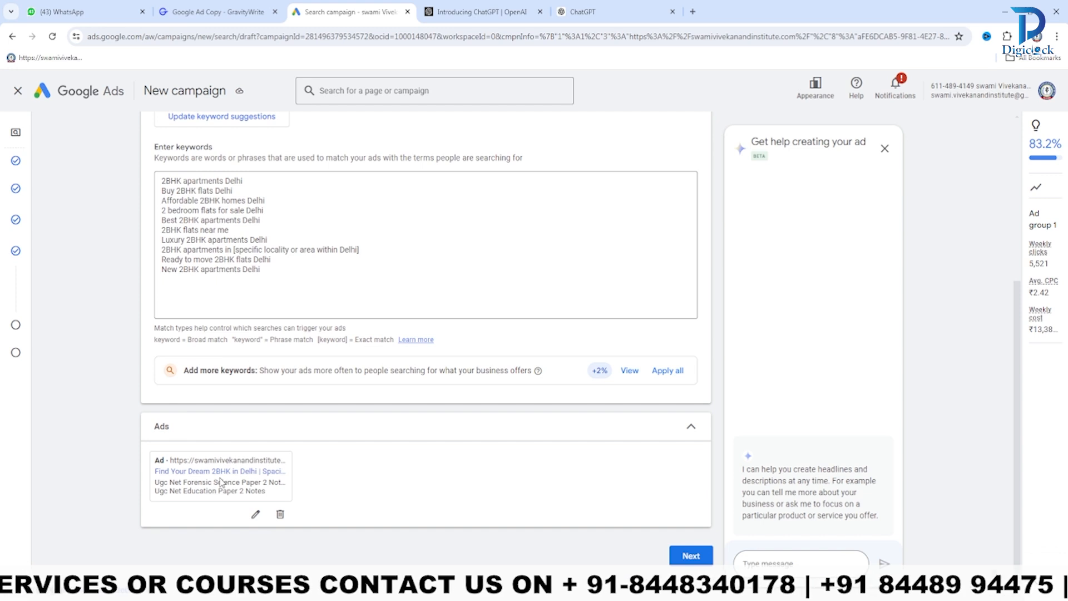
Continue from keywords and ads to the budget, keep the recommended ₹1,912.14 average daily budget, and proceed to the campaign review.
scroll(328, 439, "up", 1)
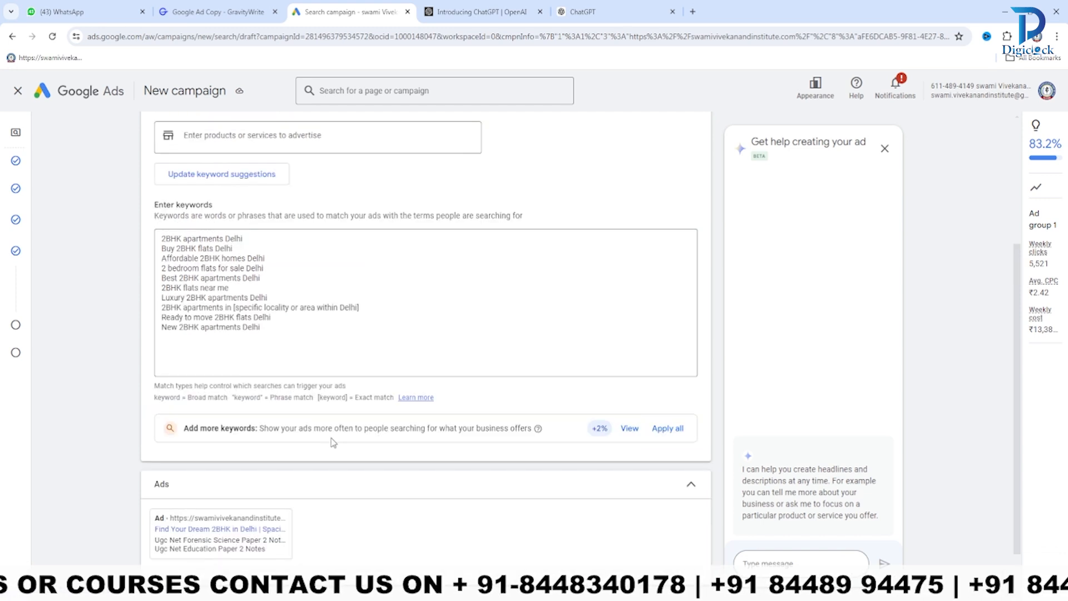
scroll(332, 443, "down", 1)
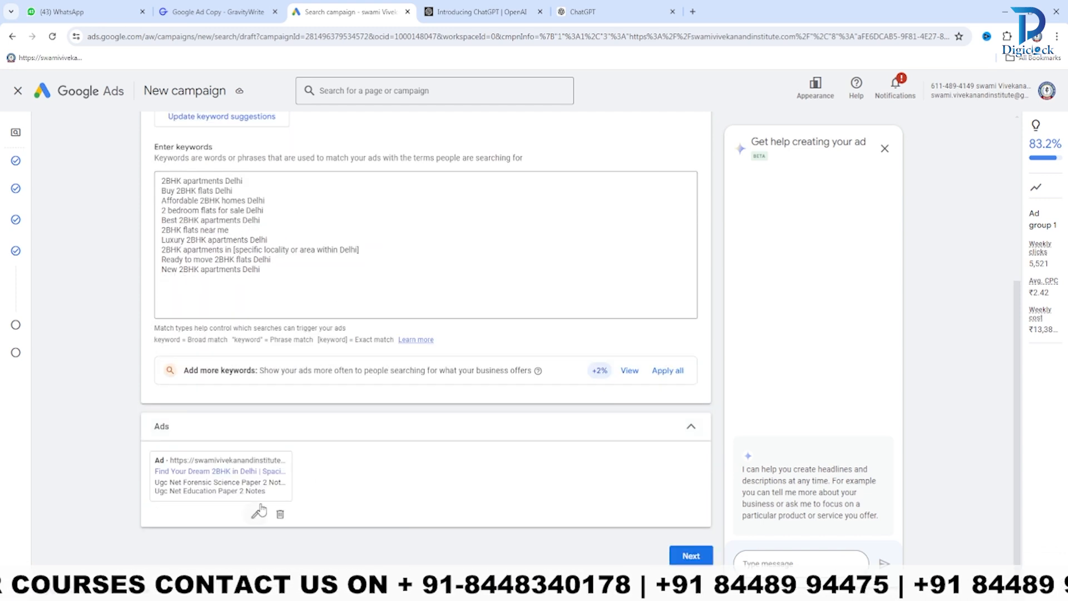
left_click(689, 556)
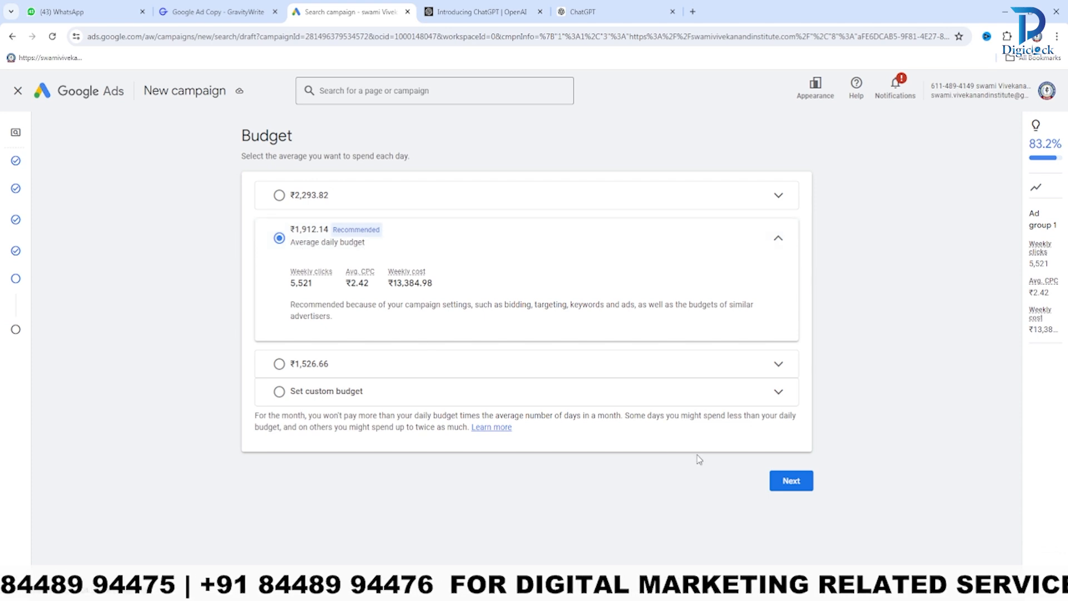
left_click(793, 482)
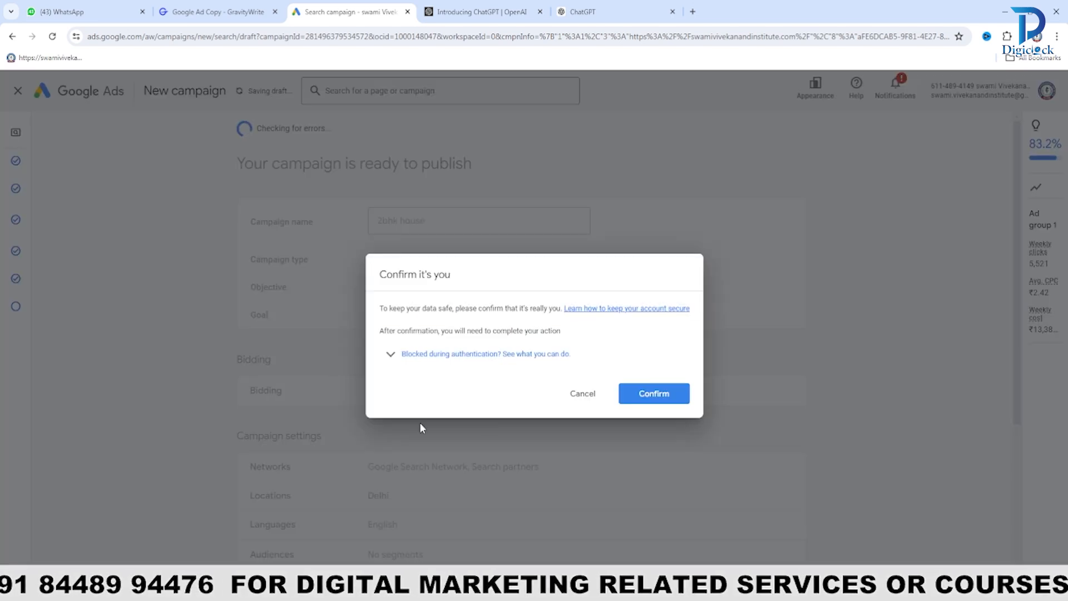
Try to complete the identity confirmation for the account, and dismiss the request.
left_click(645, 403)
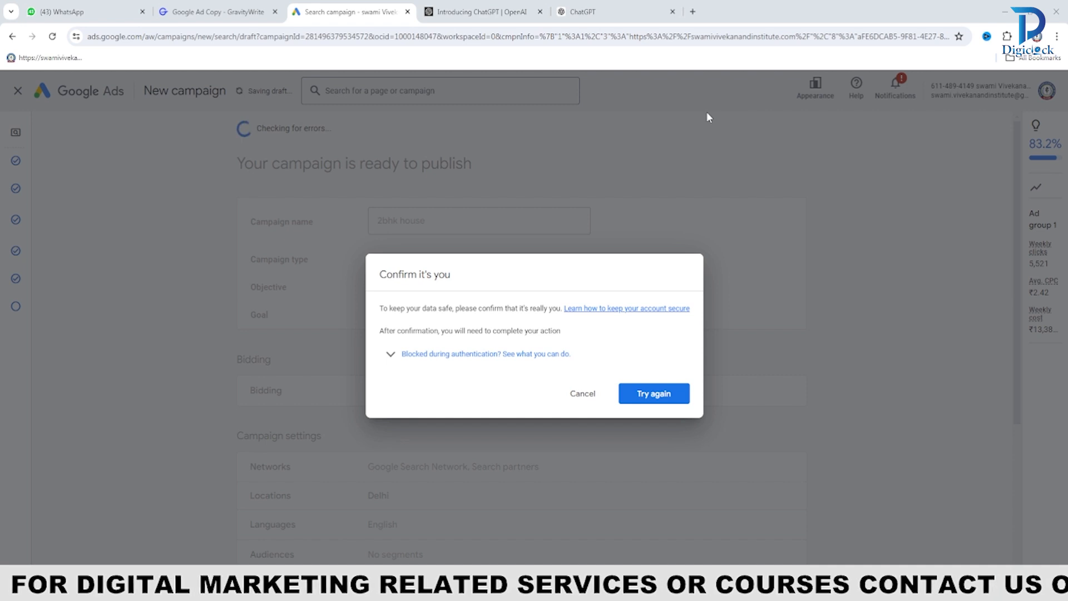
left_click(583, 395)
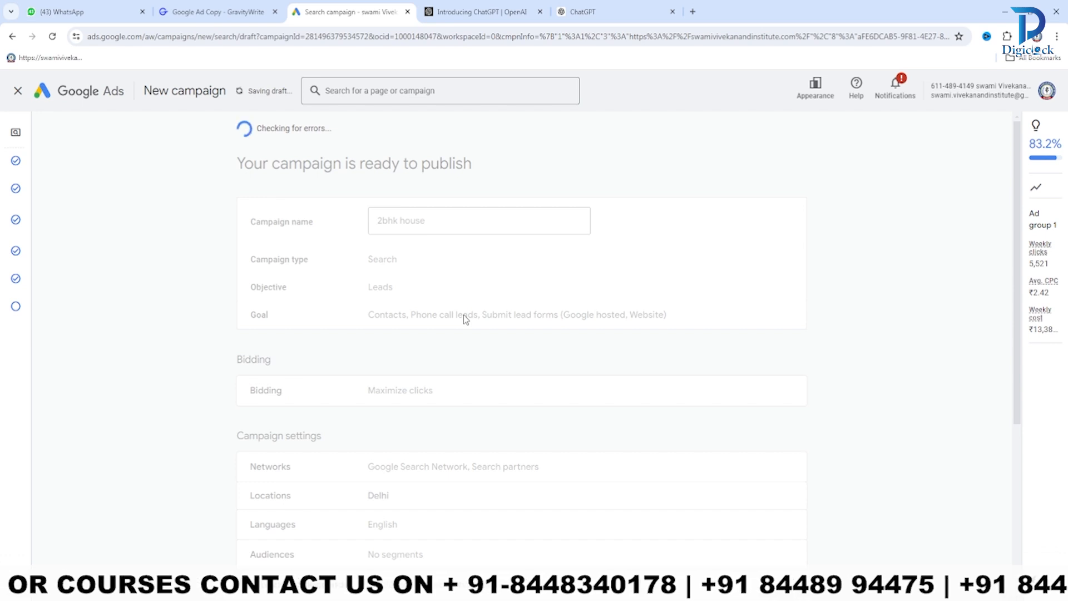
Review the campaign summary, covering name, objective, goal, bidding, campaign settings, keywords and ads, budget, and the error check.
scroll(465, 319, "down", 3)
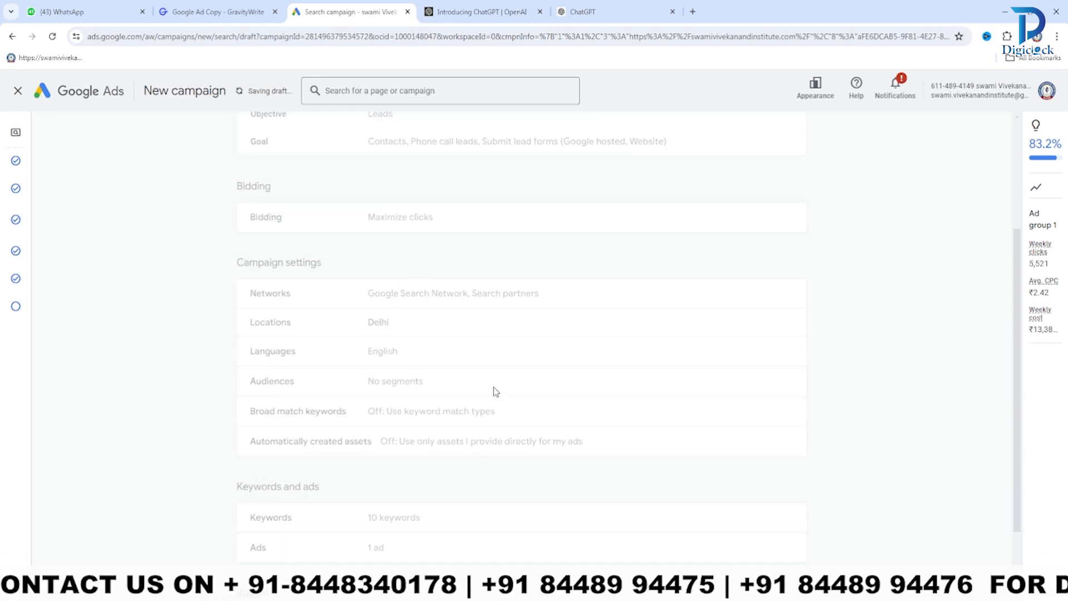
scroll(493, 387, "down", 2)
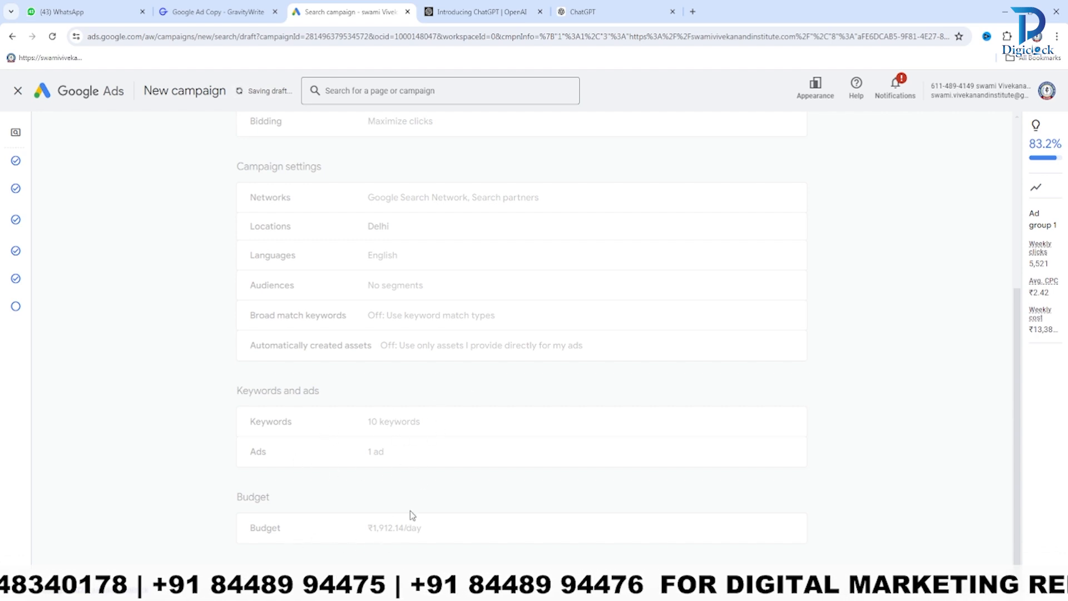
scroll(451, 409, "up", 2)
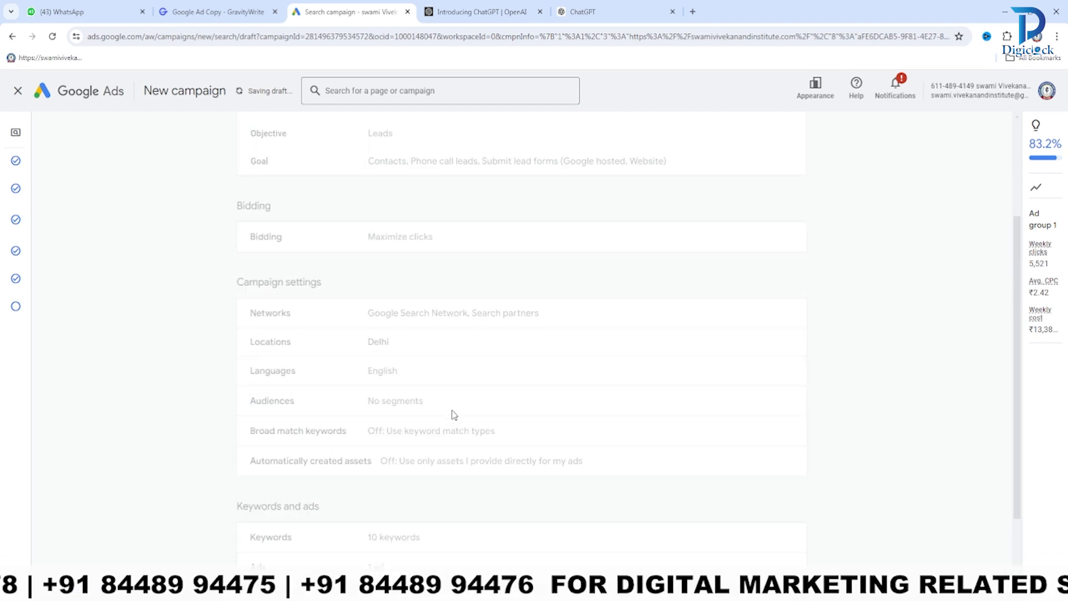
scroll(452, 410, "down", 2)
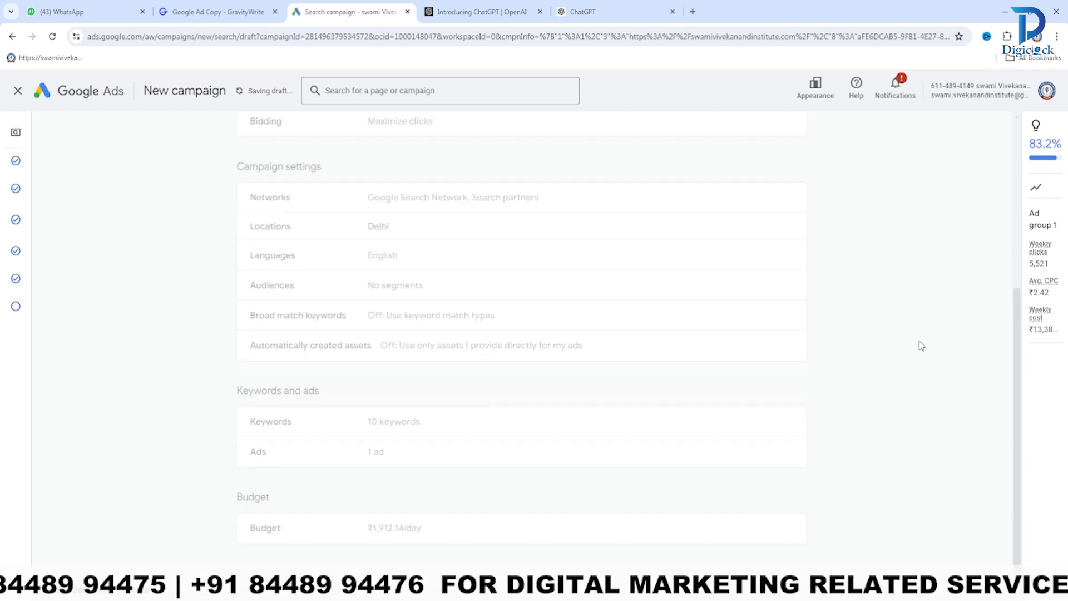
scroll(497, 353, "up", 5)
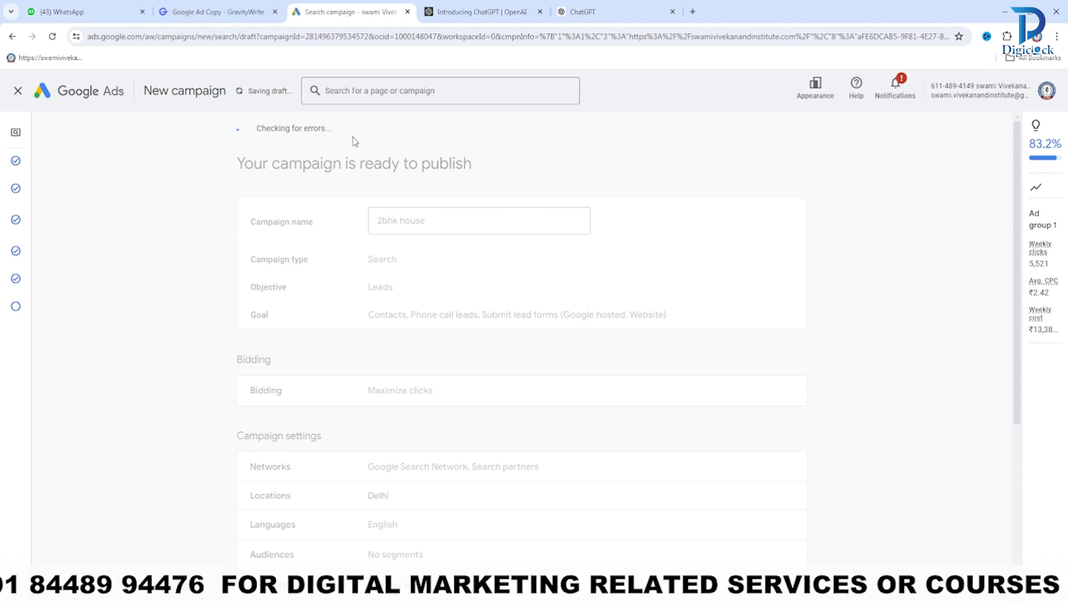
left_click_drag(352, 136, 270, 128)
scroll(470, 286, "down", 5)
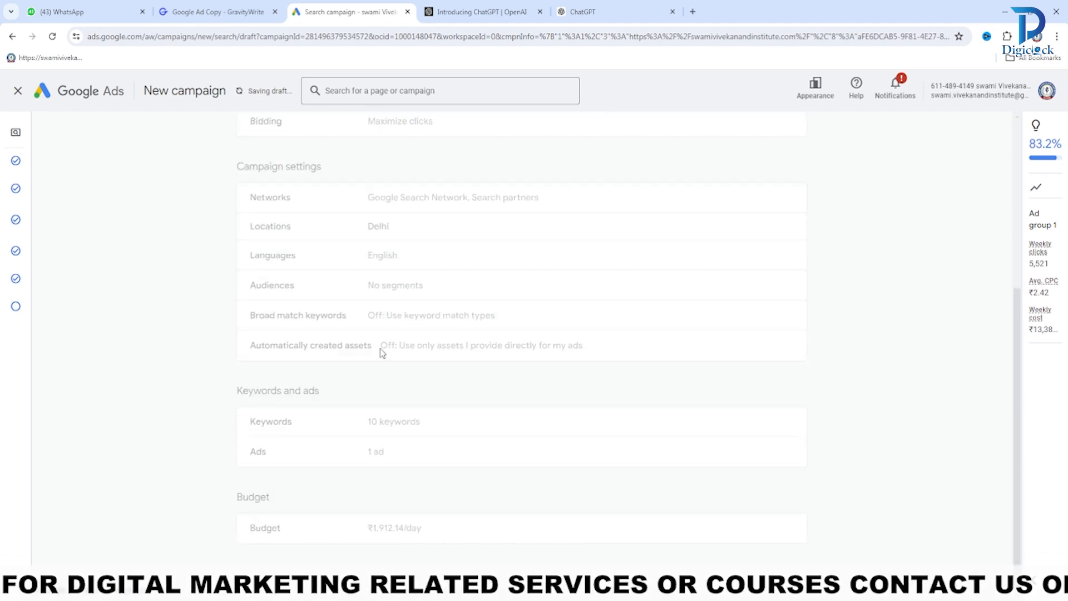
mouse_move(17, 316)
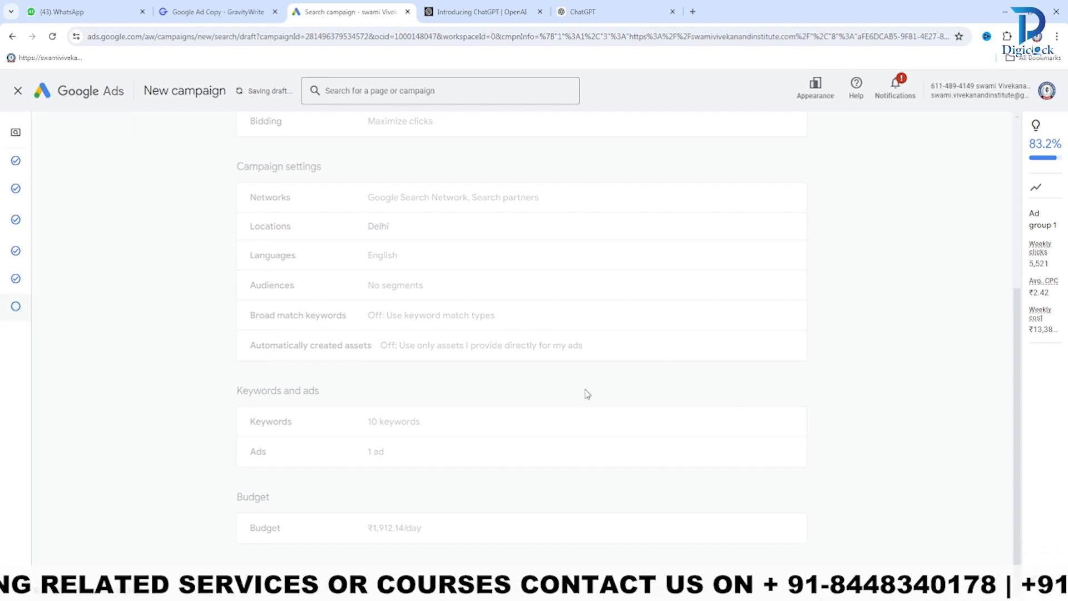
scroll(475, 443, "up", 5)
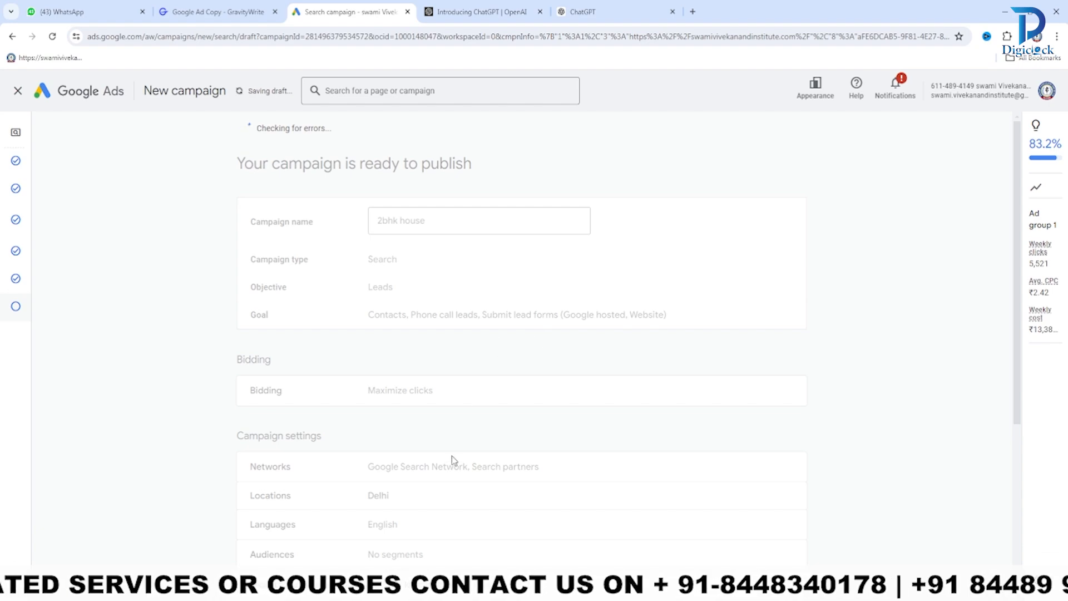